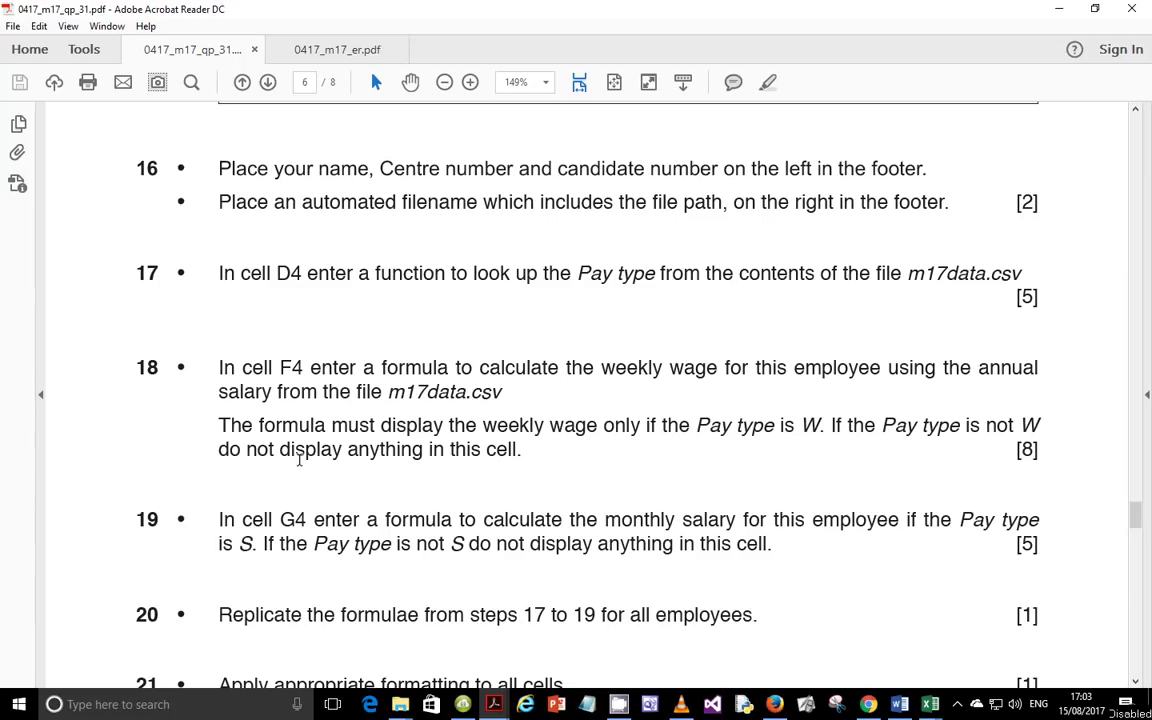
# Step: Read question 18's weekly wage instructions for cell F4, and switch to the m17_ZM556_0001 workbook in Excel
pyautogui.moveTo(216, 422); pyautogui.dragTo(533, 461)
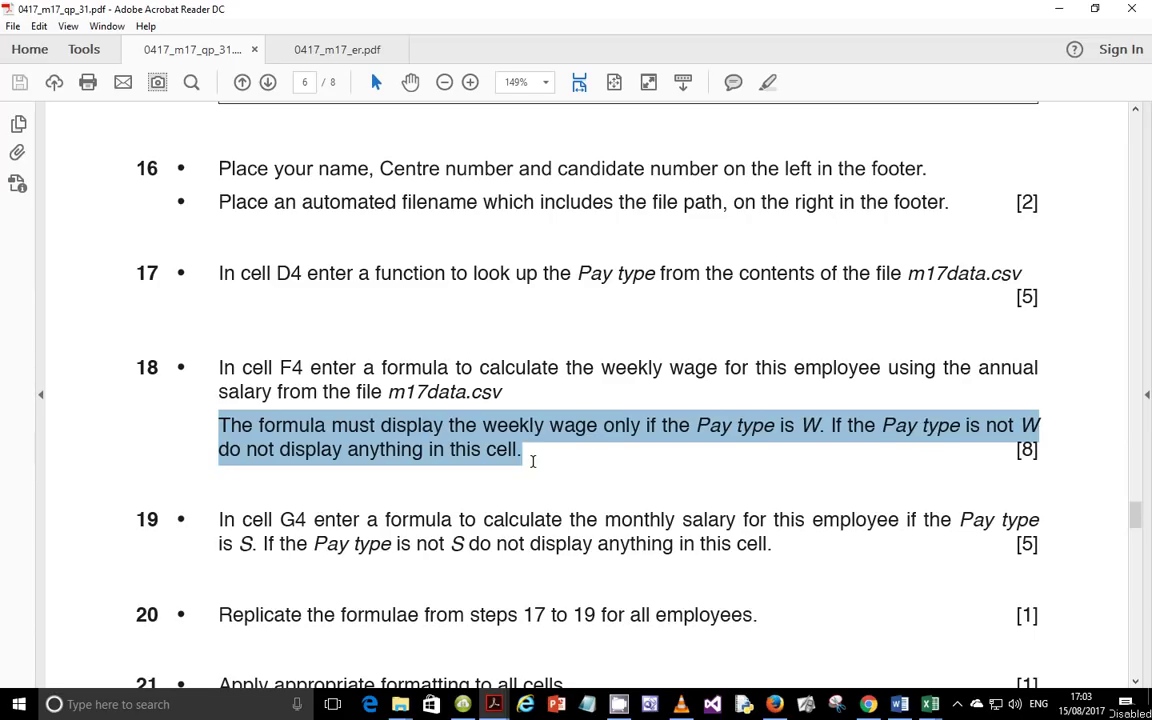
pyautogui.moveTo(219, 366); pyautogui.dragTo(485, 395)
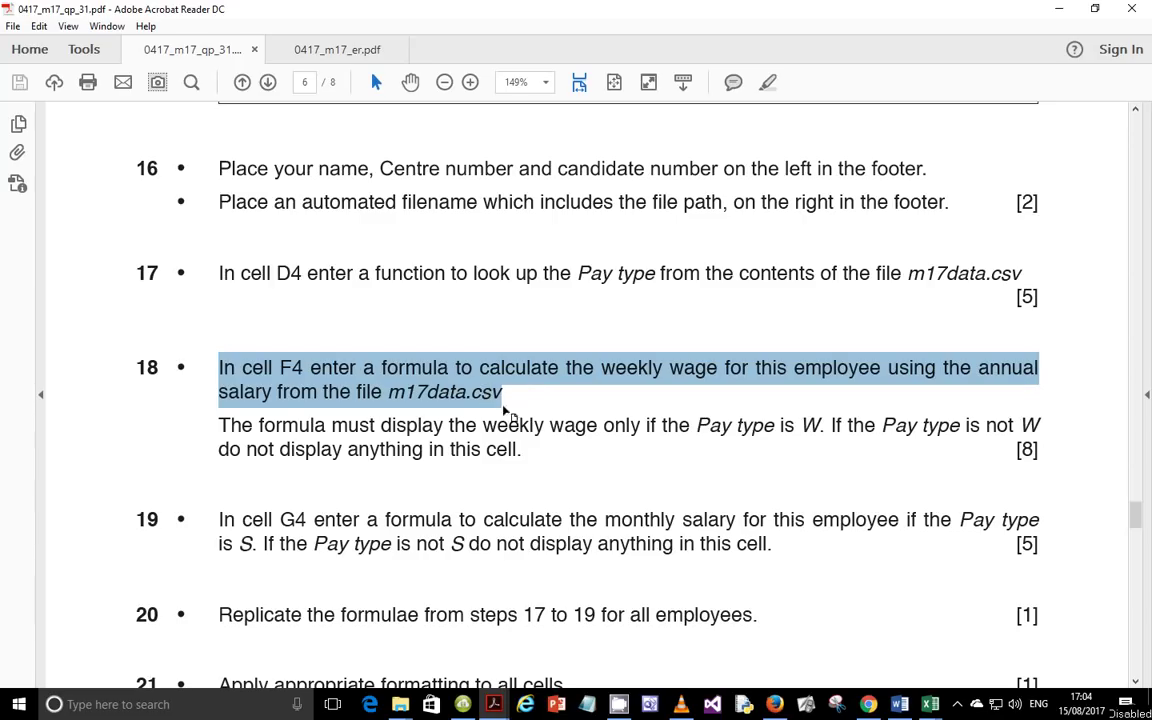
pyautogui.click(929, 704)
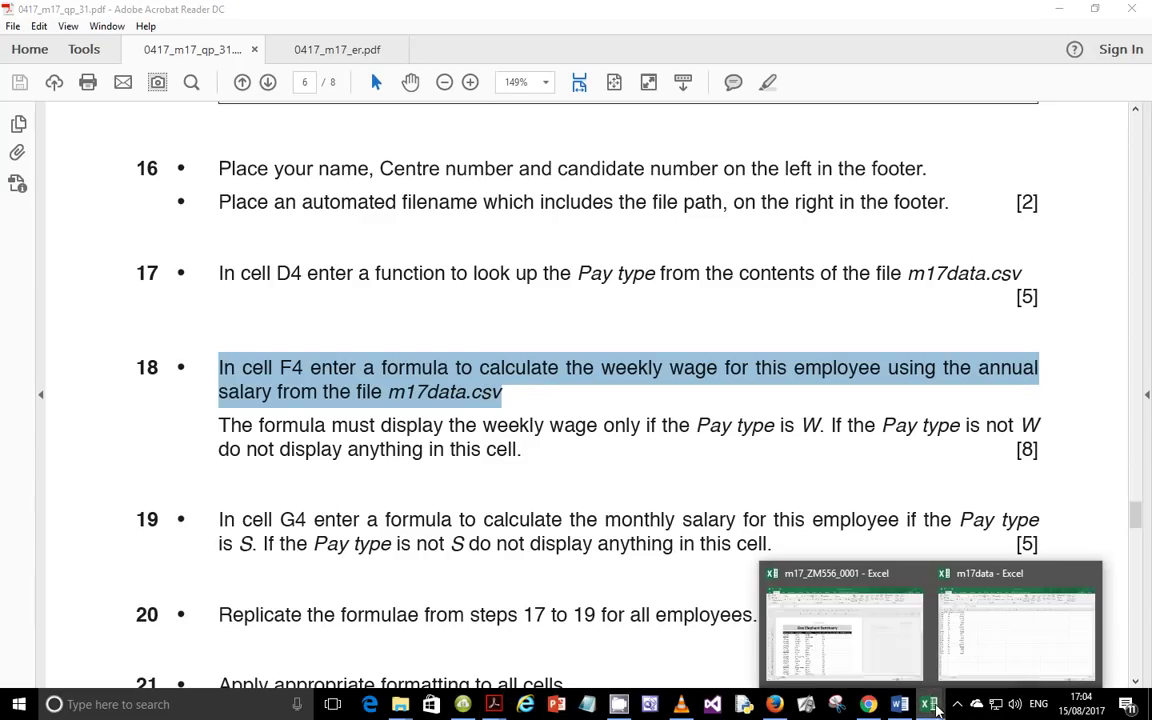
pyautogui.click(870, 645)
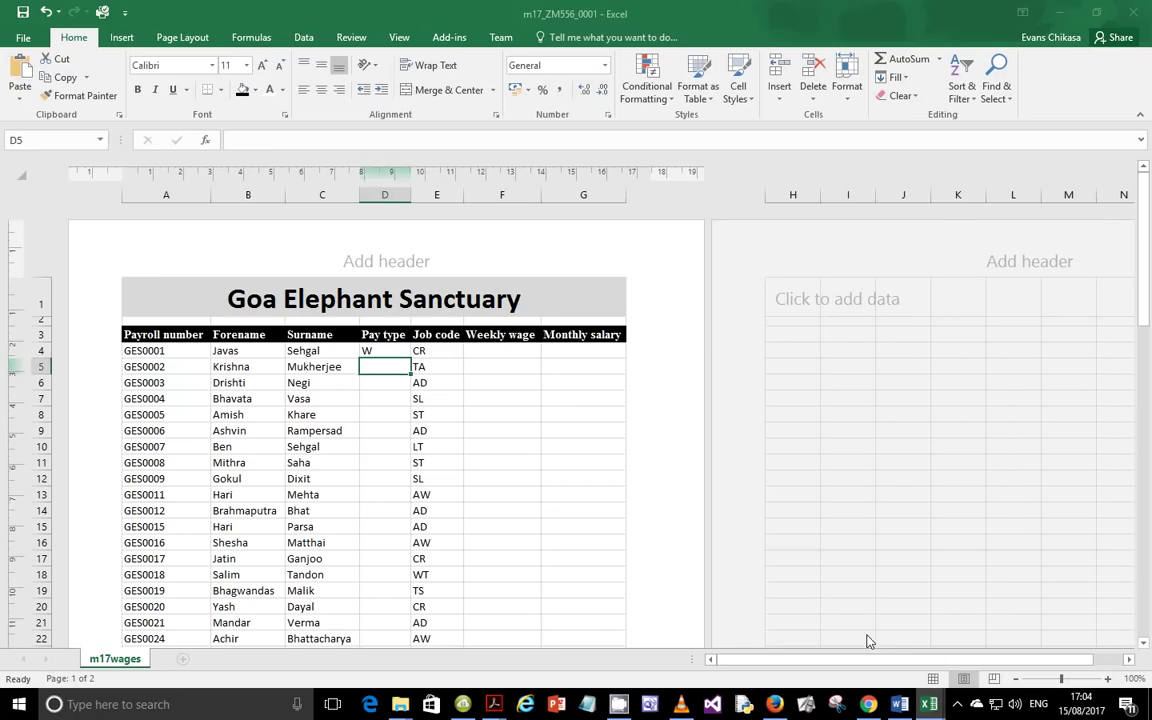
# Step: Begin an IF formula in cell F4 with a logical test comparing pay type cell D4 to W
pyautogui.click(505, 355)
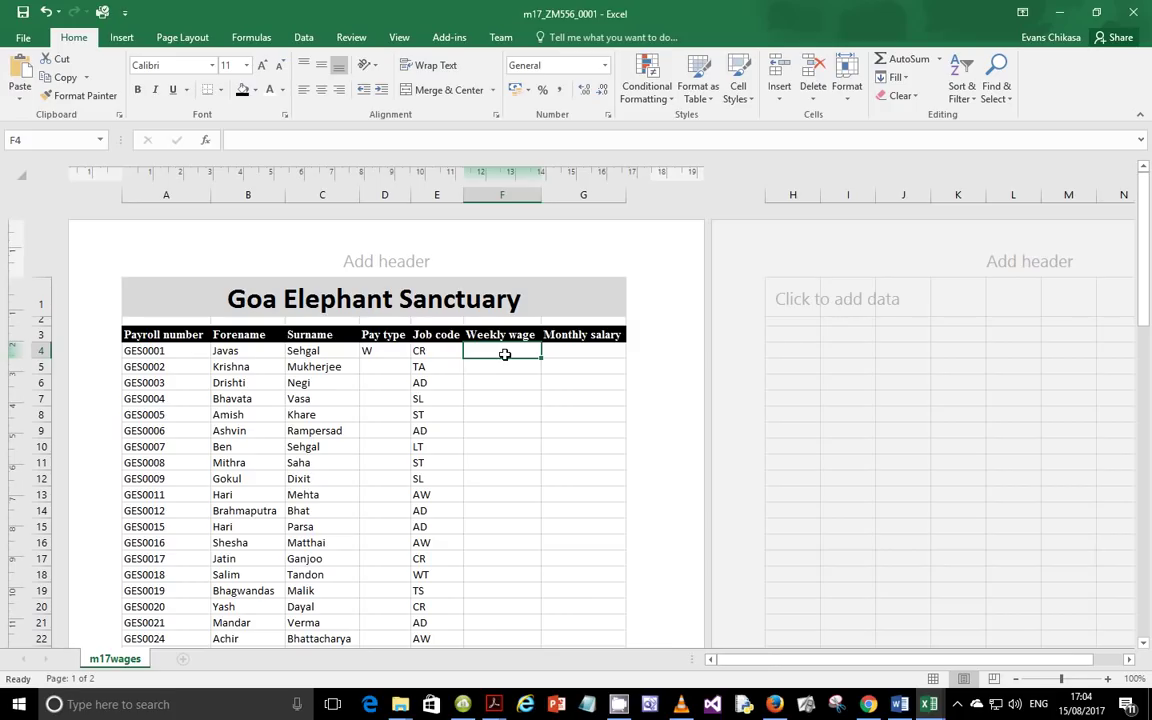
pyautogui.write('if')
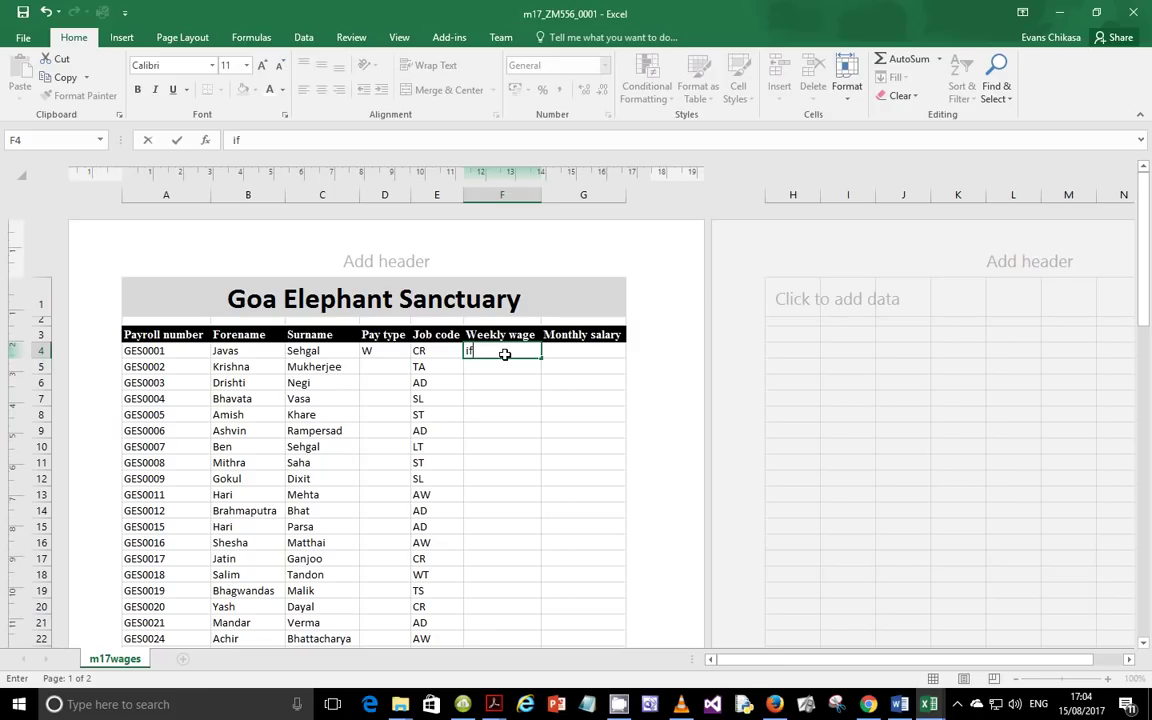
pyautogui.press('BackSpace')
pyautogui.press('BackSpace')
pyautogui.write('=')
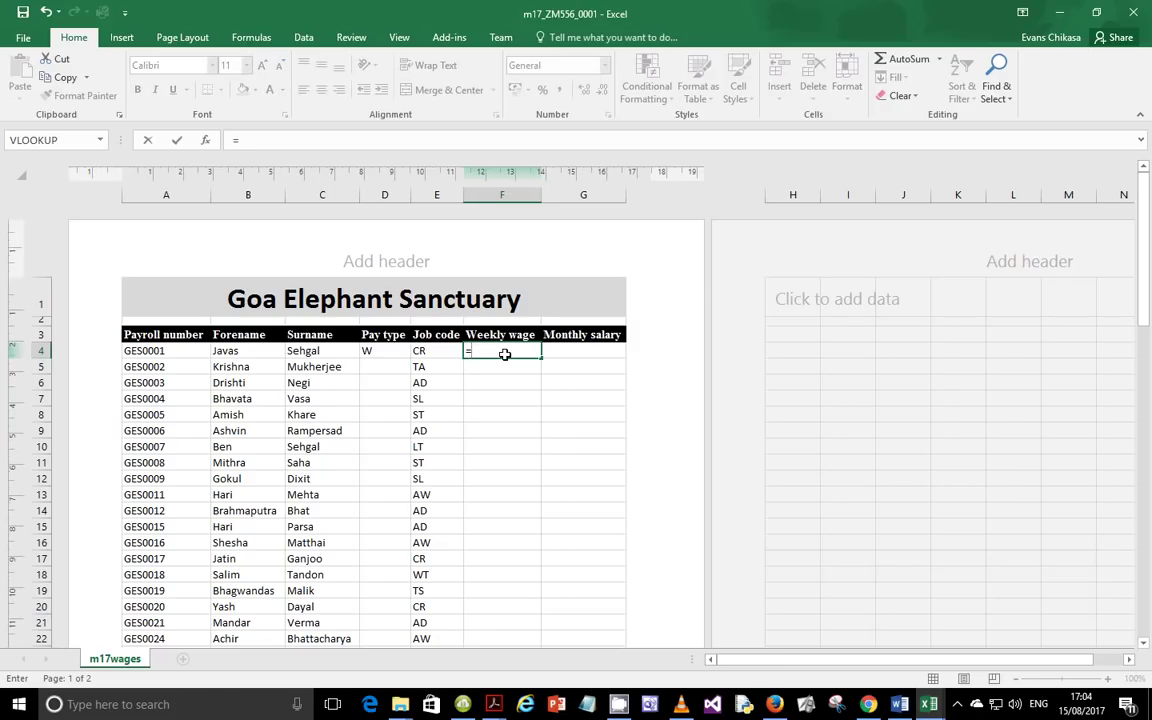
pyautogui.write('if(')
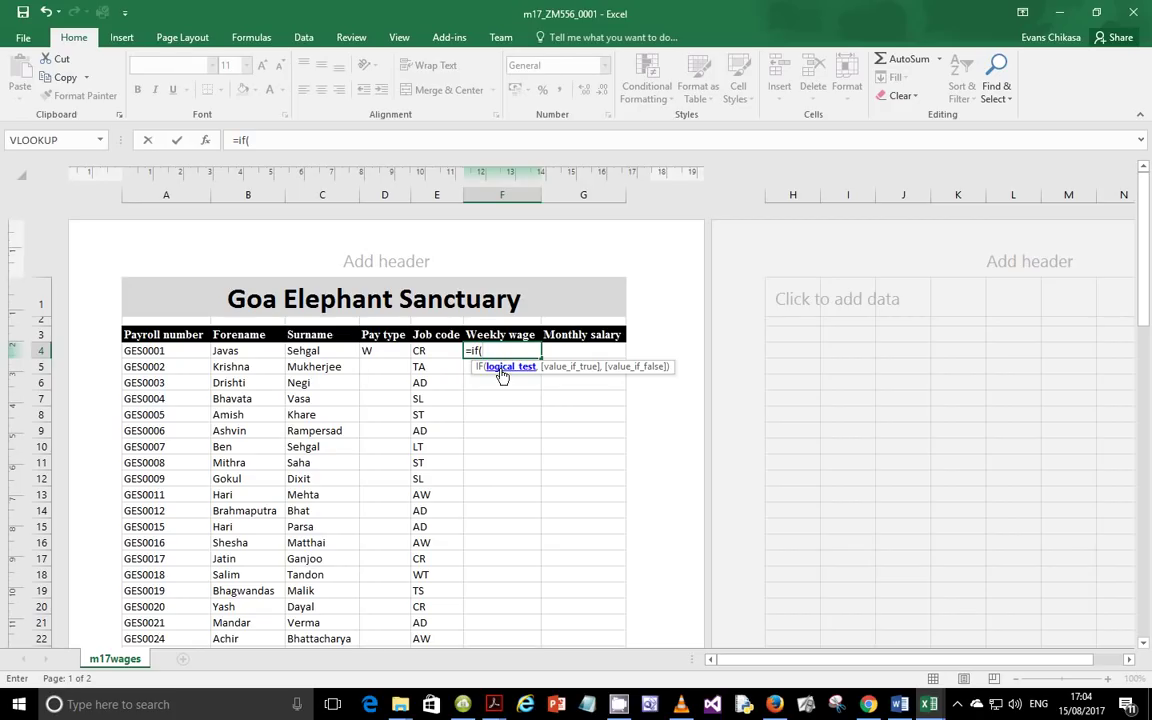
pyautogui.click(376, 352)
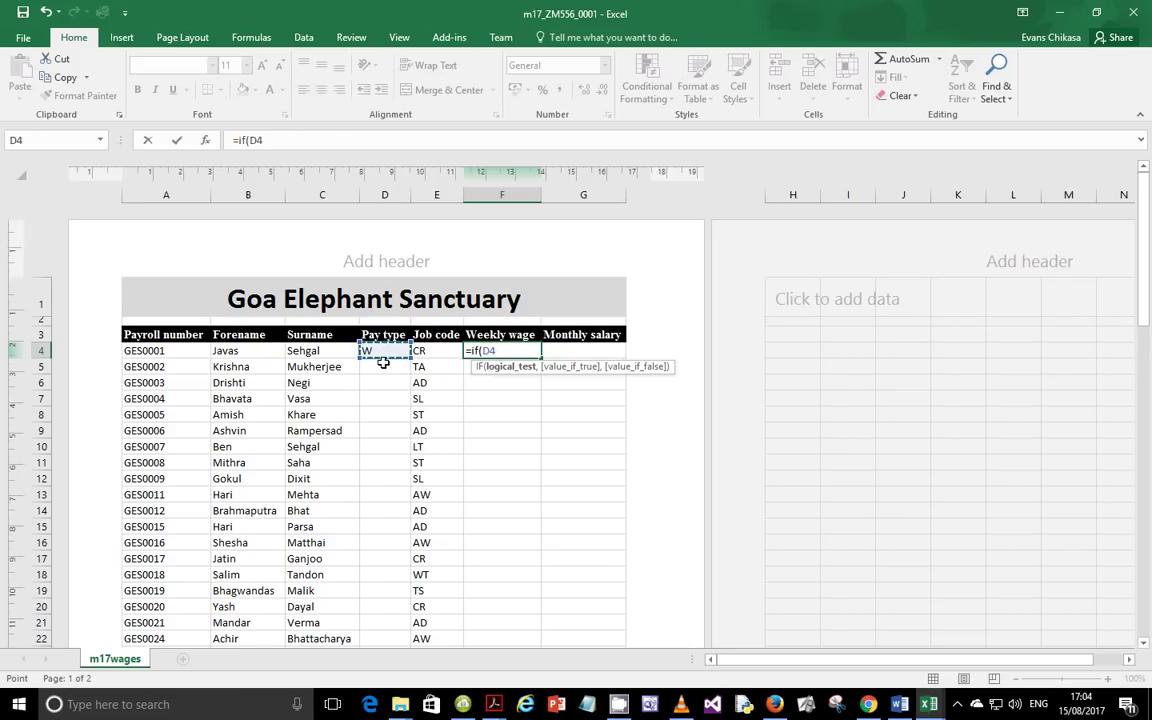
pyautogui.write('=W')
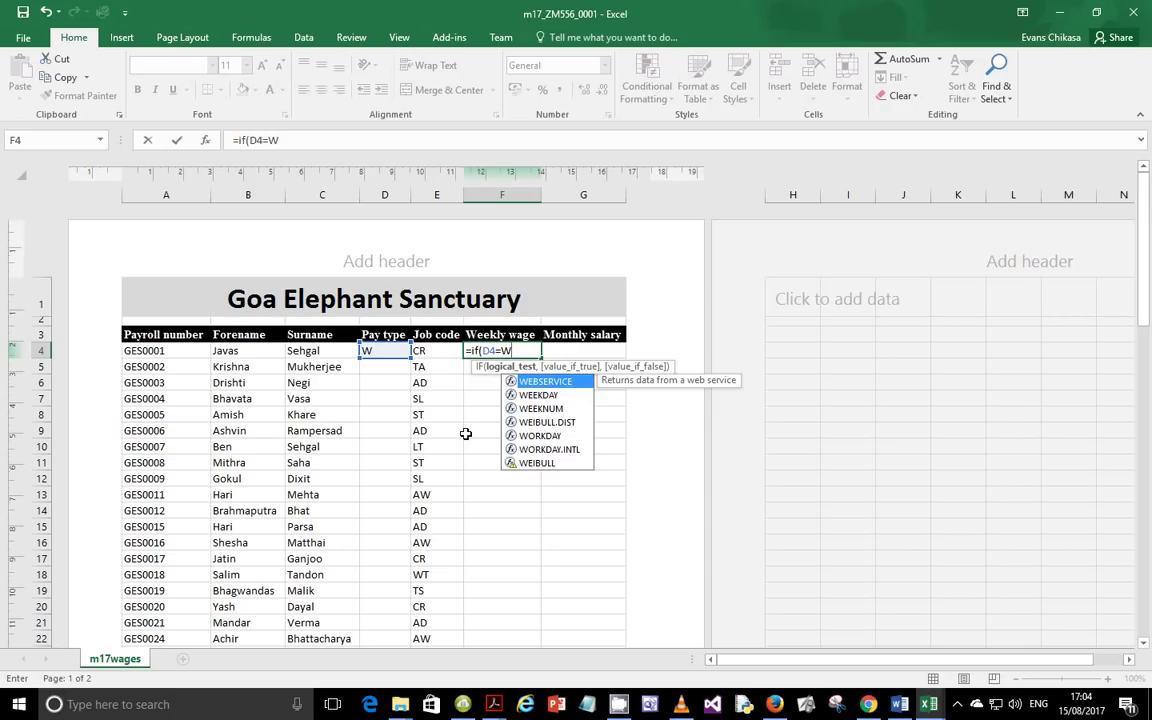
pyautogui.write(',')
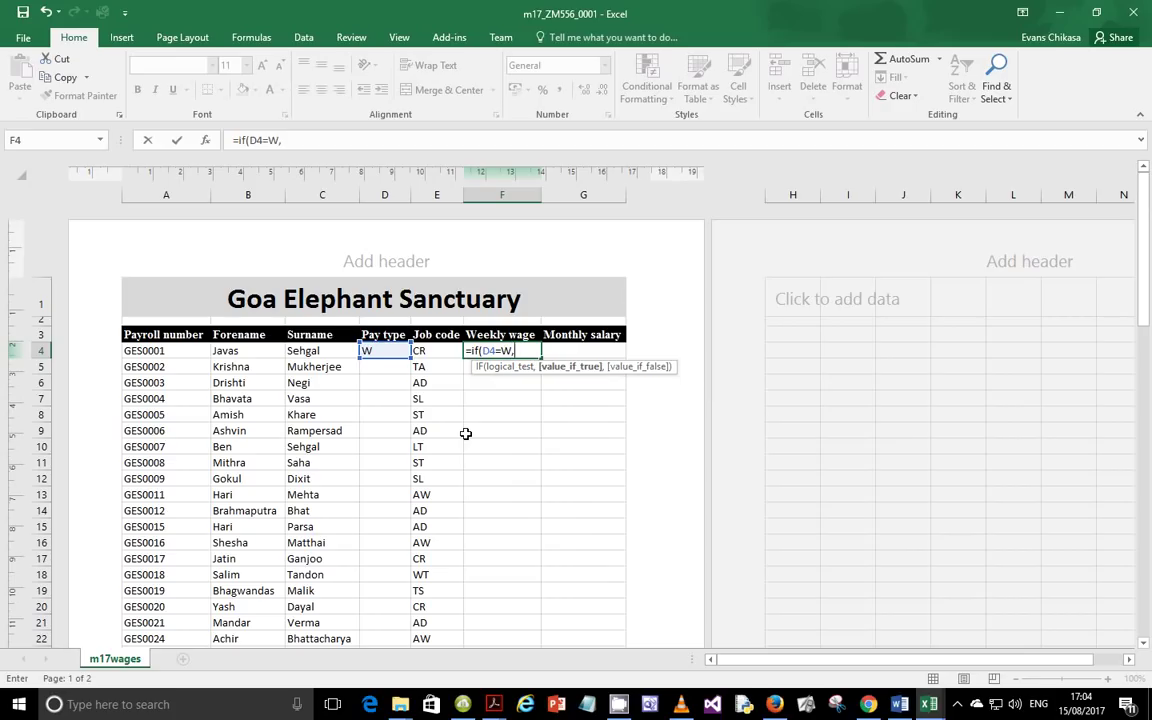
# Step: Put the W in quotation marks and complete F4's formula as =IF(D4="W","",""), with empty text for both outcomes
pyautogui.press('BackSpace')
pyautogui.press('BackSpace')
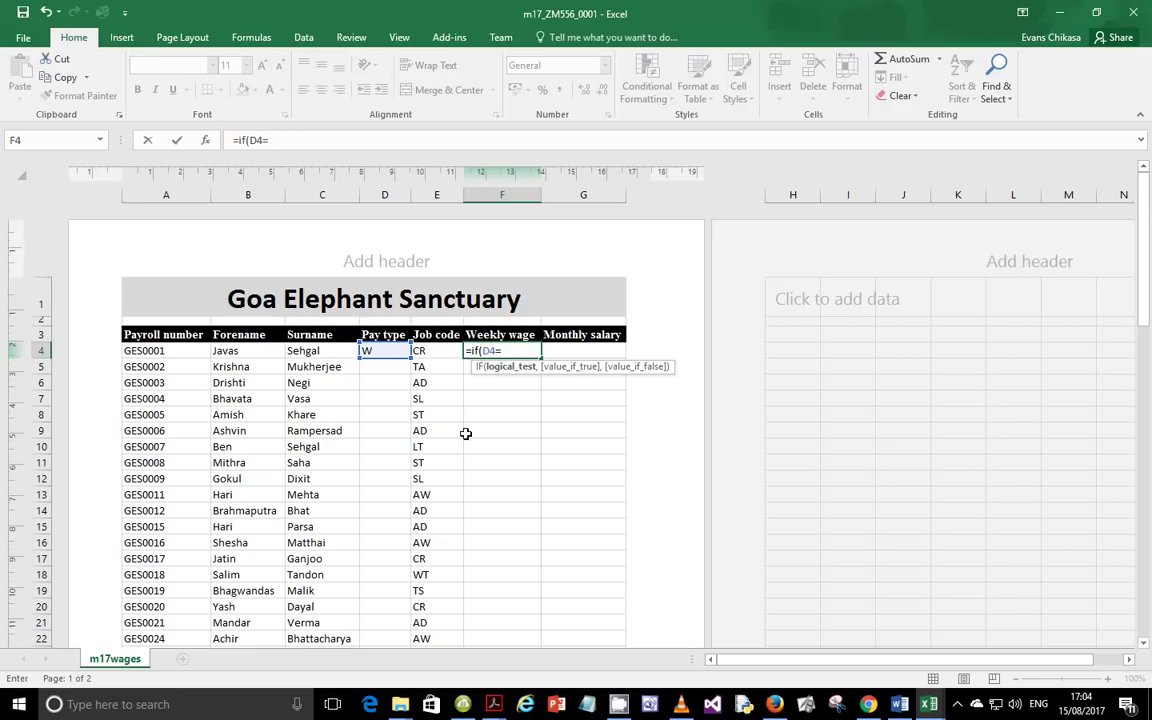
pyautogui.write('"W2')
pyautogui.press('BackSpace')
pyautogui.write('",')
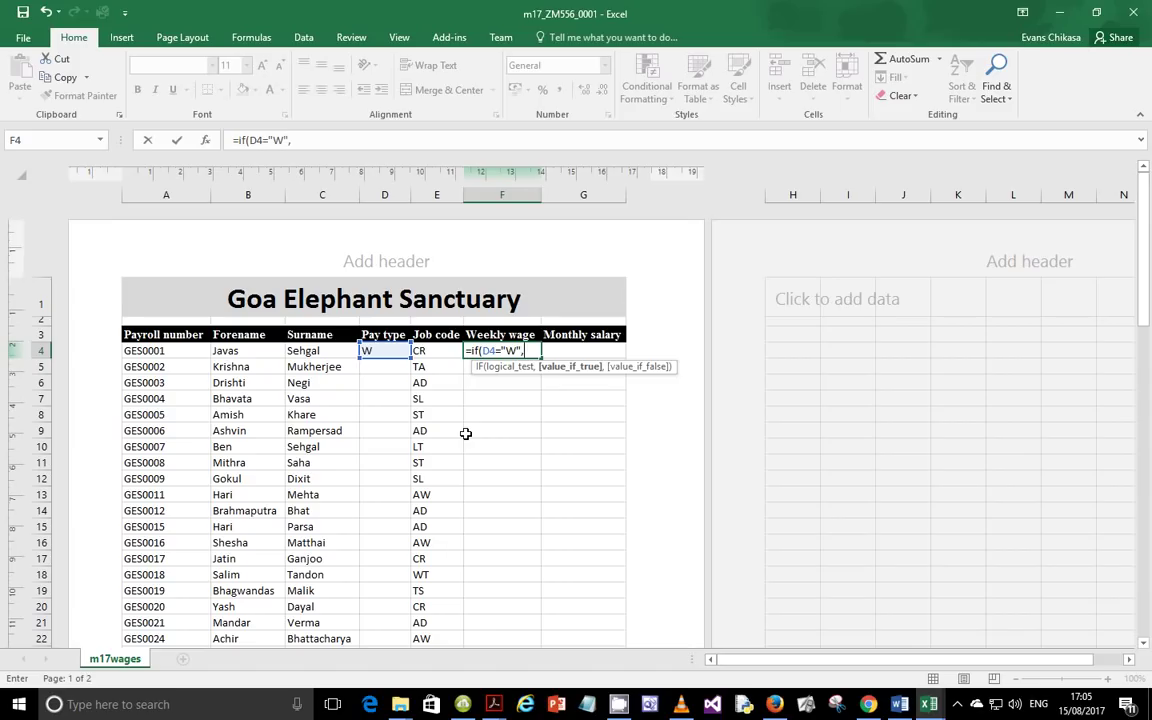
pyautogui.write('"",')
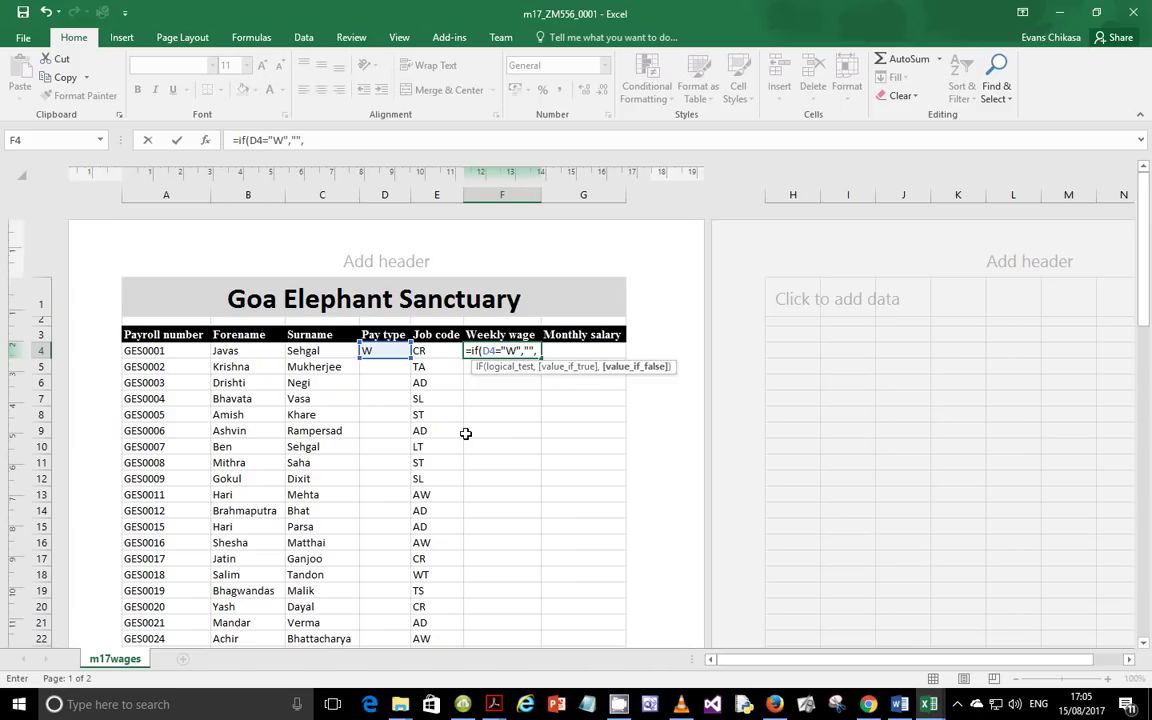
pyautogui.write('"")')
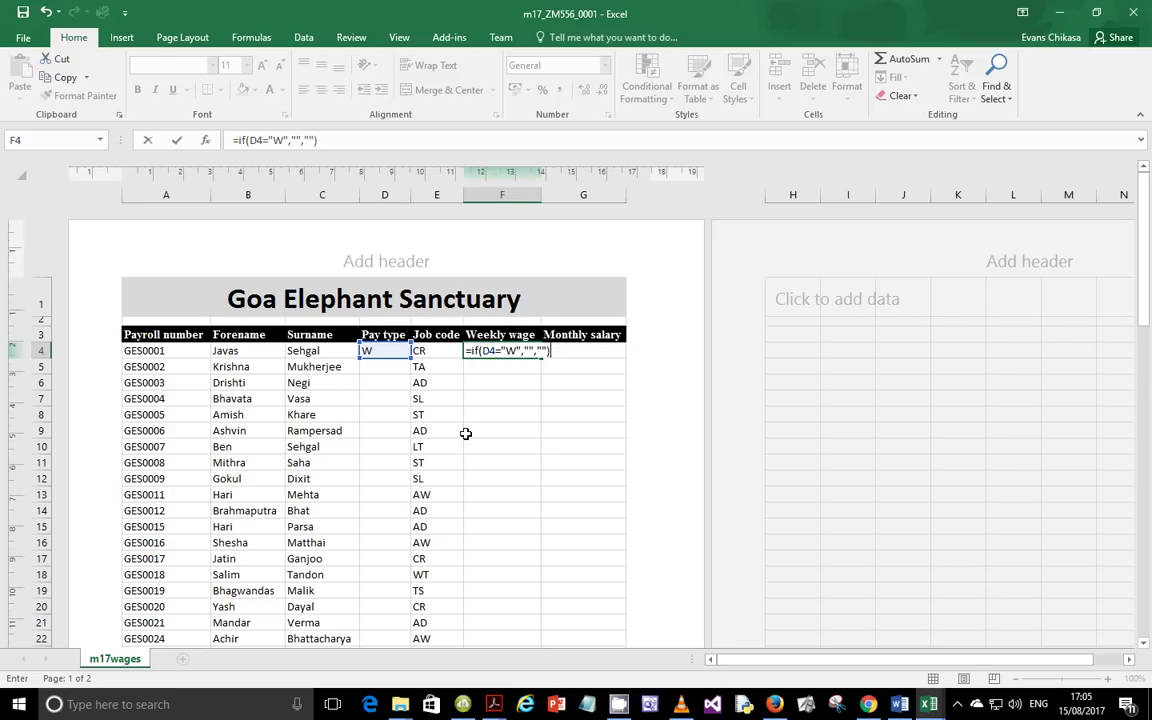
pyautogui.press('Return')
# Step: Set the value-if-true of F4's IF formula to the text "Weekly Salary"
pyautogui.click(493, 352)
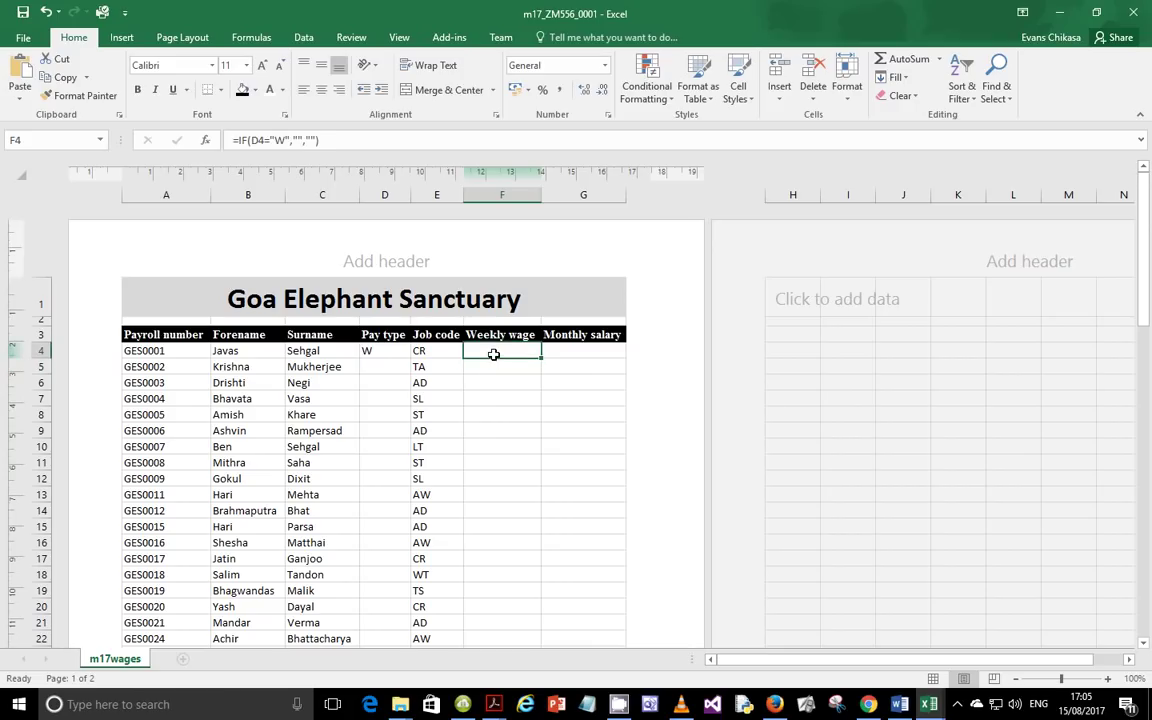
pyautogui.click(292, 140)
pyautogui.press('Right')
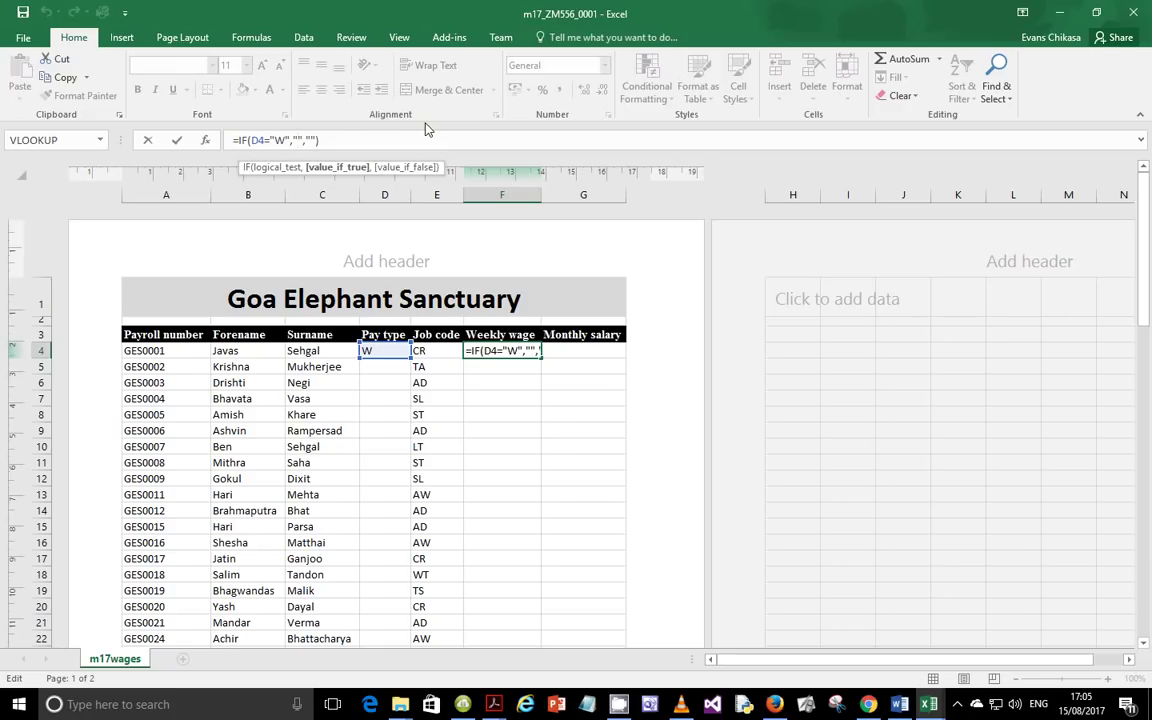
pyautogui.write('"')
pyautogui.press('Right')
pyautogui.press('Right')
pyautogui.press('Right')
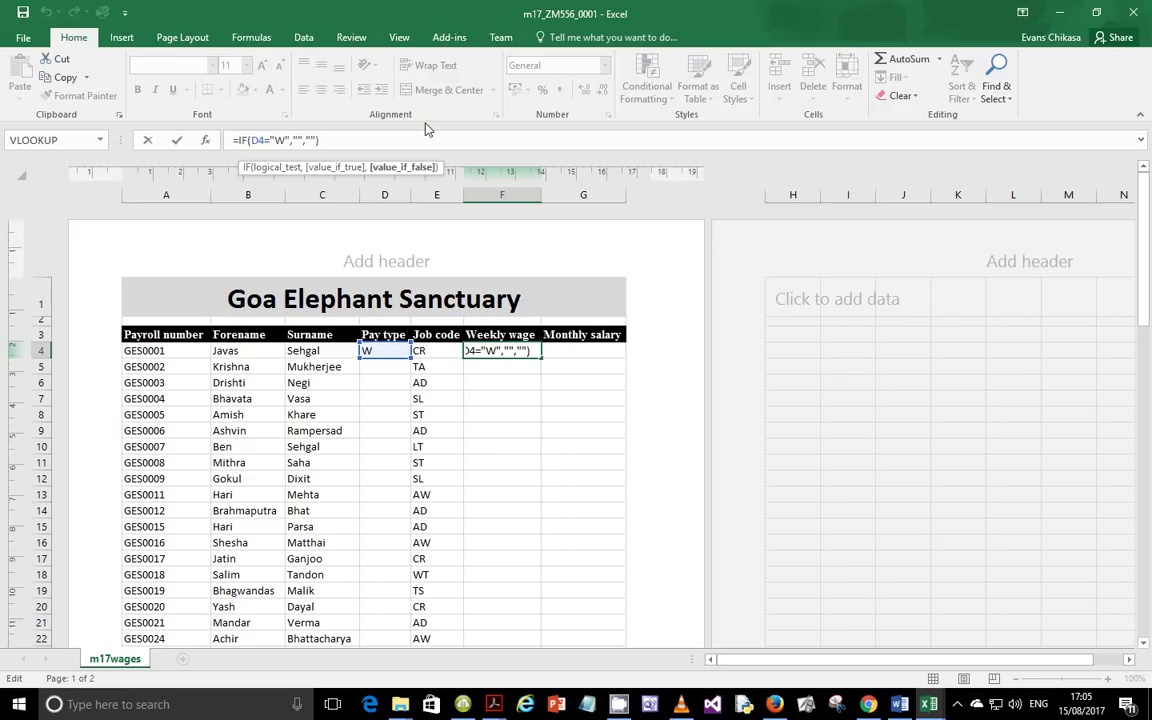
pyautogui.press('Left')
pyautogui.press('Left')
pyautogui.write('Salary')
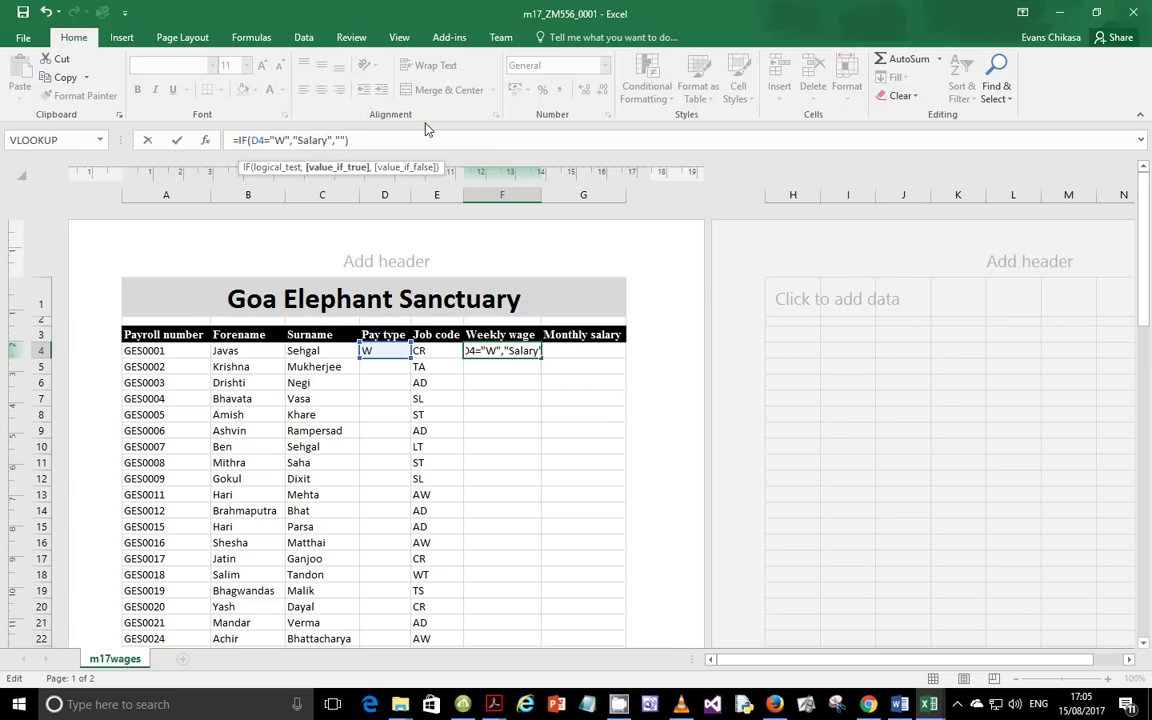
pyautogui.press('Left')
pyautogui.press('Left')
pyautogui.press('Left')
pyautogui.press('Left')
pyautogui.press('Left')
pyautogui.press('Left')
pyautogui.write('Weekly')
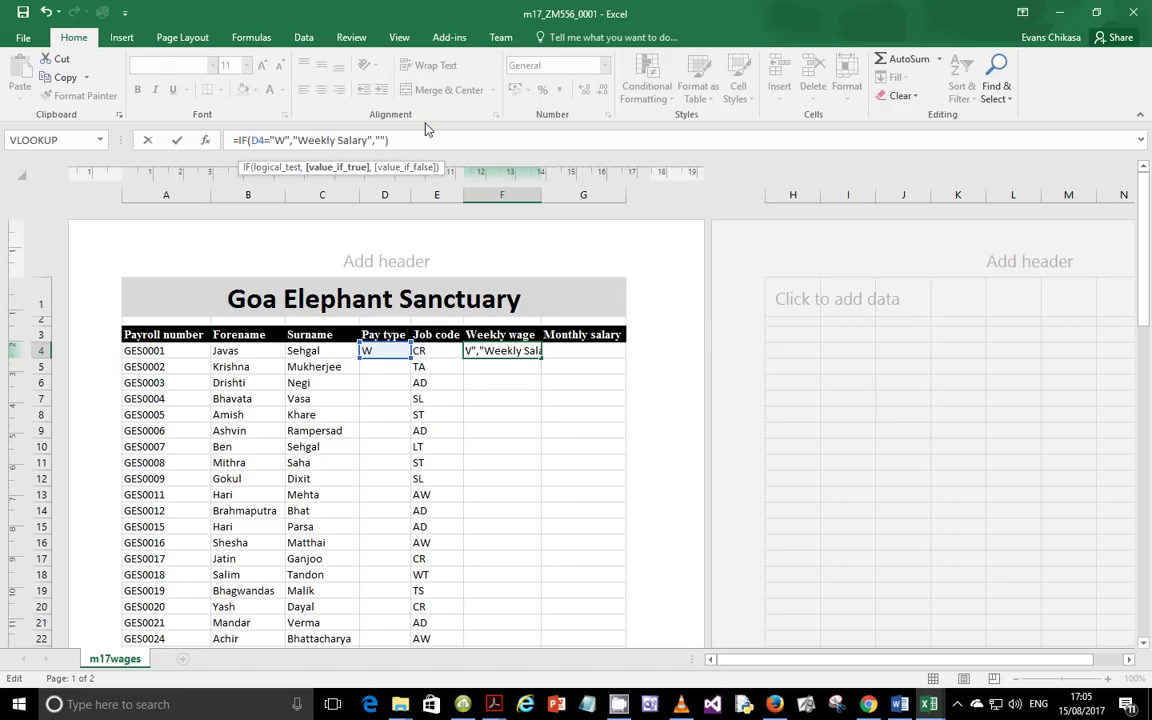
pyautogui.press('Return')
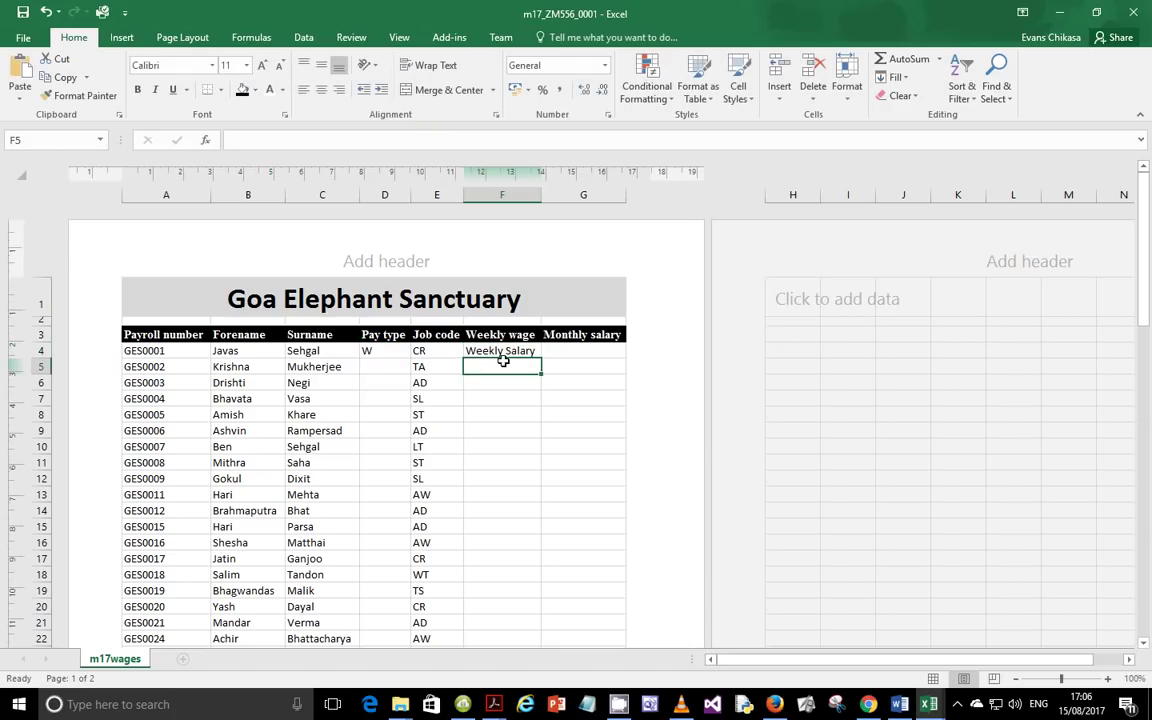
# Step: Change the logical test in F4's IF formula to D4="T" to try out the false outcome
pyautogui.click(500, 354)
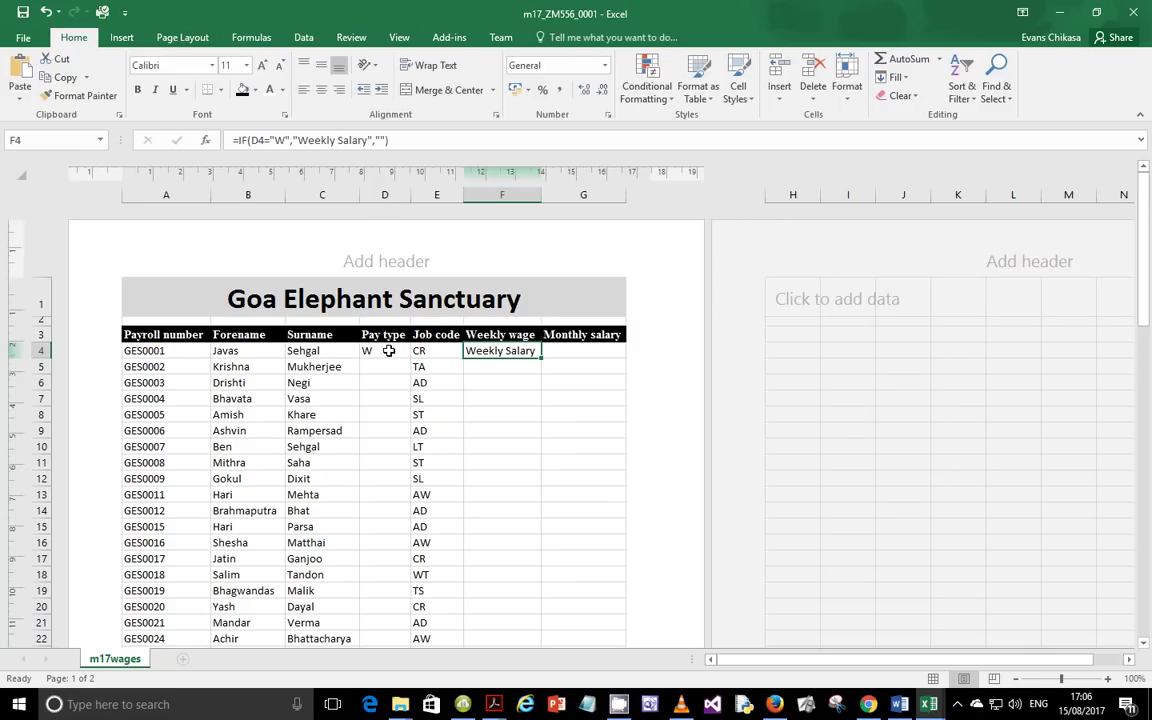
pyautogui.click(283, 140)
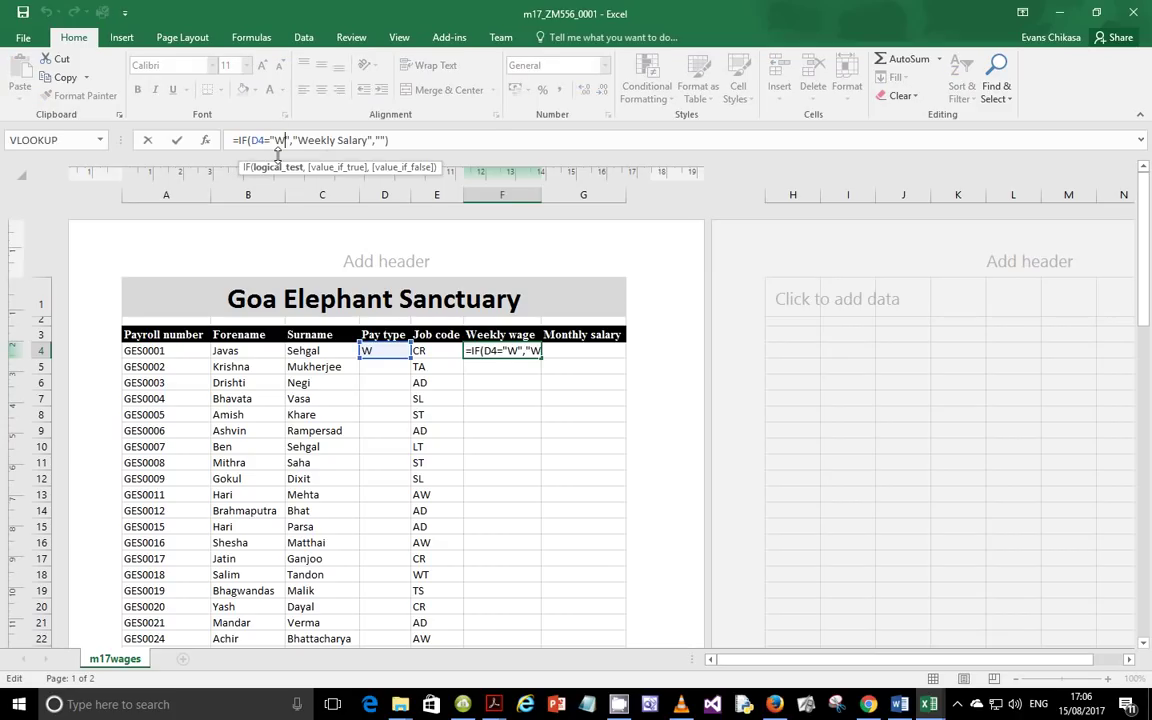
pyautogui.press('BackSpace')
pyautogui.write('T')
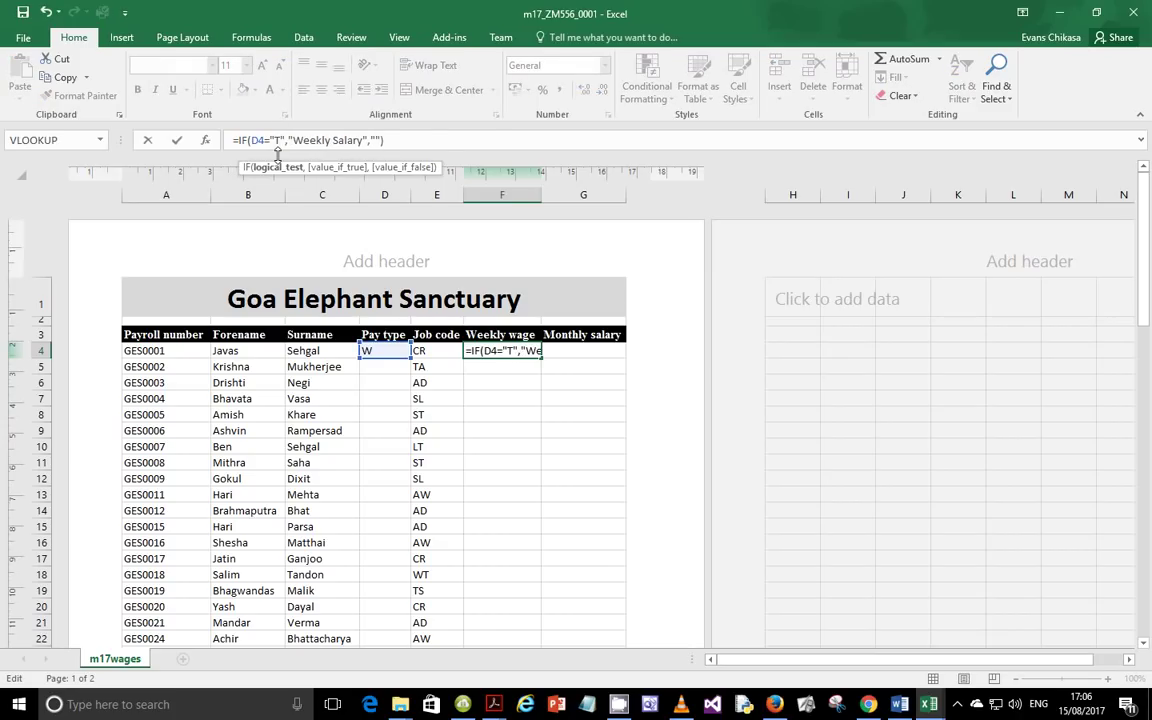
pyautogui.press('Return')
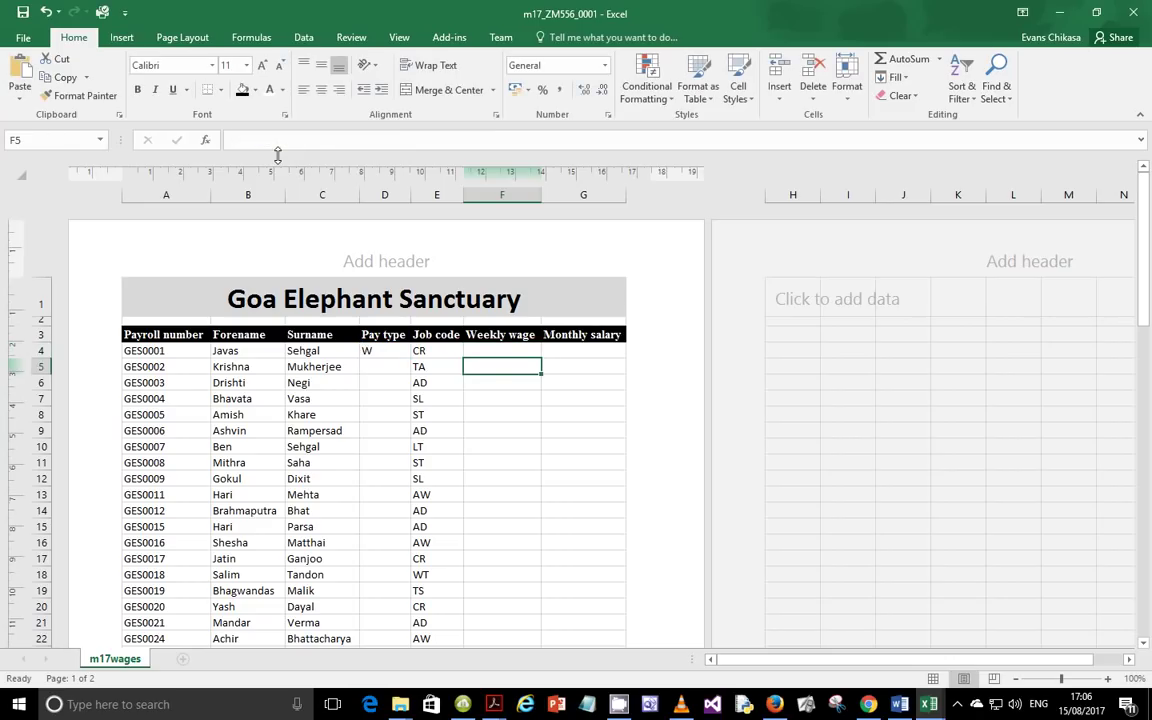
pyautogui.click(514, 350)
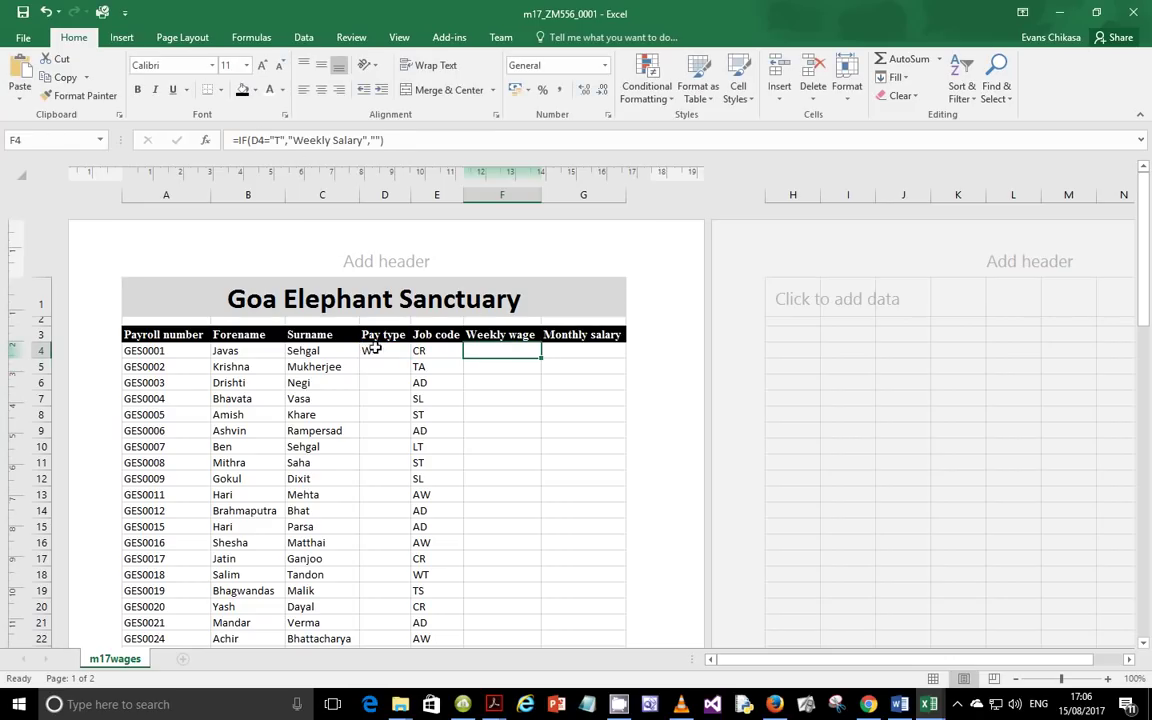
pyautogui.click(281, 140)
pyautogui.press('BackSpace')
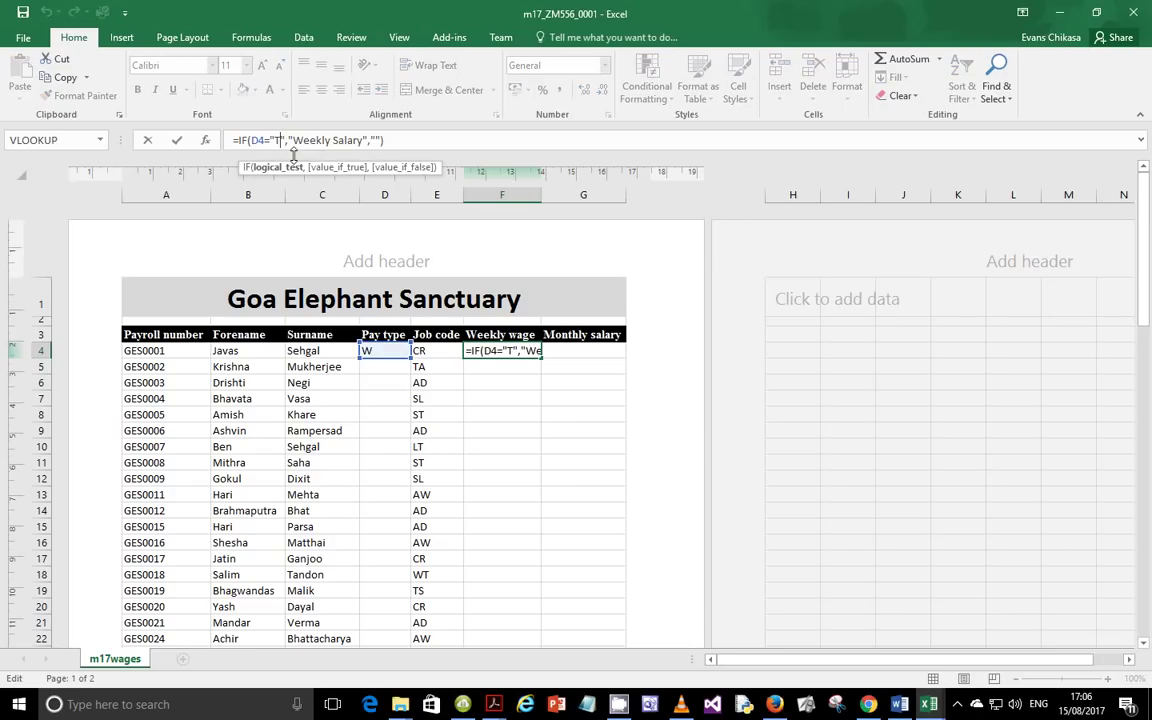
pyautogui.write('W')
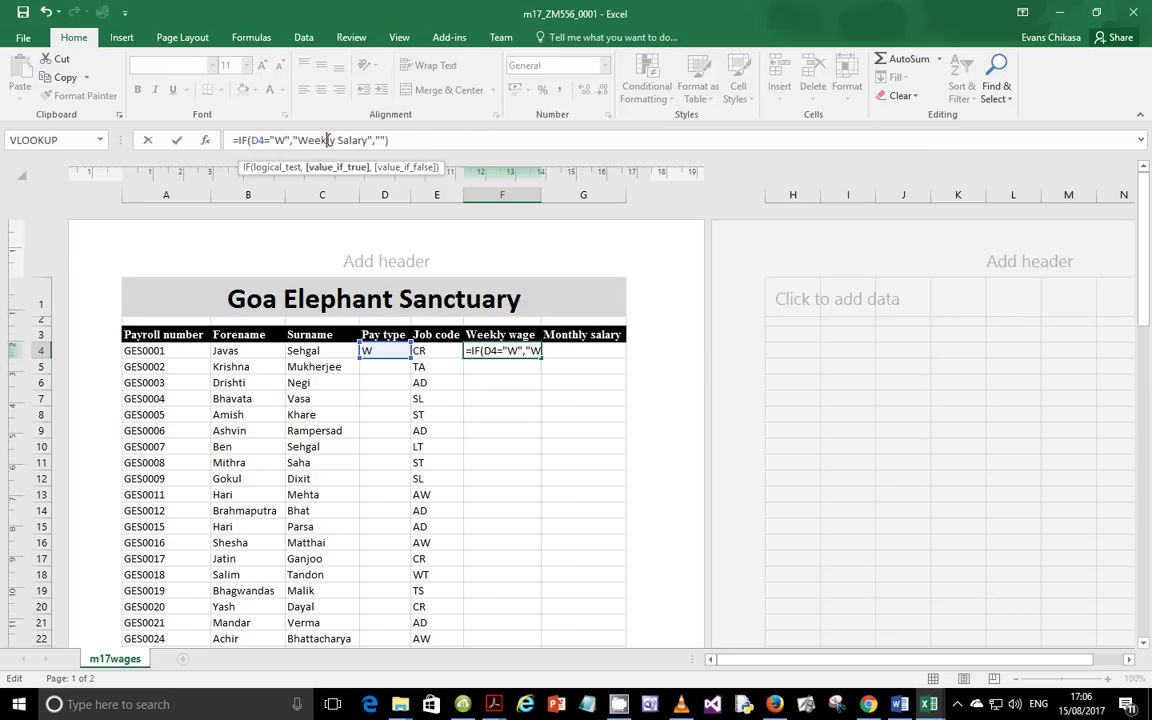
pyautogui.click(368, 140)
pyautogui.press('BackSpace')
pyautogui.press('BackSpace')
pyautogui.press('BackSpace')
pyautogui.press('BackSpace')
pyautogui.press('BackSpace')
pyautogui.press('BackSpace')
pyautogui.press('BackSpace')
pyautogui.press('BackSpace')
pyautogui.press('BackSpace')
pyautogui.press('BackSpace')
pyautogui.press('BackSpace')
pyautogui.press('BackSpace')
pyautogui.press('BackSpace')
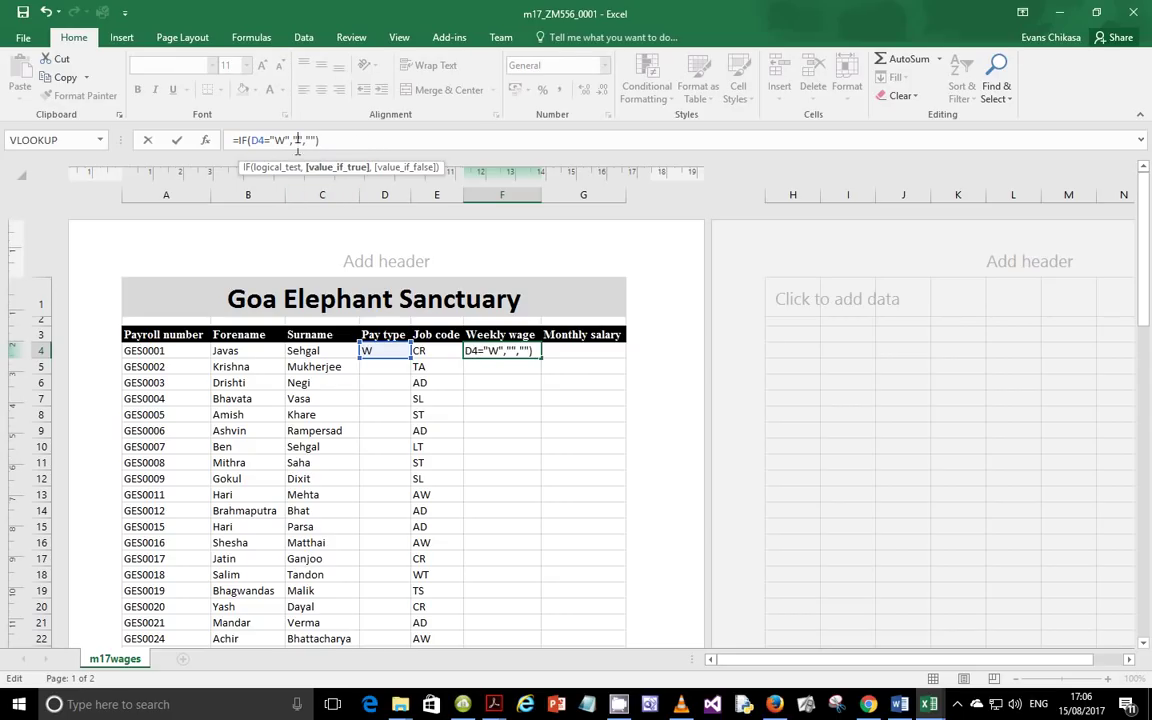
pyautogui.click(99, 140)
pyautogui.click(33, 160)
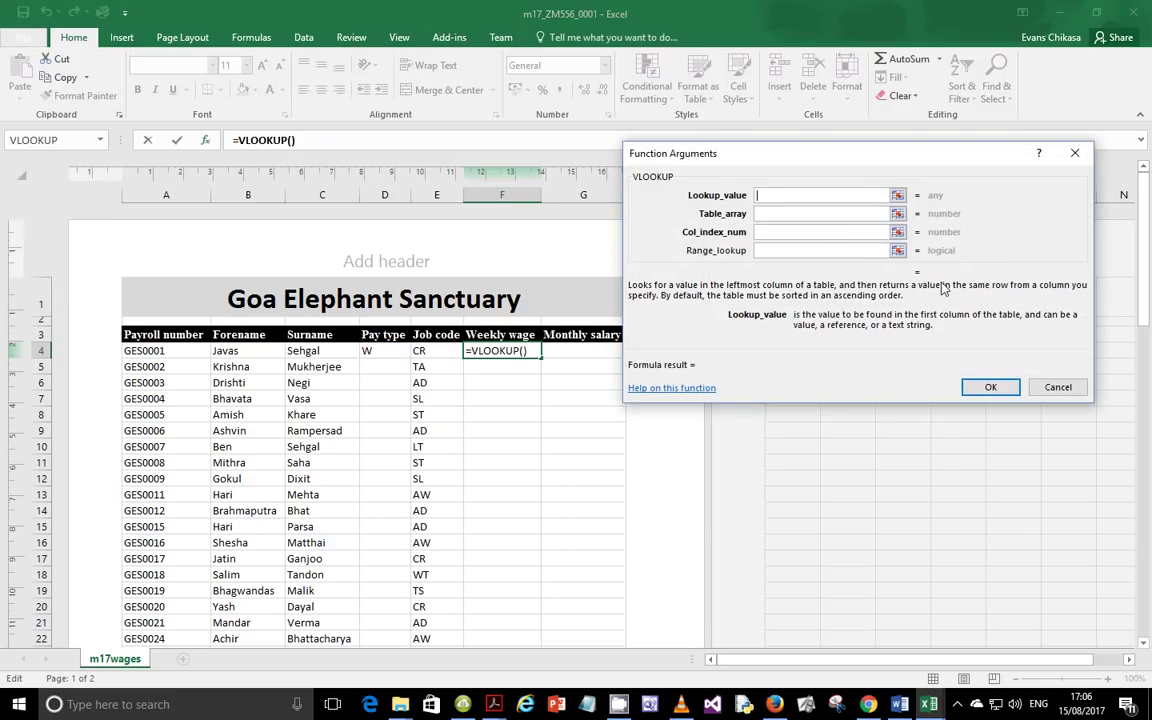
pyautogui.click(1056, 387)
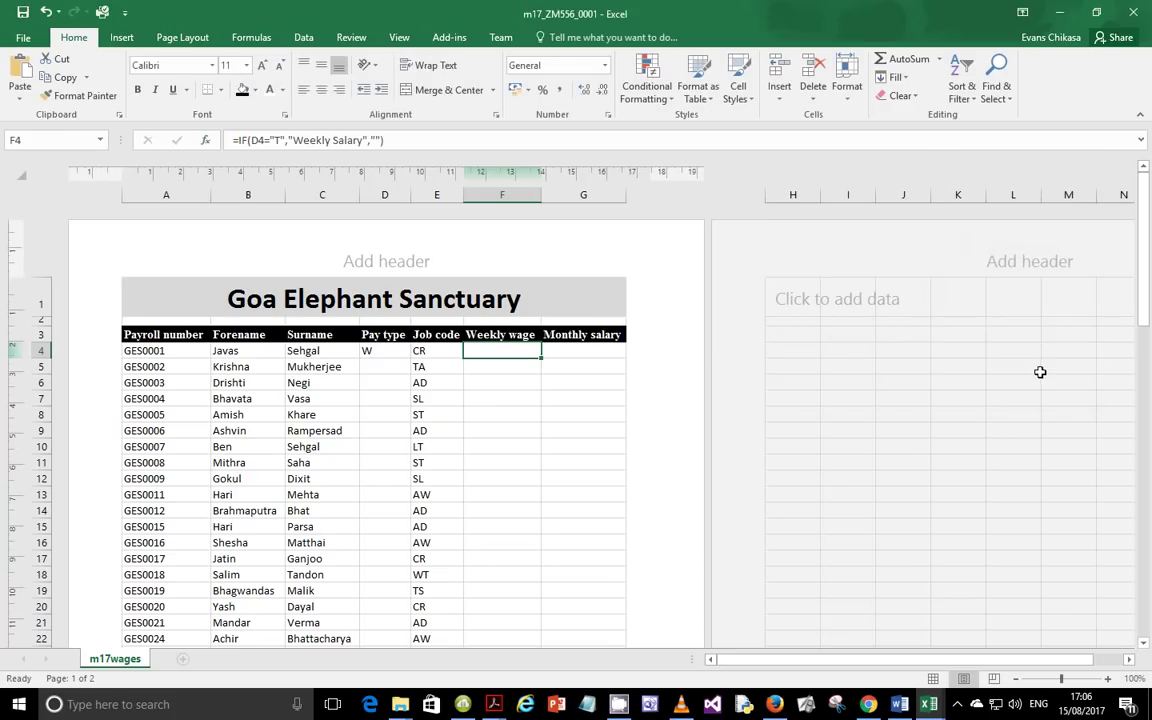
# Step: Replace the "Weekly Salary" text in F4's IF formula with a nested VLOOKUP function as the value if true
pyautogui.click(330, 143)
pyautogui.doubleClick(330, 143)
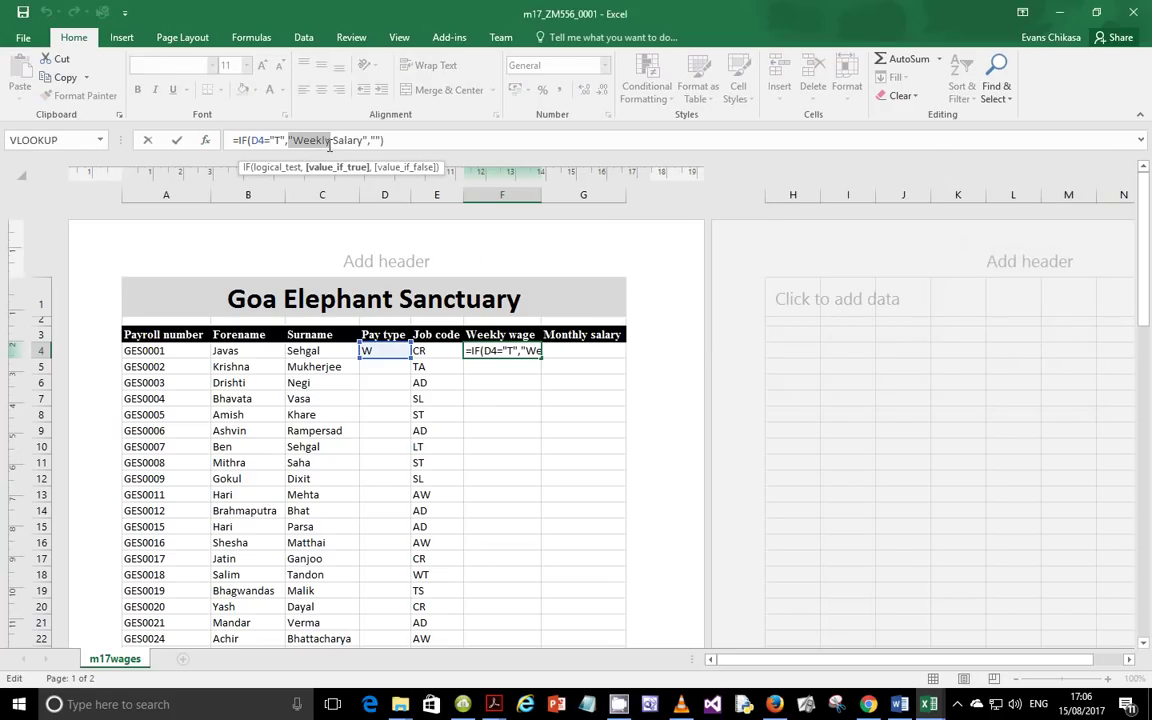
pyautogui.press('Delete')
pyautogui.press('Delete')
pyautogui.press('Delete')
pyautogui.press('Delete')
pyautogui.press('Delete')
pyautogui.press('Delete')
pyautogui.press('Delete')
pyautogui.press('Delete')
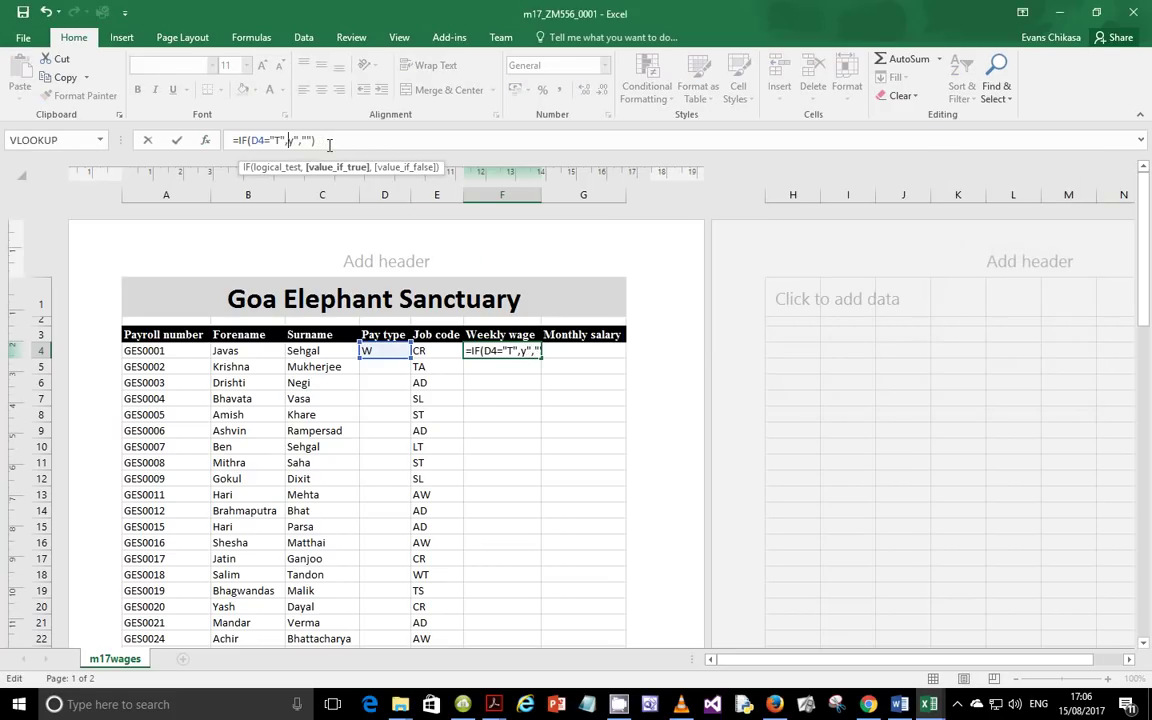
pyautogui.press('Delete')
pyautogui.write('VL')
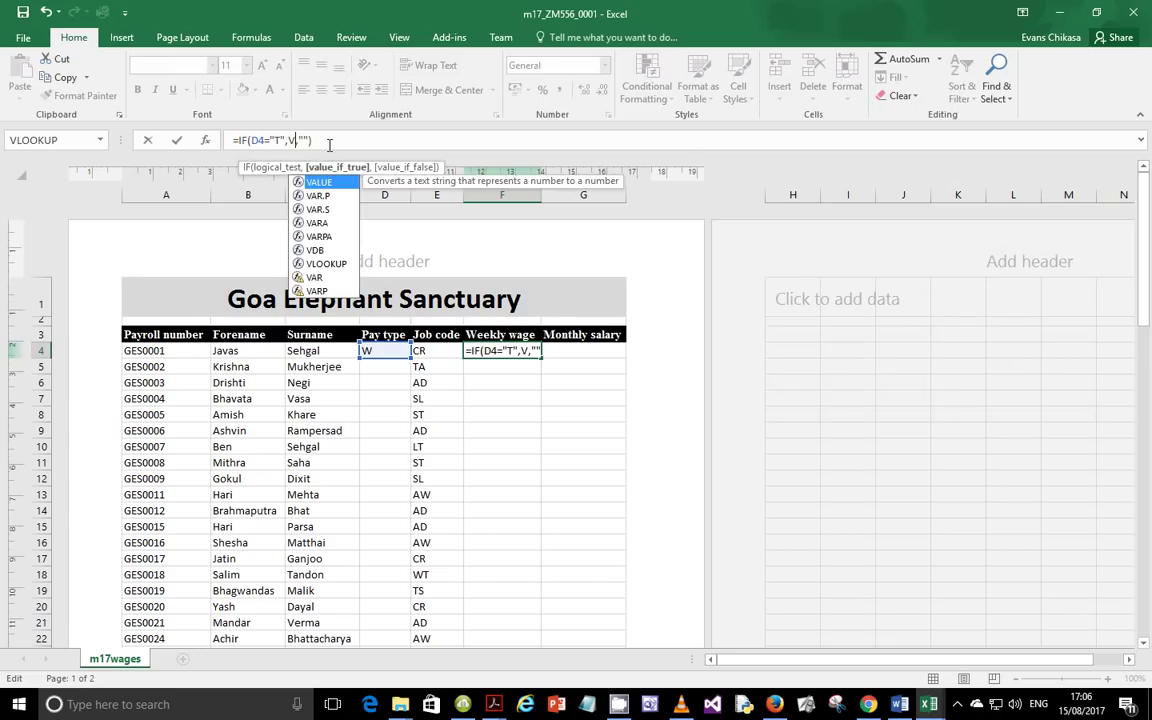
pyautogui.press('Tab')
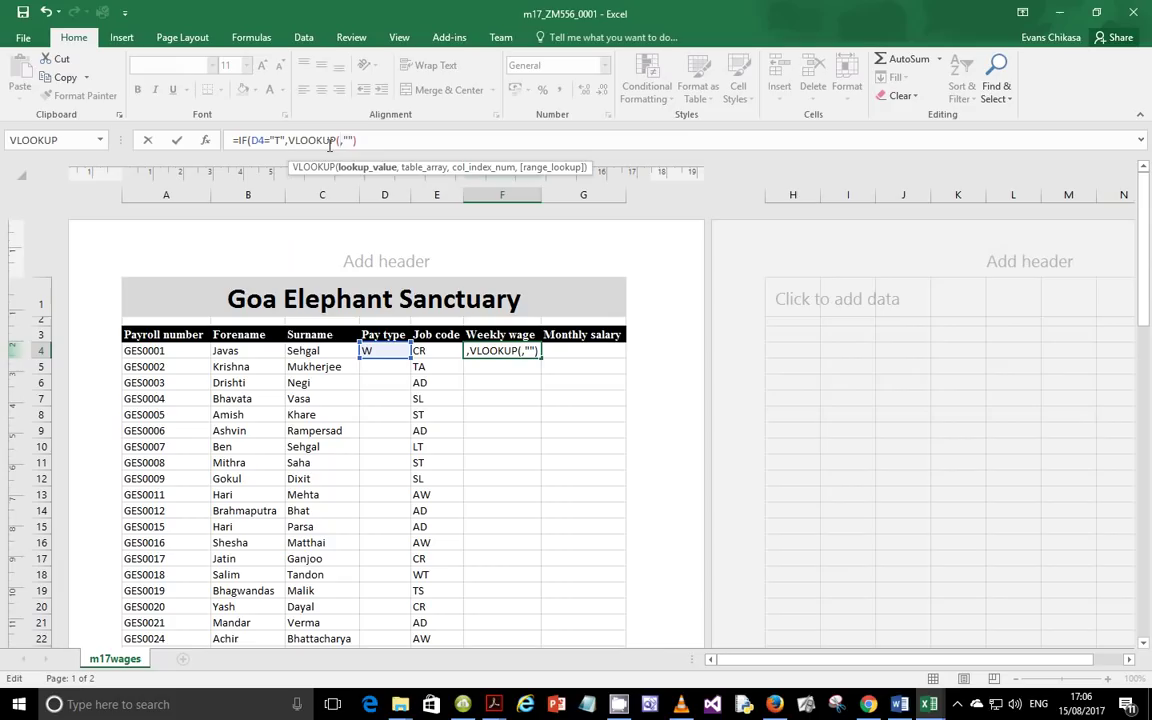
# Step: Close the nested VLOOKUP's parenthesis and set its lookup value to job code cell E4
pyautogui.write(')')
pyautogui.press('Right')
pyautogui.press('Left')
pyautogui.click(421, 353)
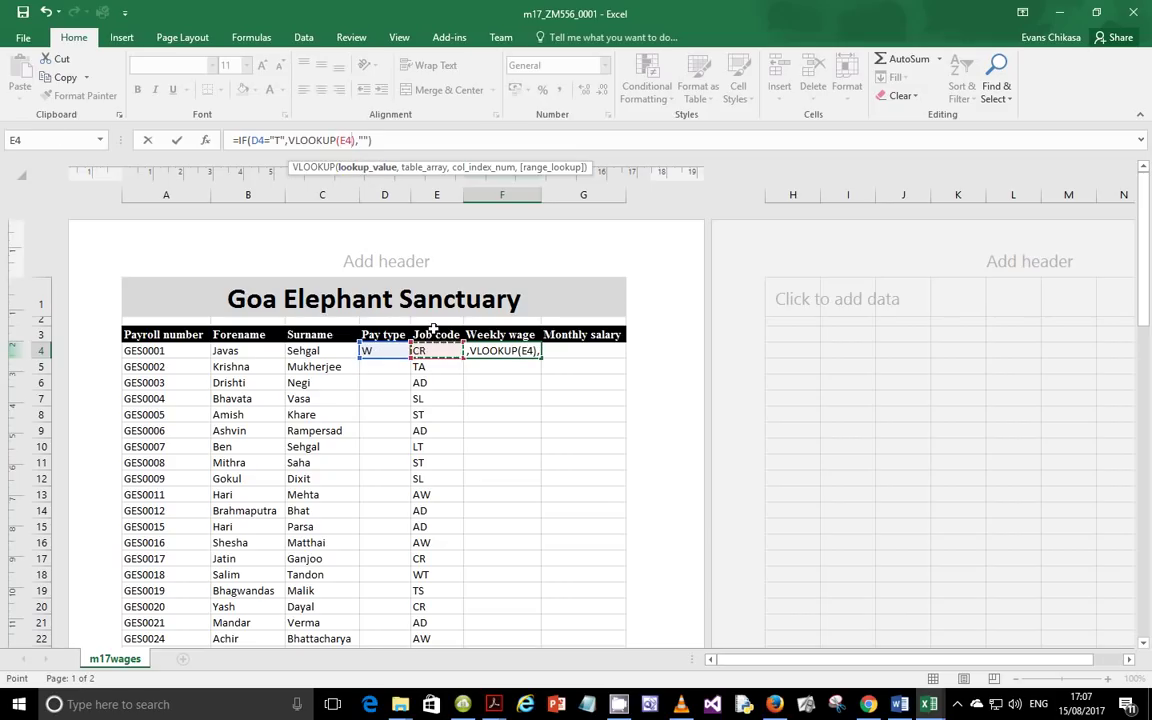
pyautogui.write(',')
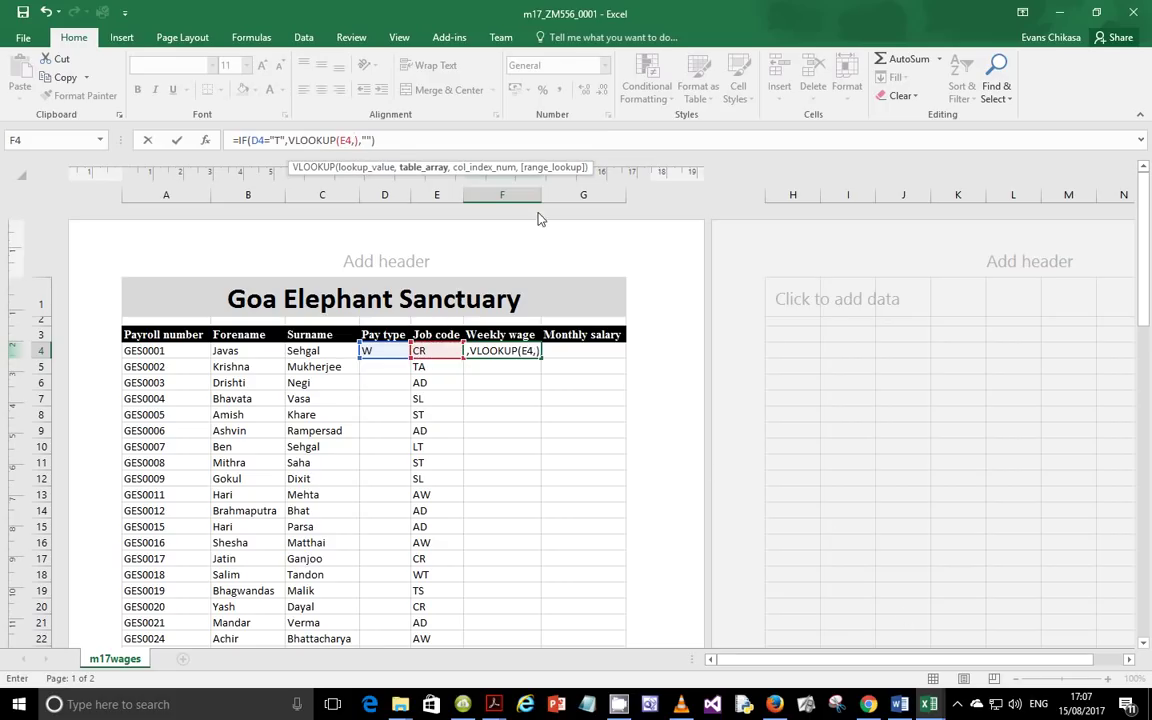
# Step: Set the nested VLOOKUP's table array to the absolute range $A$2:$C$20 in the m17data workbook
pyautogui.click(432, 174)
pyautogui.click(929, 704)
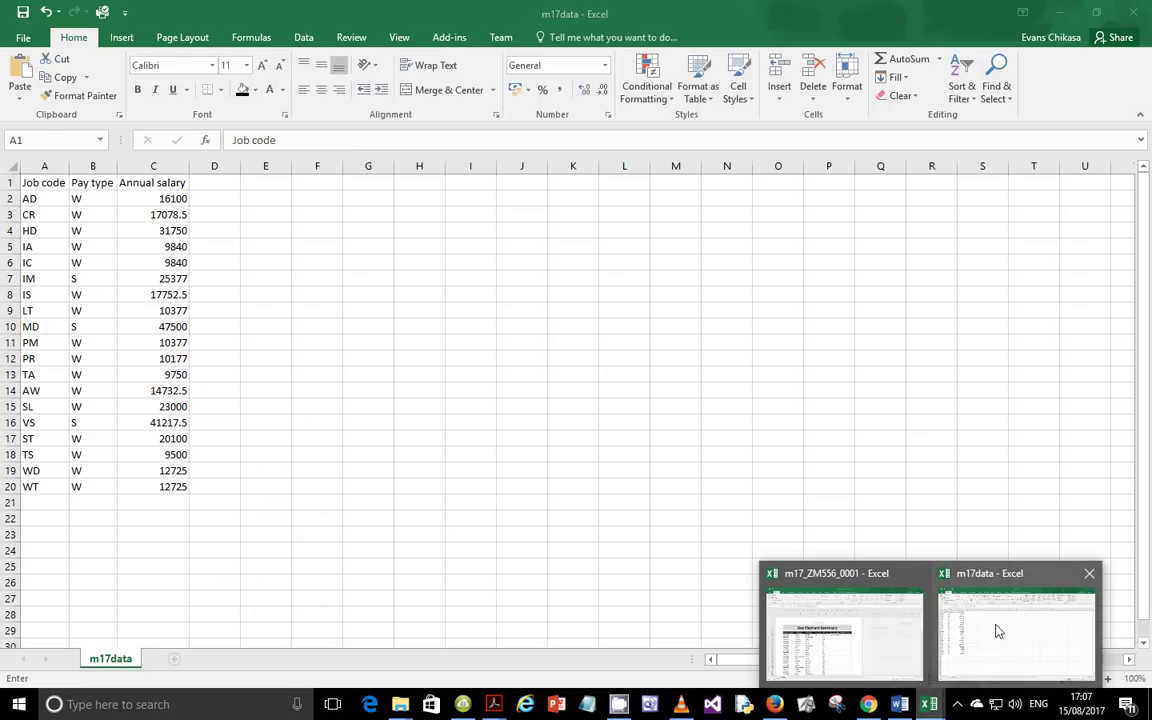
pyautogui.click(996, 631)
pyautogui.moveTo(33, 197); pyautogui.dragTo(172, 486)
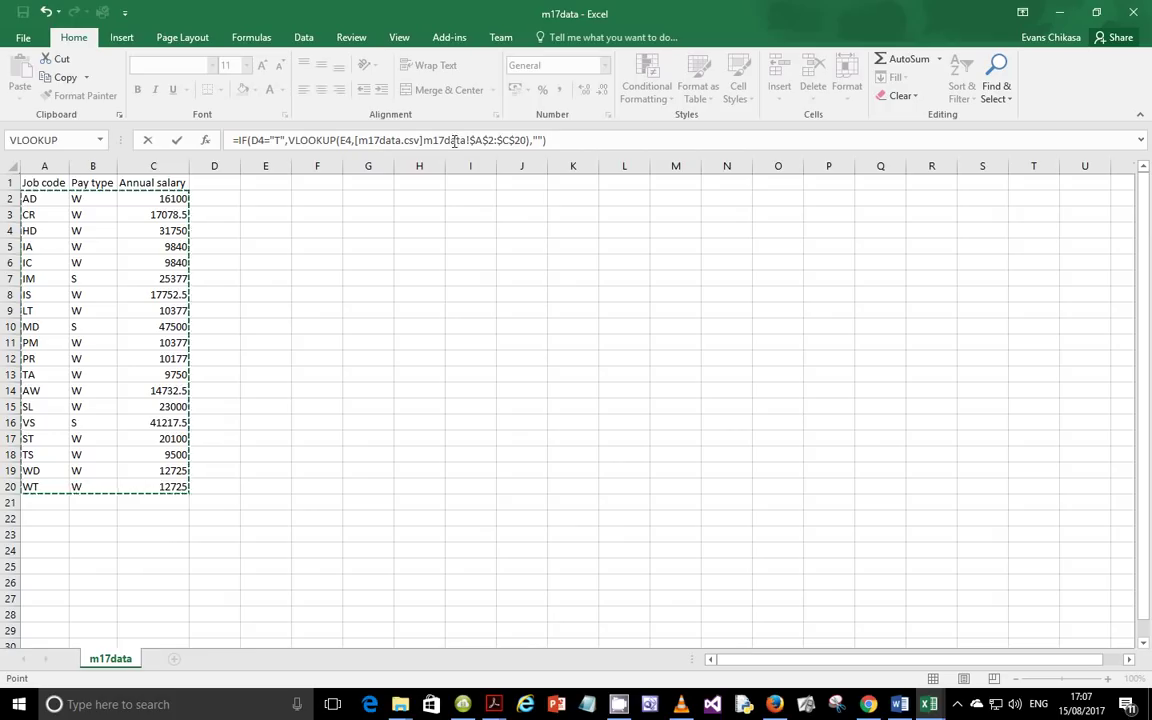
pyautogui.click(527, 140)
pyautogui.write(')')
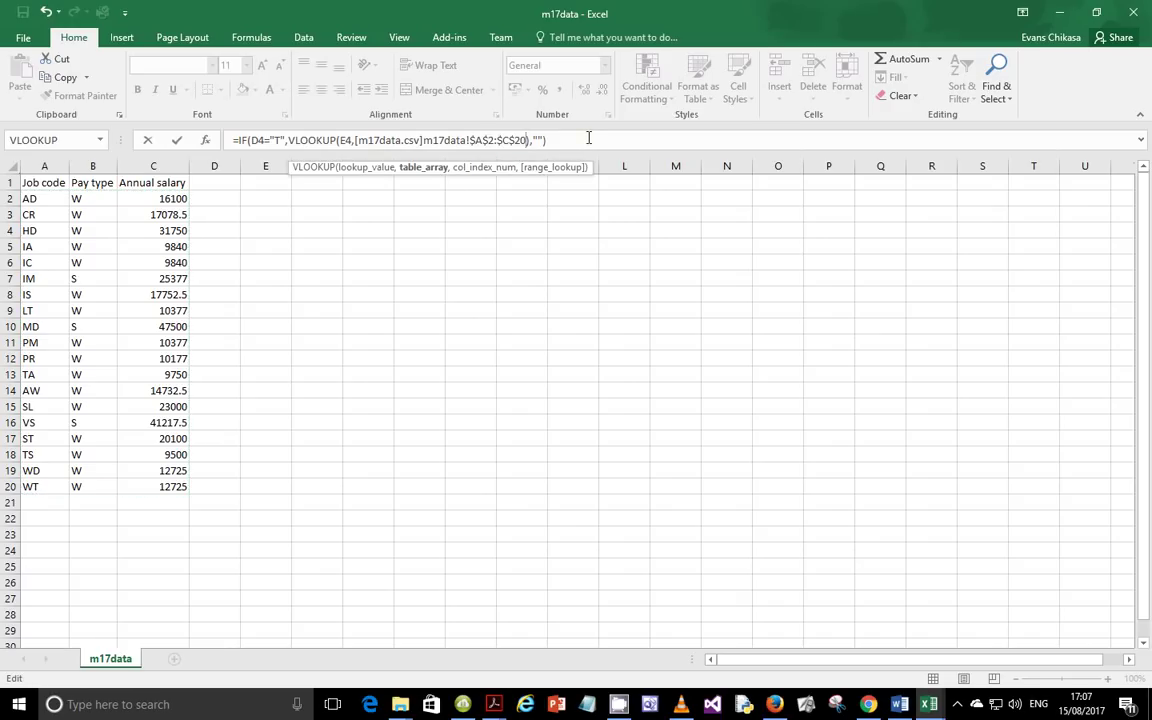
# Step: Set the nested VLOOKUP's column index to 3 and its range lookup to False
pyautogui.write(',')
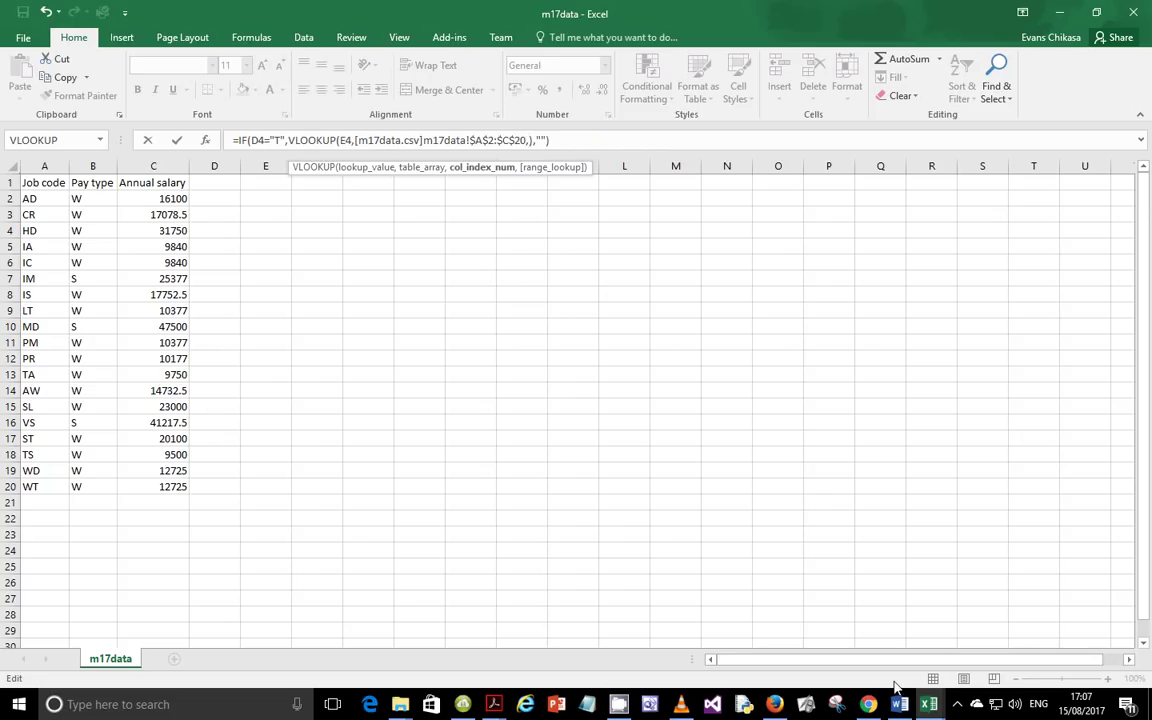
pyautogui.moveTo(935, 708)
pyautogui.write('3,')
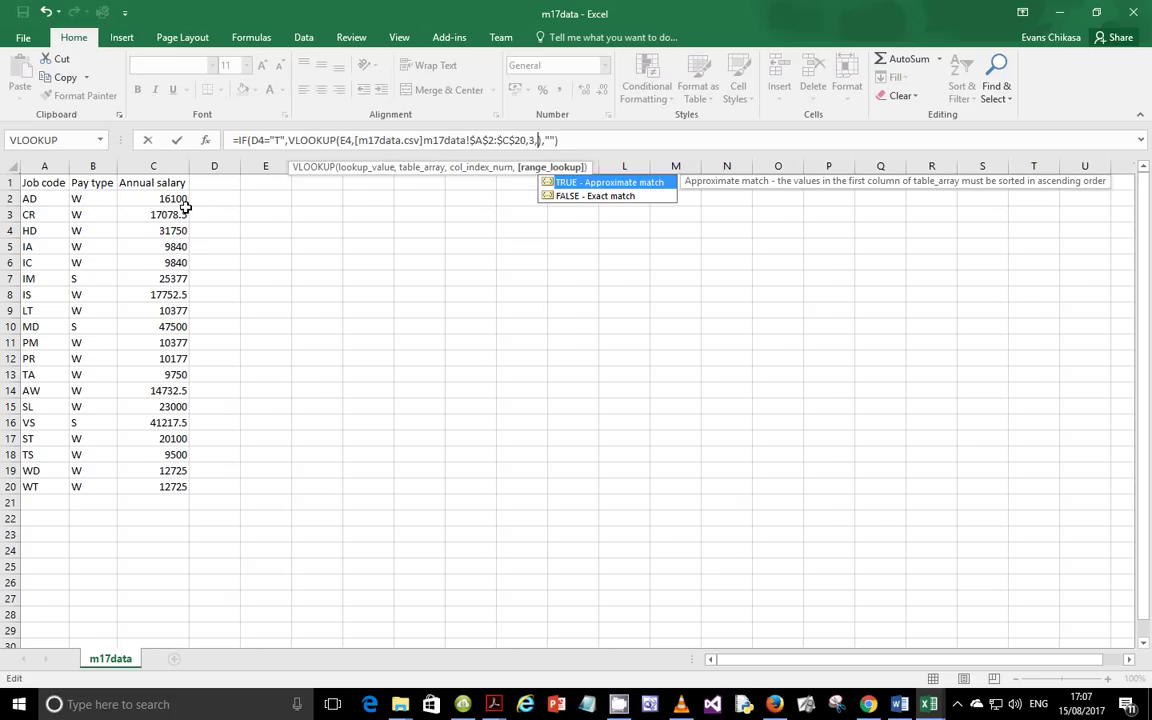
pyautogui.write('False)')
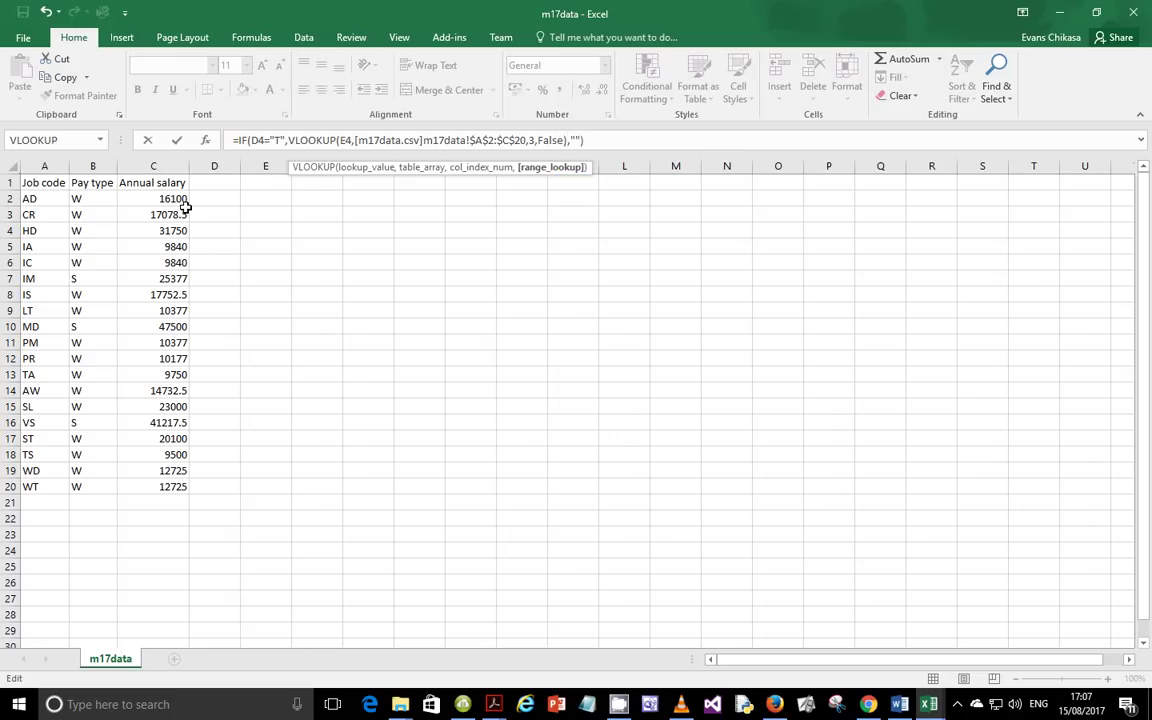
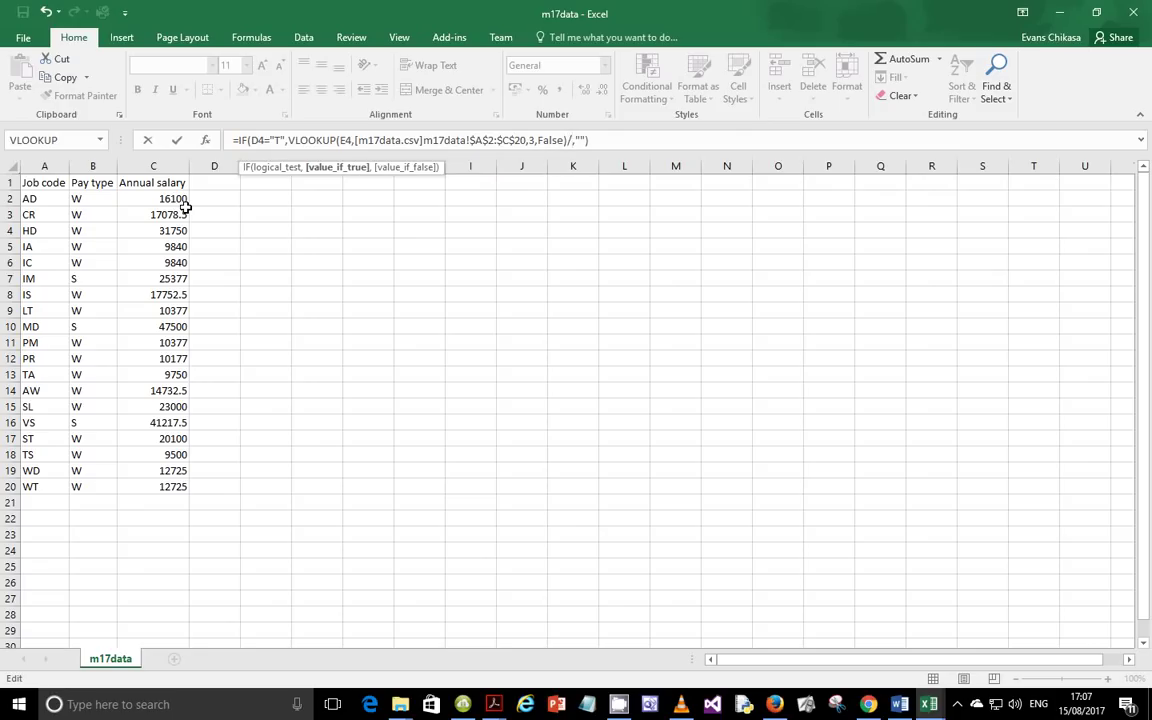
# Step: Check the working weeks per year in the question paper in Acrobat Reader, and divide F4's VLOOKUP result by 50
pyautogui.click(493, 704)
pyautogui.click(452, 630)
pyautogui.scroll(6, 500, 340)
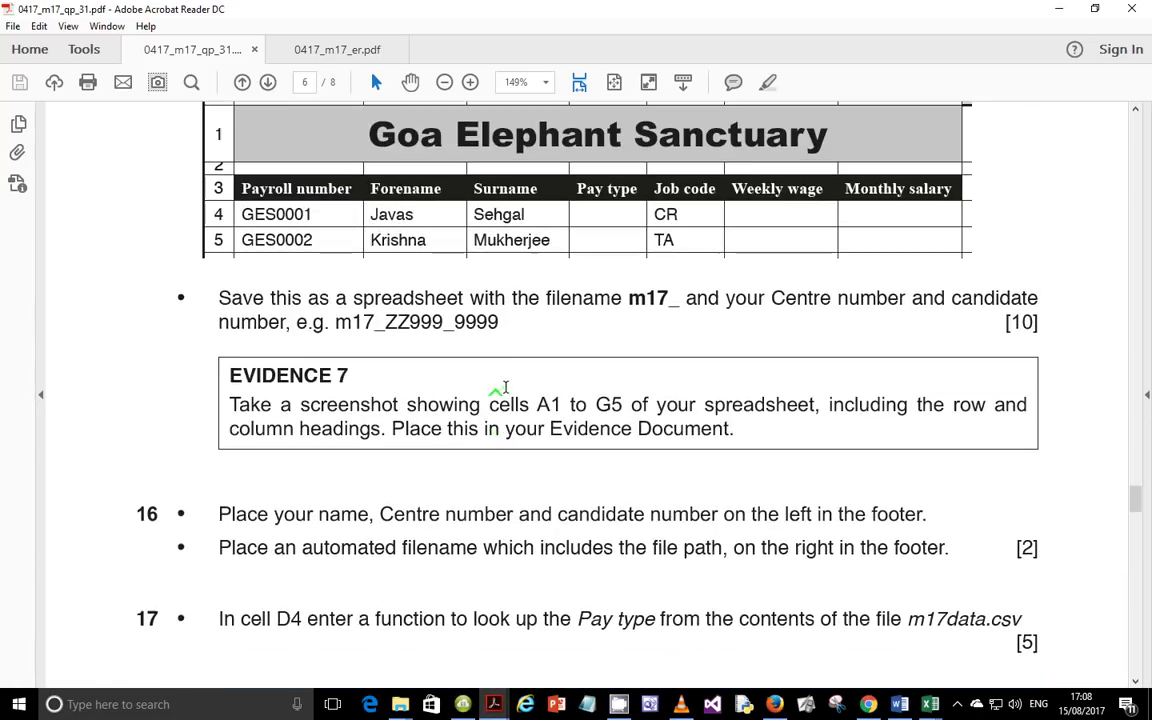
pyautogui.moveTo(474, 203); pyautogui.dragTo(439, 170)
pyautogui.click(447, 178)
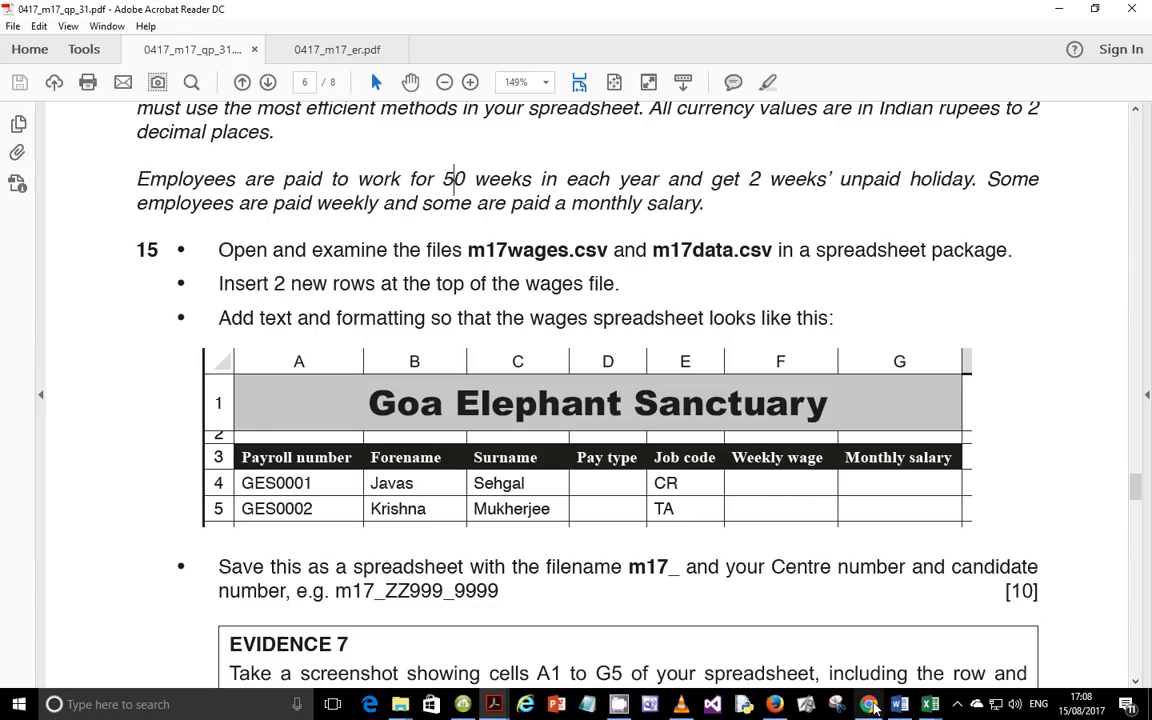
pyautogui.moveTo(872, 704)
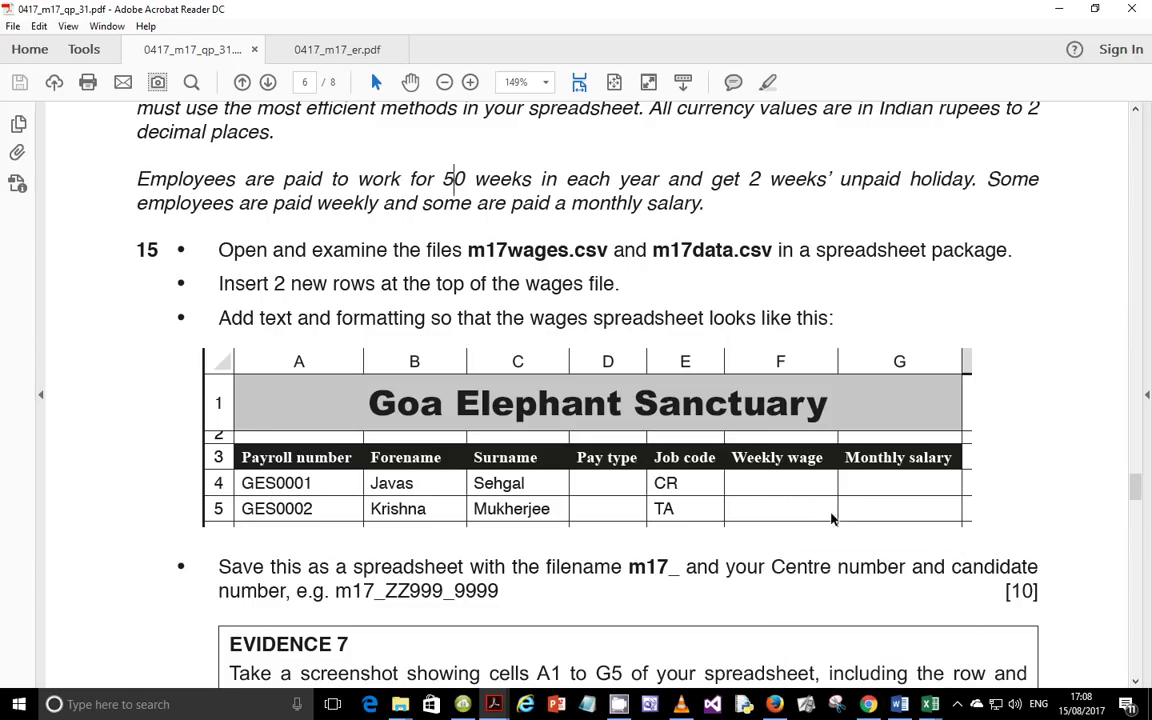
pyautogui.click(928, 705)
pyautogui.click(849, 553)
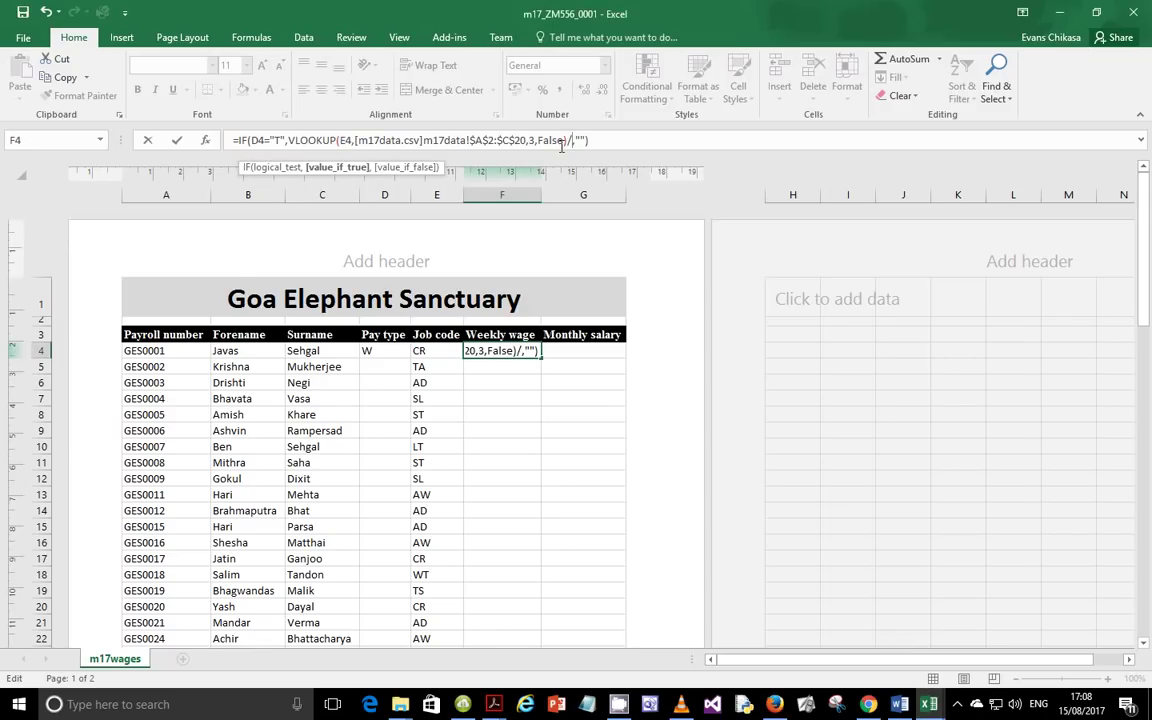
pyautogui.write('50')
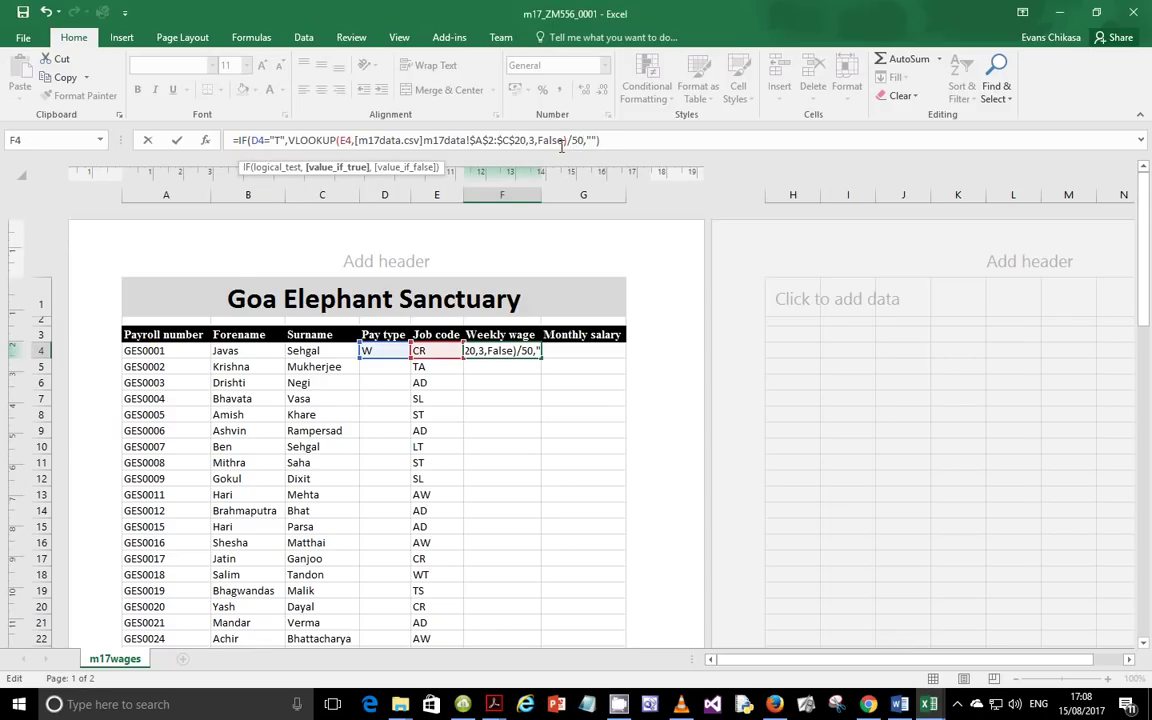
pyautogui.press('Return')
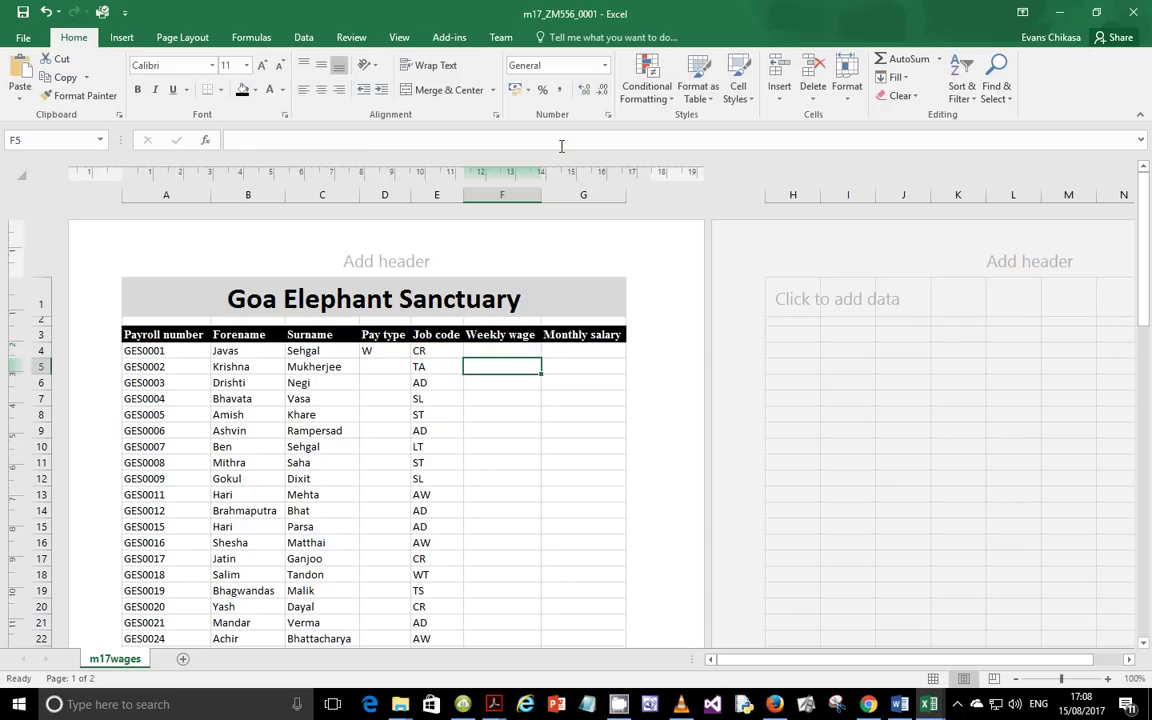
# Step: Change the logical test in F4's IF formula to D4="W"
pyautogui.click(497, 349)
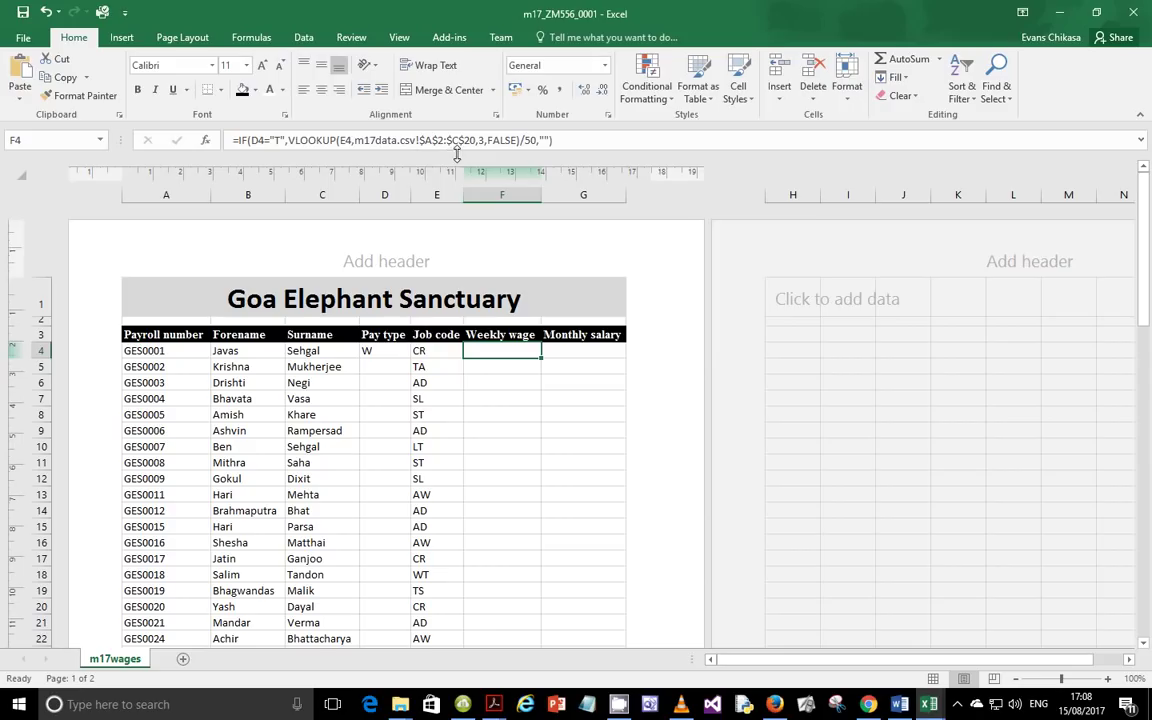
pyautogui.click(281, 139)
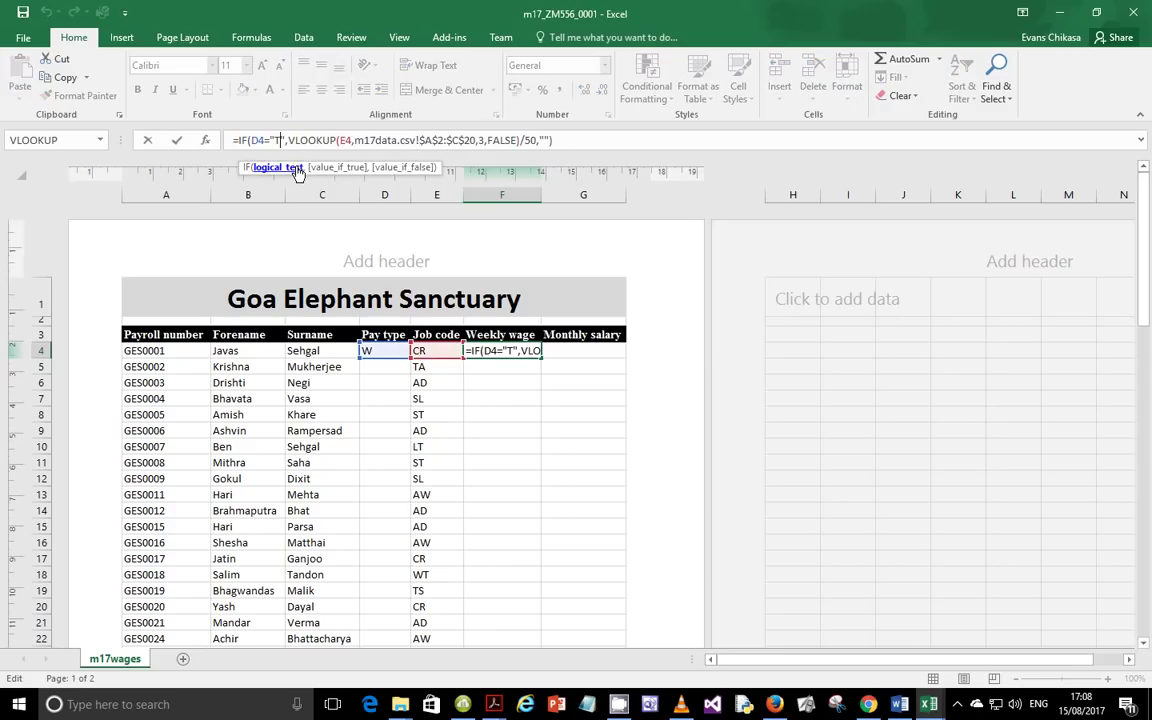
pyautogui.press('BackSpace')
pyautogui.write('W')
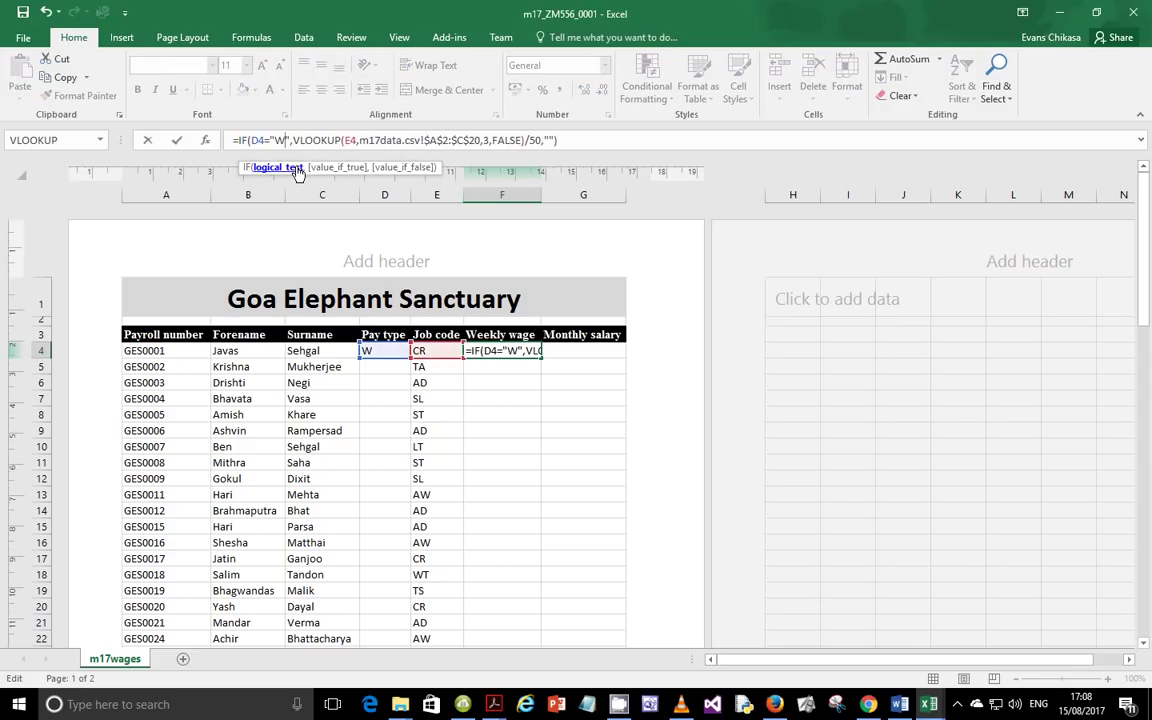
pyautogui.press('Return')
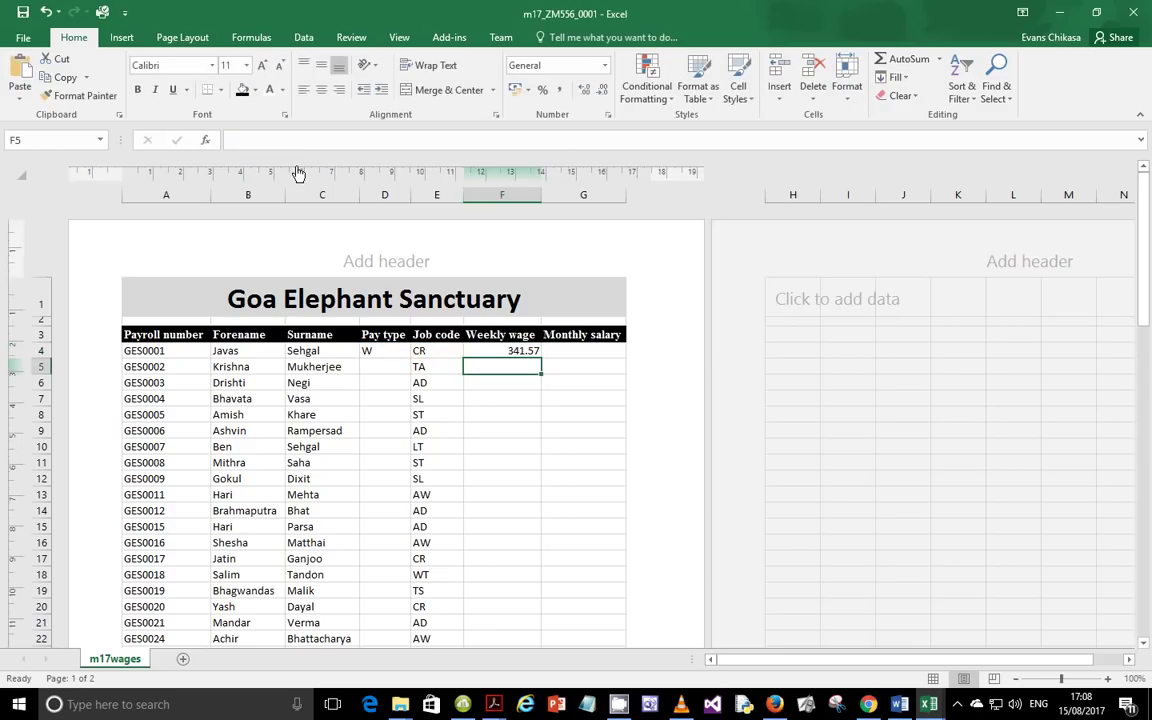
# Step: Clear the whole IF formula from F4 and start a VLOOKUP there with job code cell E4 as its lookup value
pyautogui.click(510, 350)
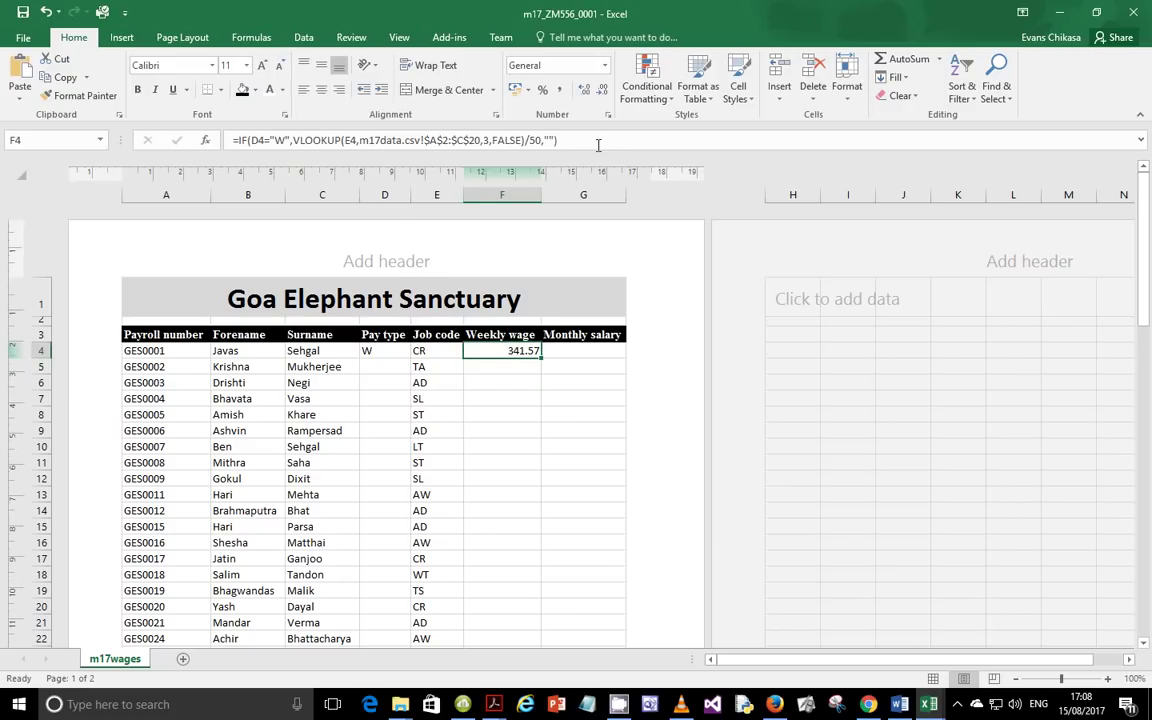
pyautogui.moveTo(557, 140); pyautogui.dragTo(233, 140)
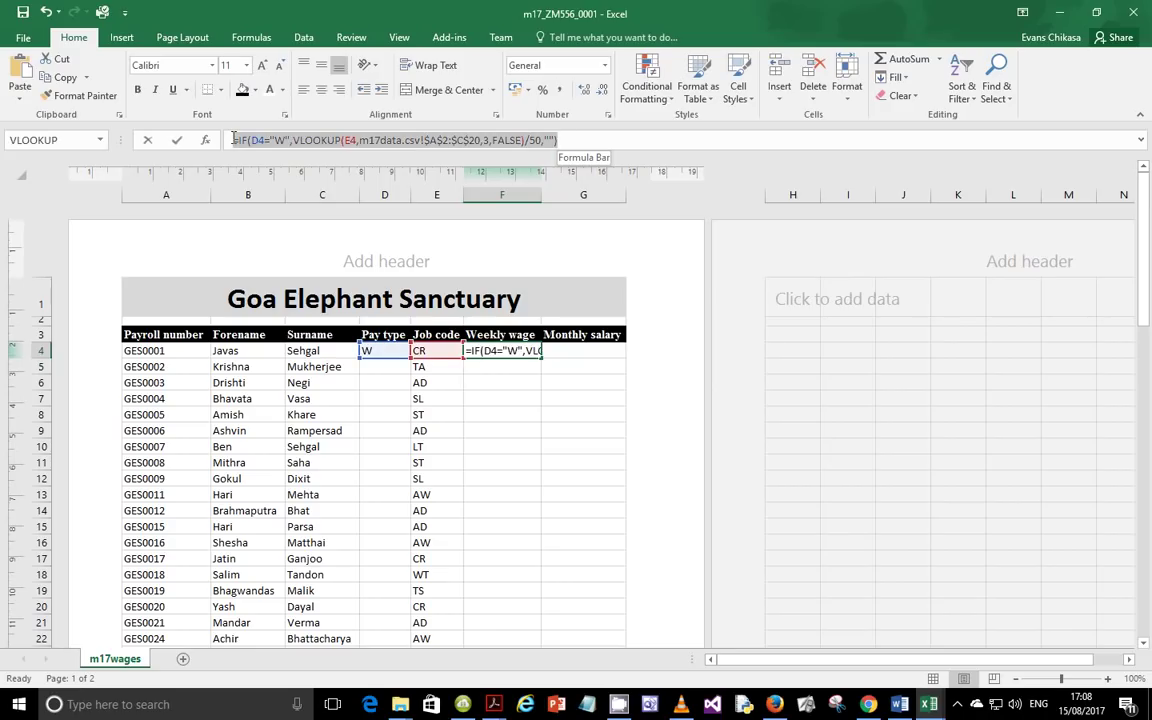
pyautogui.press('Delete')
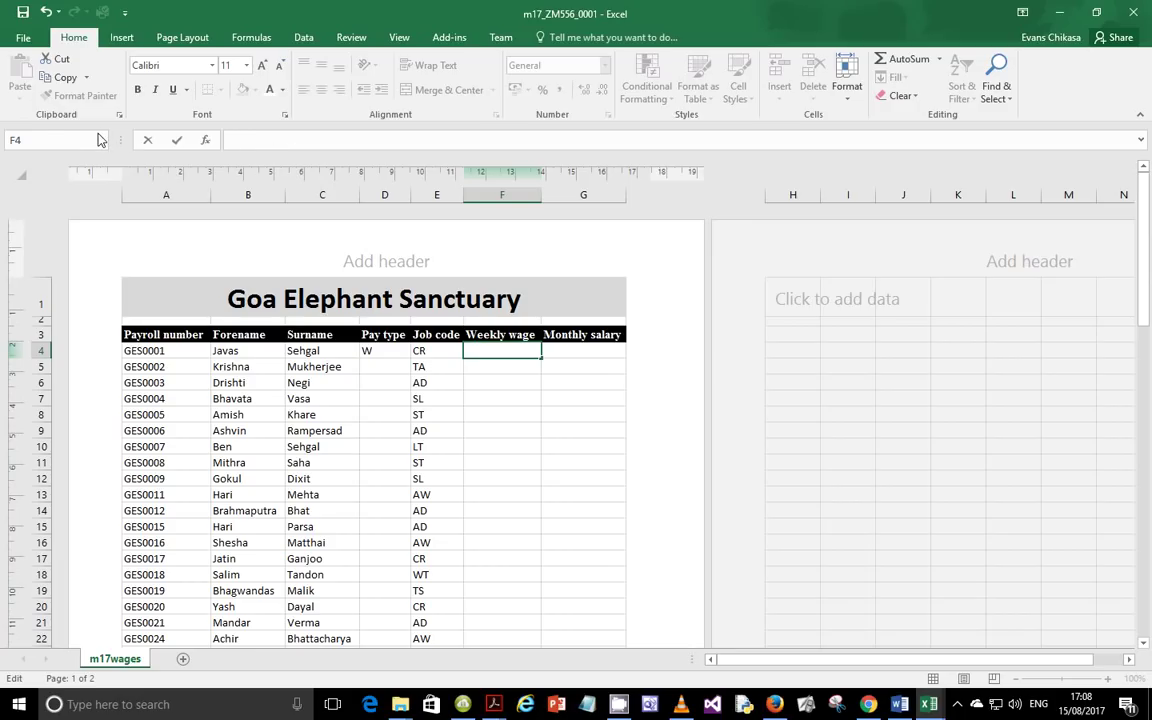
pyautogui.write('=')
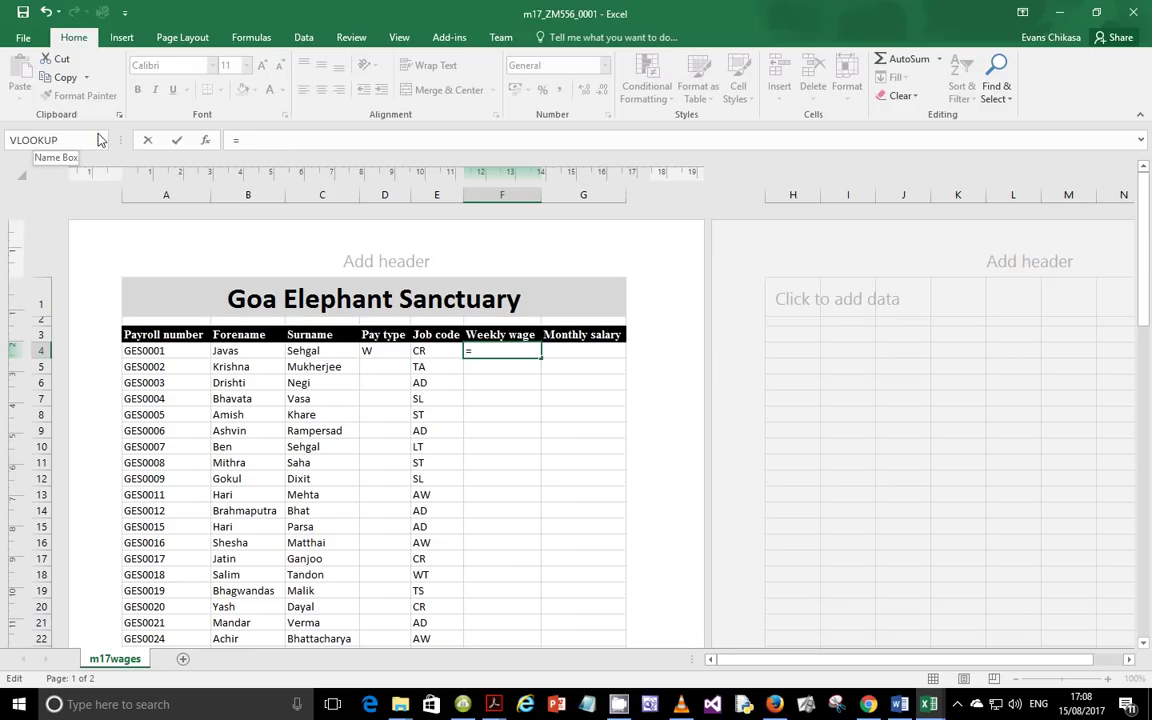
pyautogui.click(45, 138)
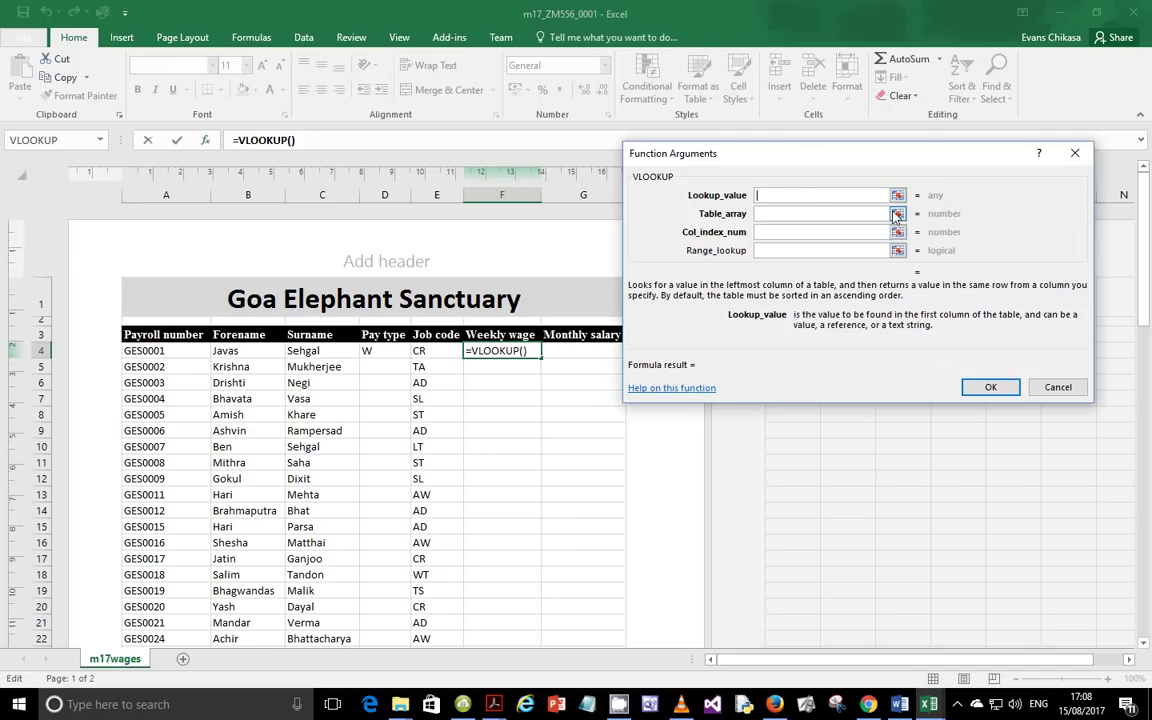
pyautogui.click(430, 350)
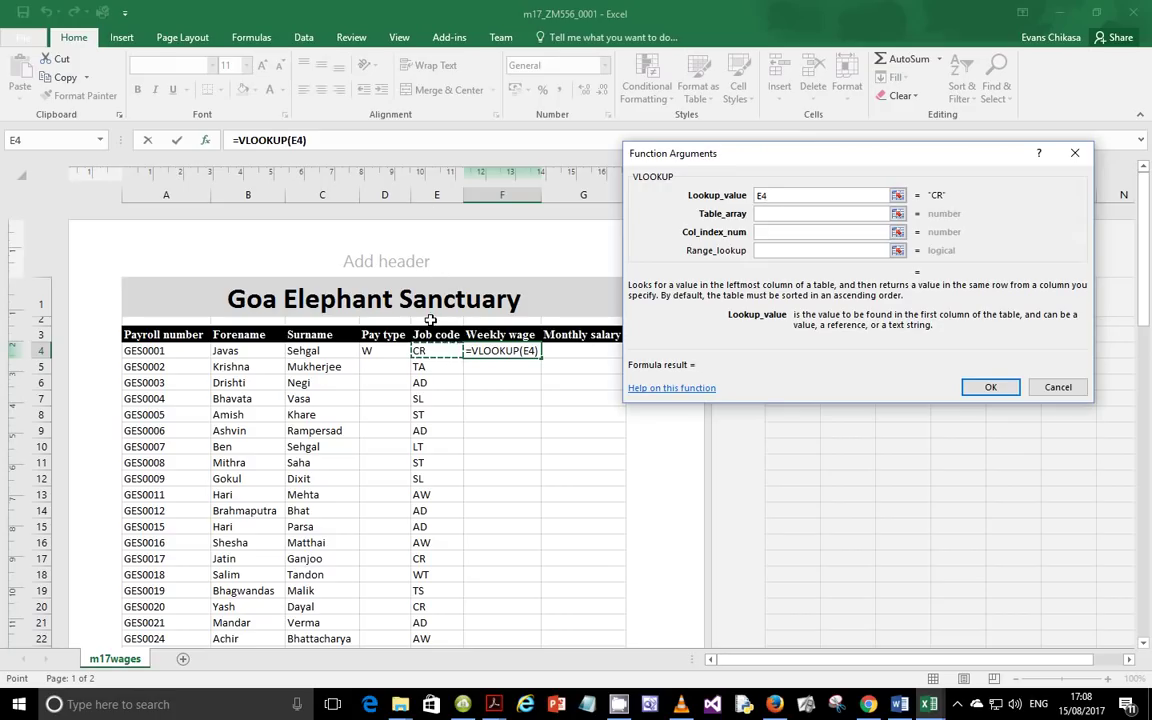
# Step: Set the VLOOKUP's table array argument to $A$2:$C$20 in the m17data workbook
pyautogui.click(898, 215)
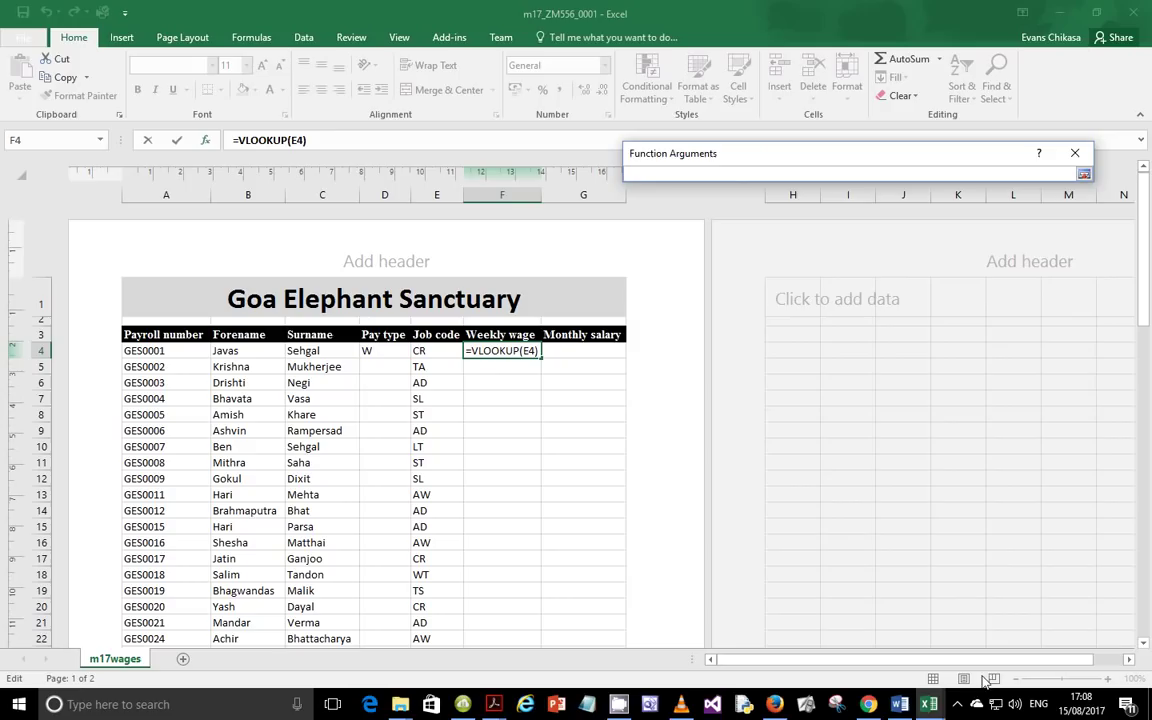
pyautogui.moveTo(932, 706)
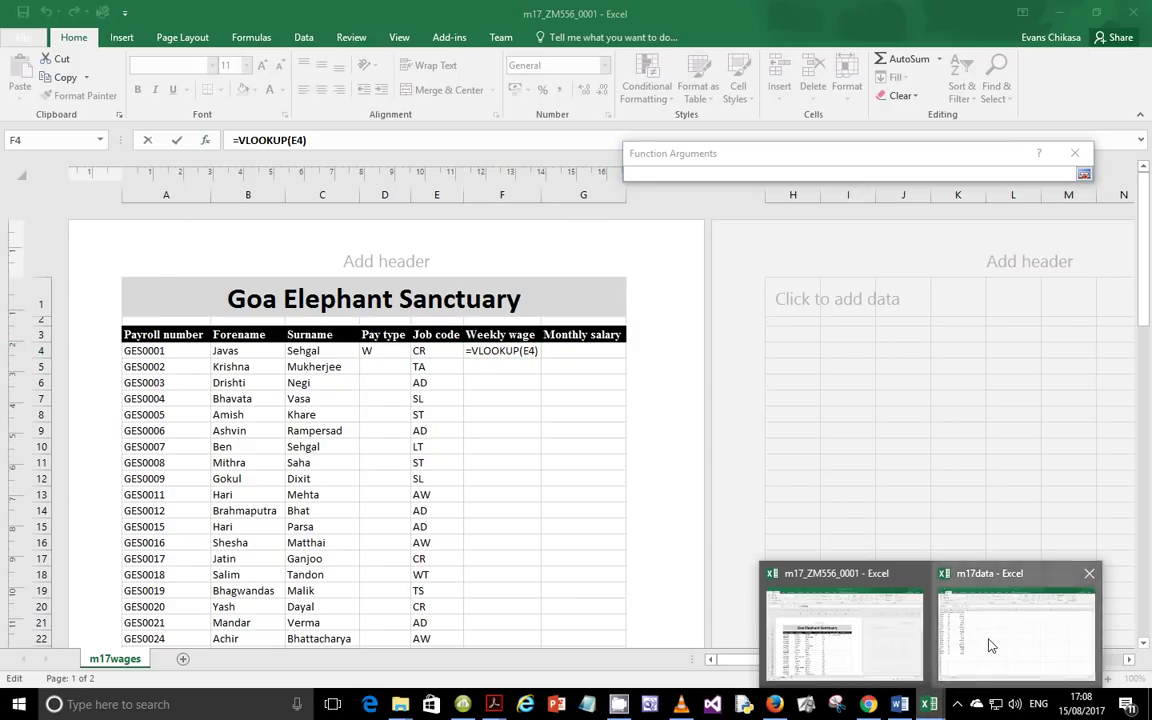
pyautogui.click(890, 582)
pyautogui.moveTo(30, 198); pyautogui.dragTo(170, 485)
pyautogui.click(1083, 174)
# Step: Complete F4's VLOOKUP with column index number 3 and range lookup False, and confirm the function arguments
pyautogui.click(790, 232)
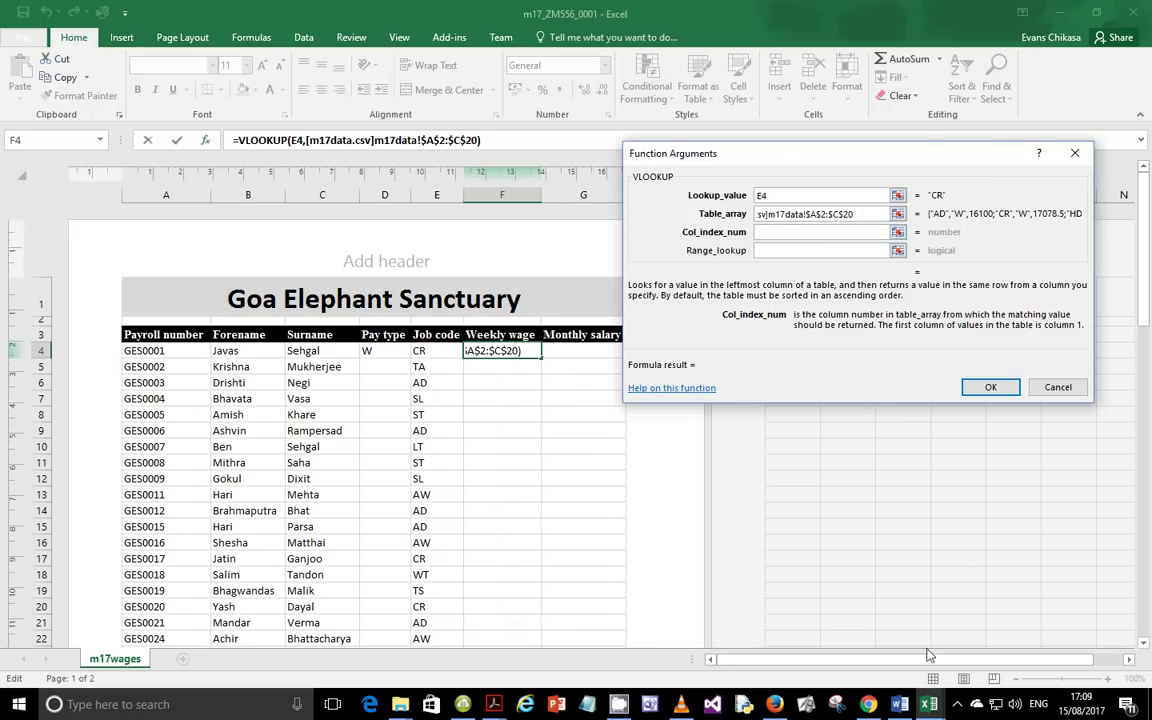
pyautogui.moveTo(930, 706)
pyautogui.click(880, 580)
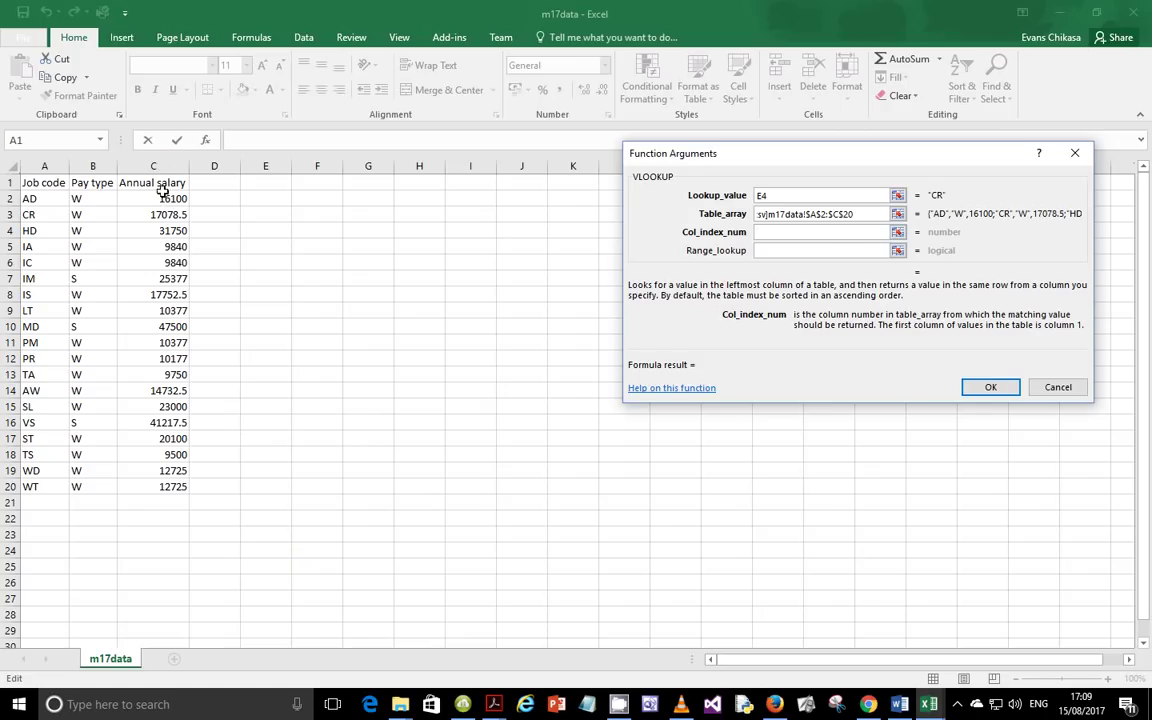
pyautogui.write('3')
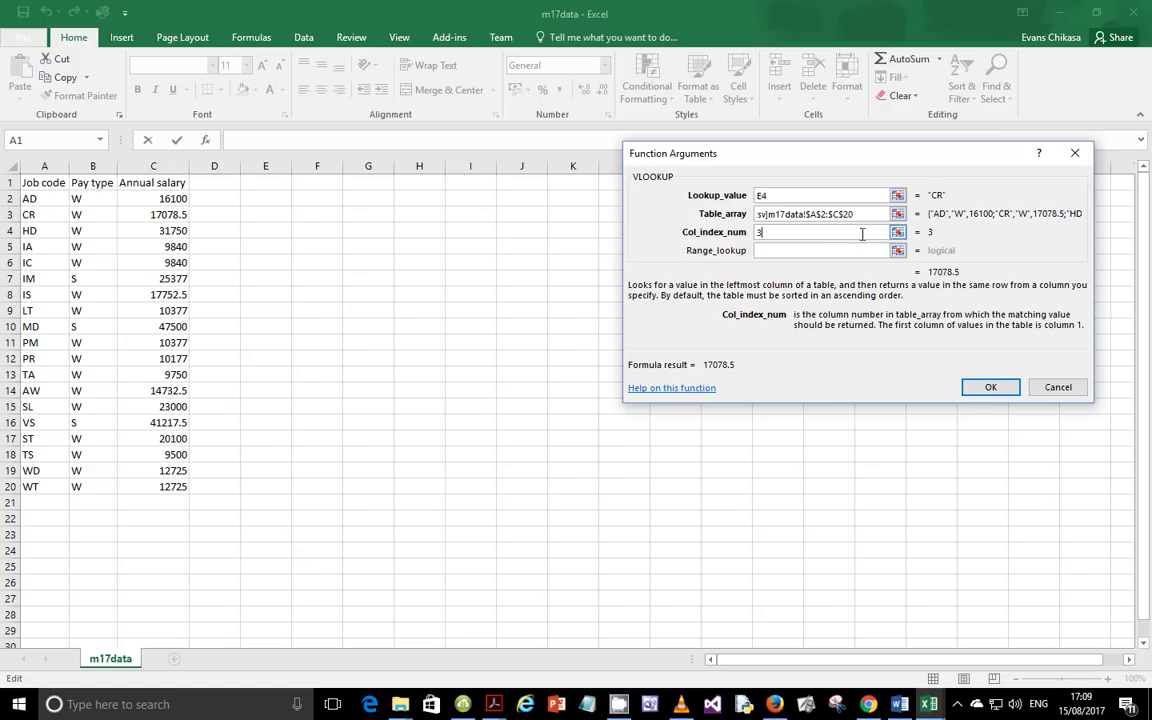
pyautogui.click(816, 250)
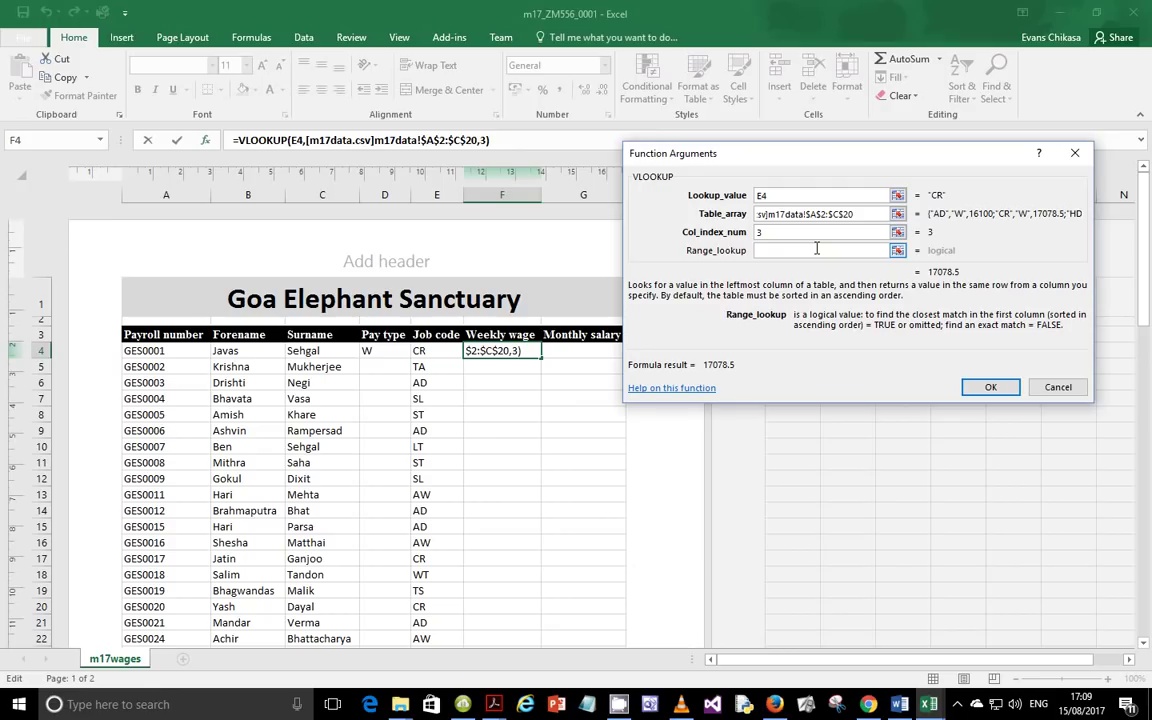
pyautogui.write('False')
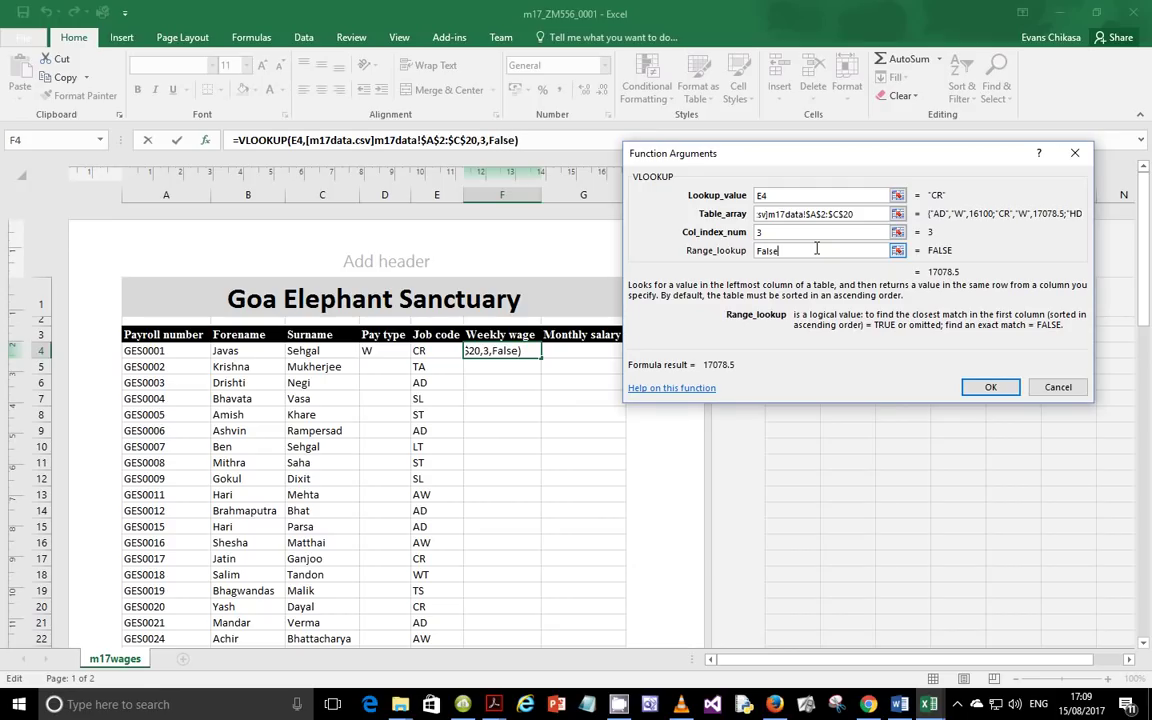
pyautogui.click(990, 389)
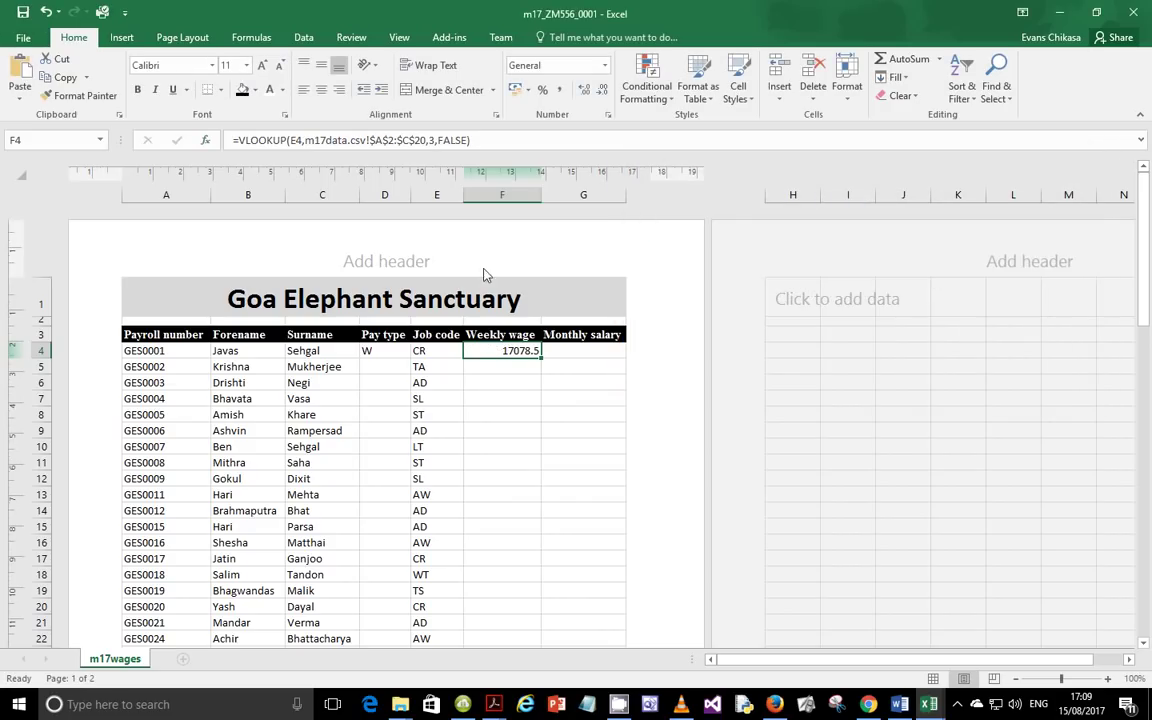
# Step: Divide the VLOOKUP result in F4 by 50
pyautogui.click(491, 139)
pyautogui.write('/50')
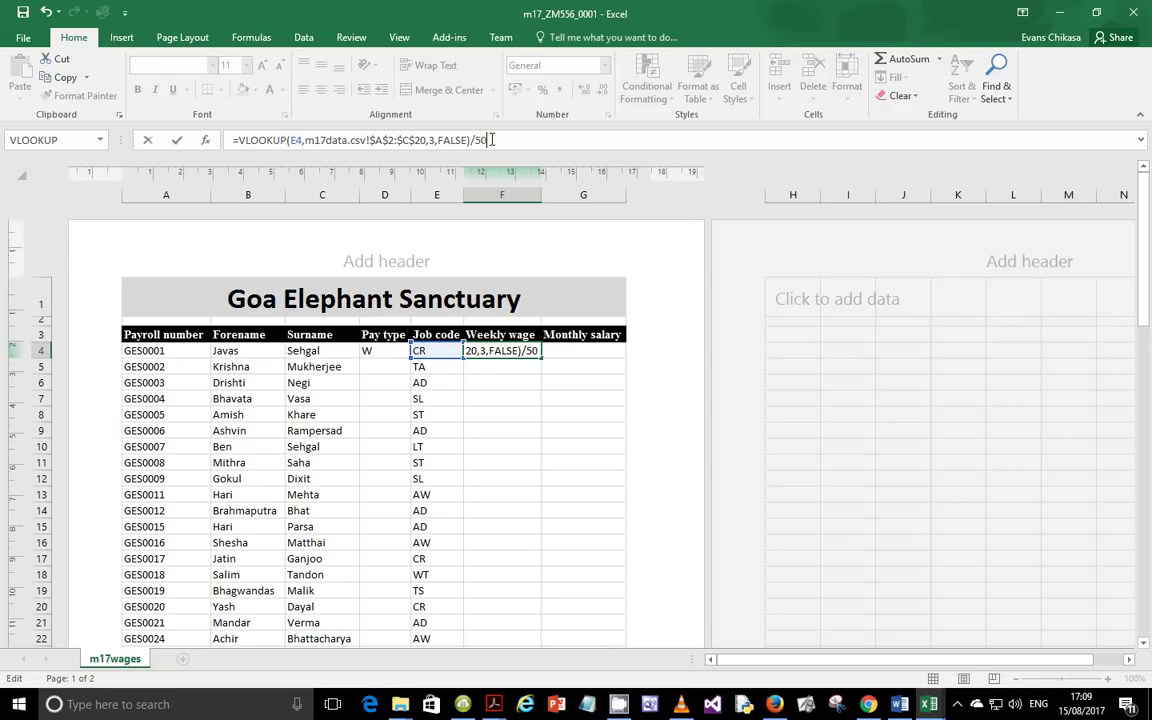
pyautogui.press('Return')
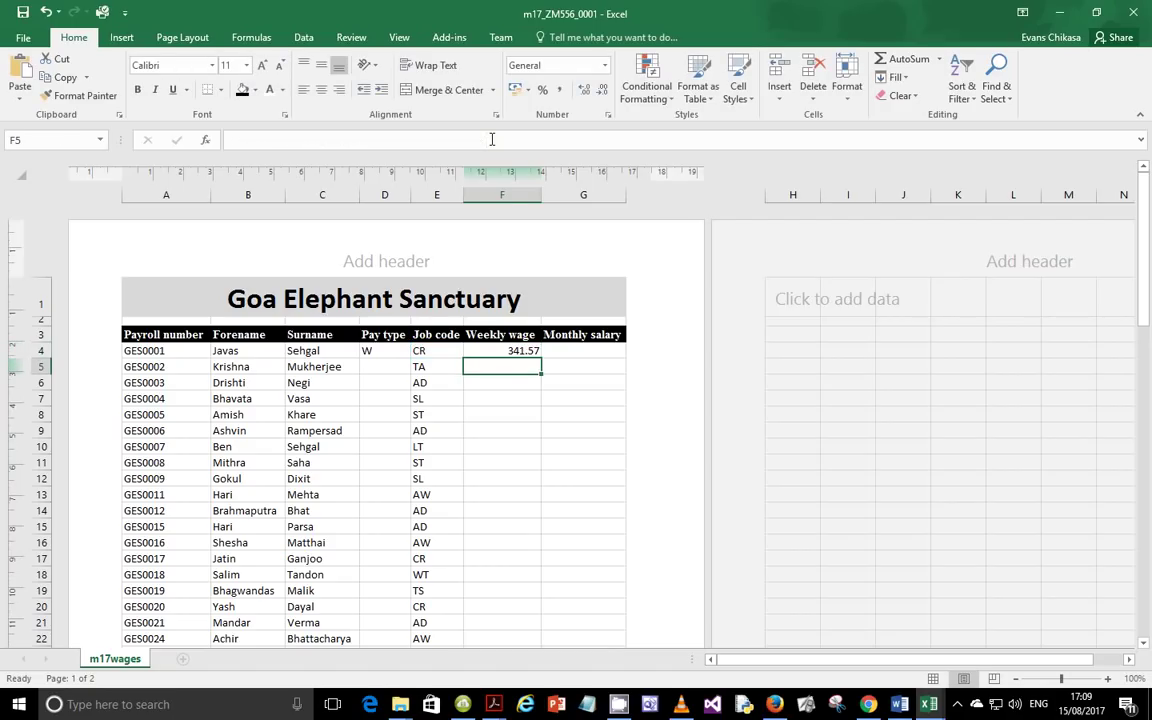
# Step: Wrap F4's formula in an IF that tests D4="W", returns the VLOOKUP divided by 50 when true, and "" when false
pyautogui.click(490, 349)
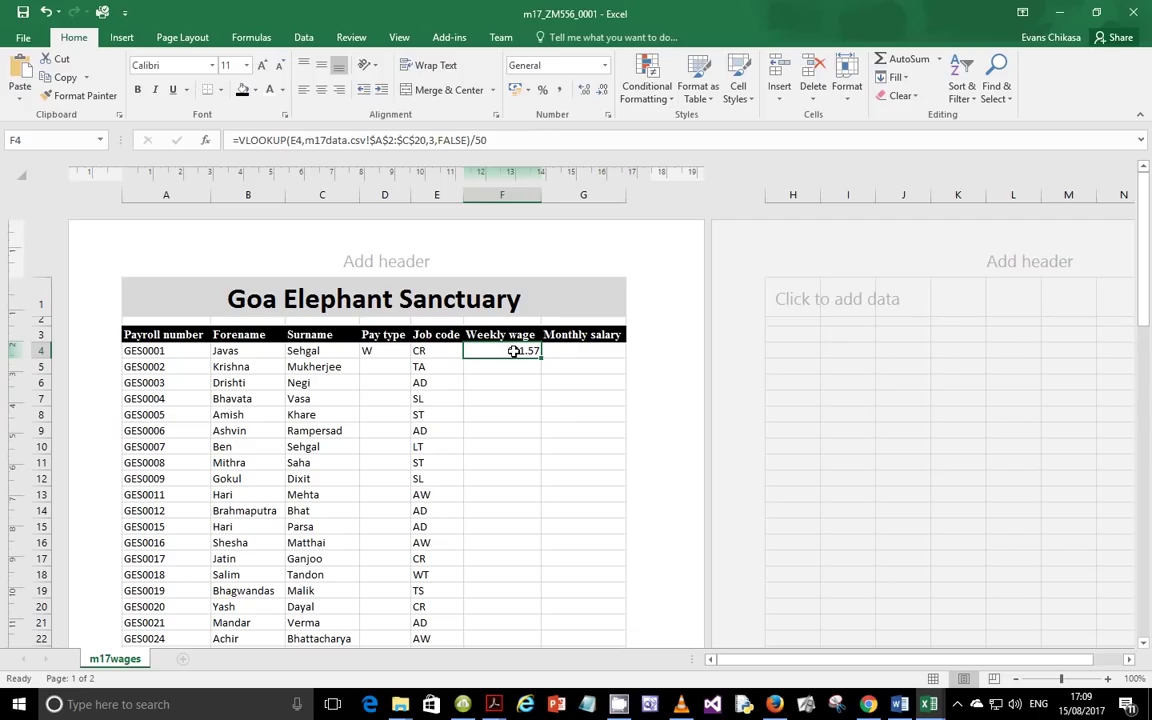
pyautogui.click(241, 144)
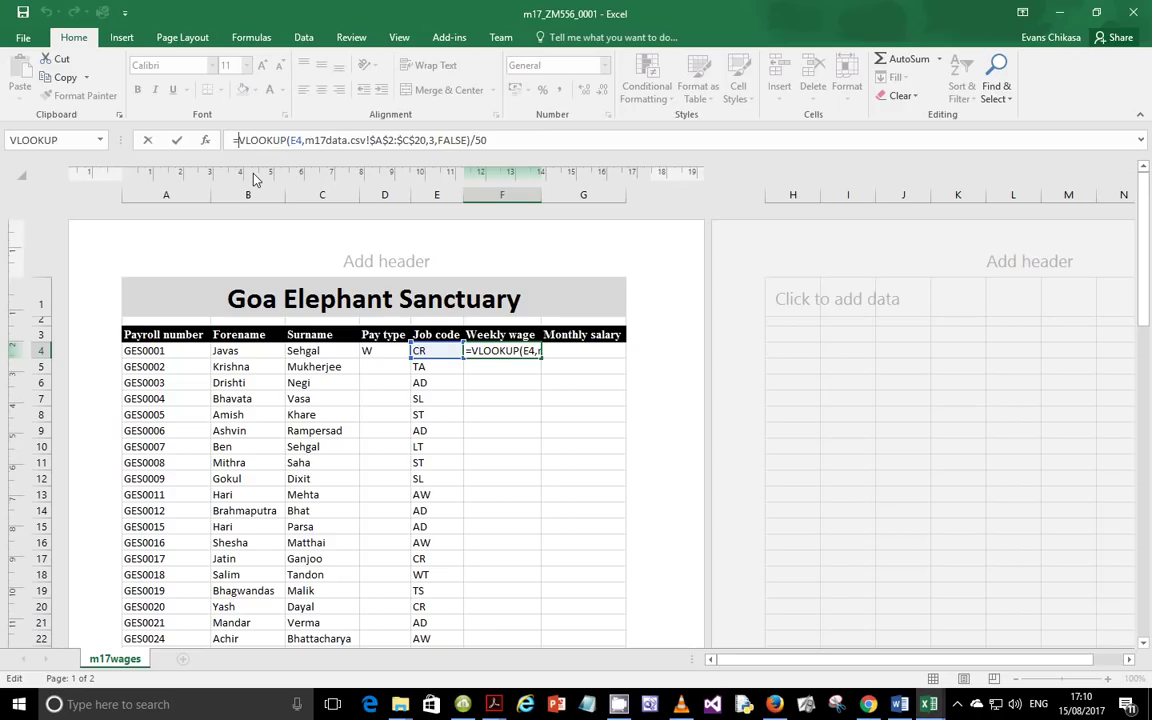
pyautogui.write('If')
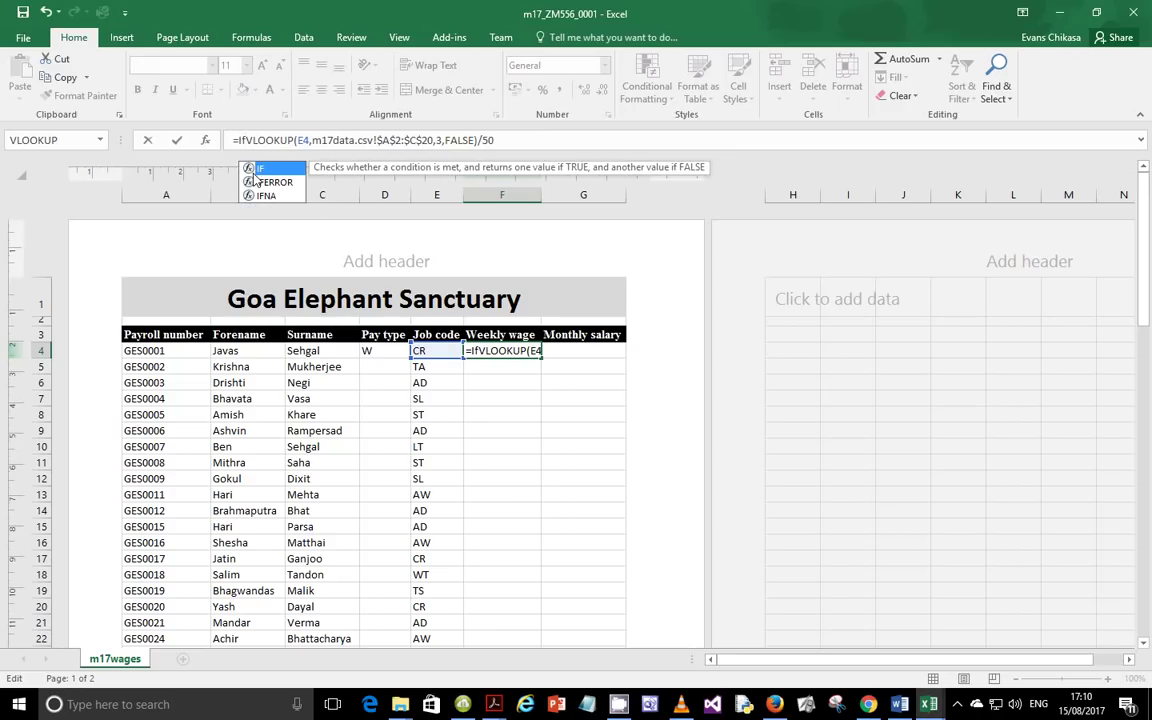
pyautogui.write('(')
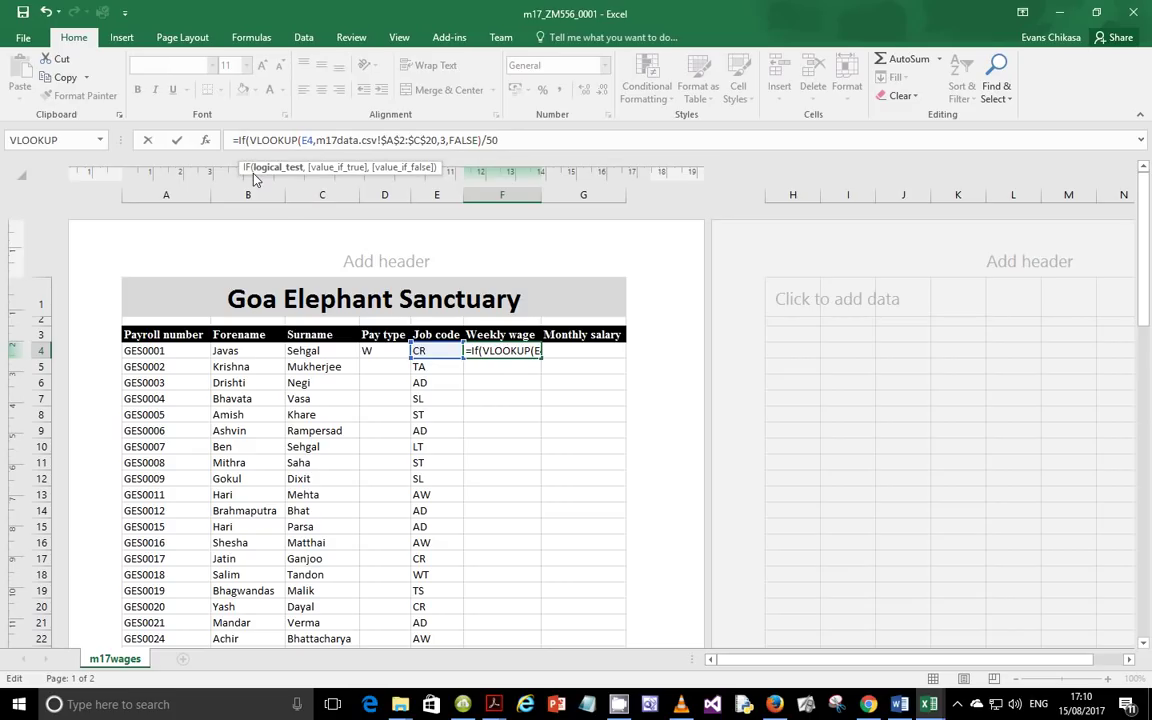
pyautogui.click(371, 353)
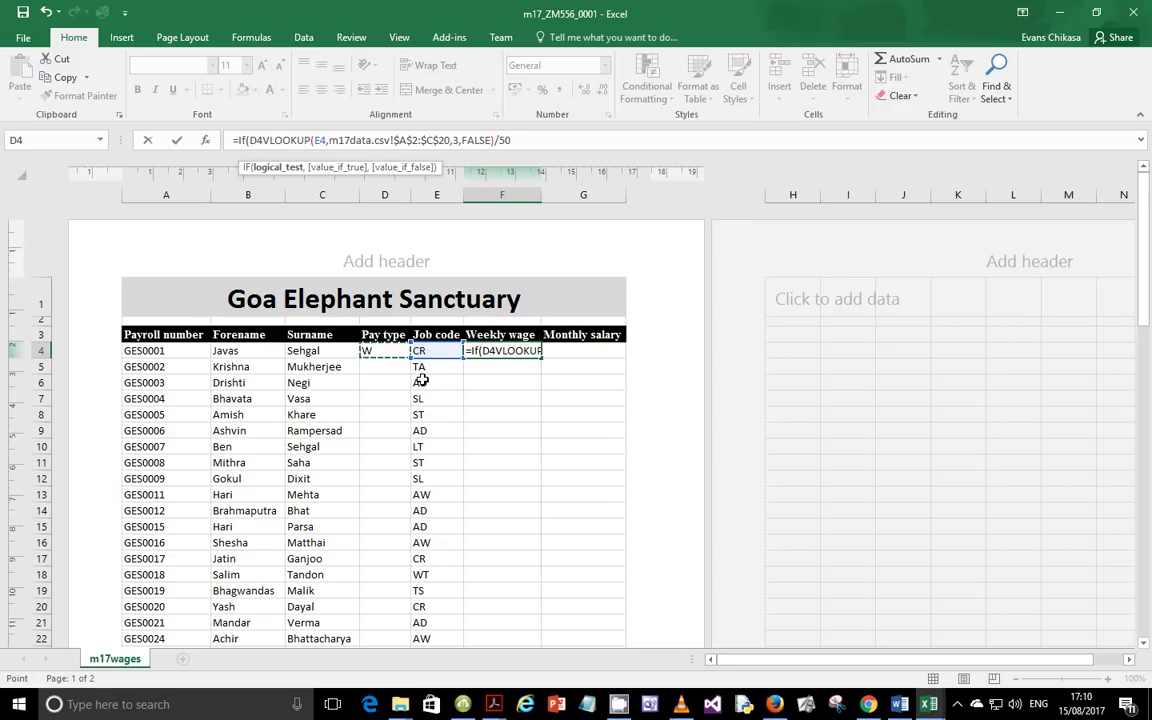
pyautogui.write('="W"')
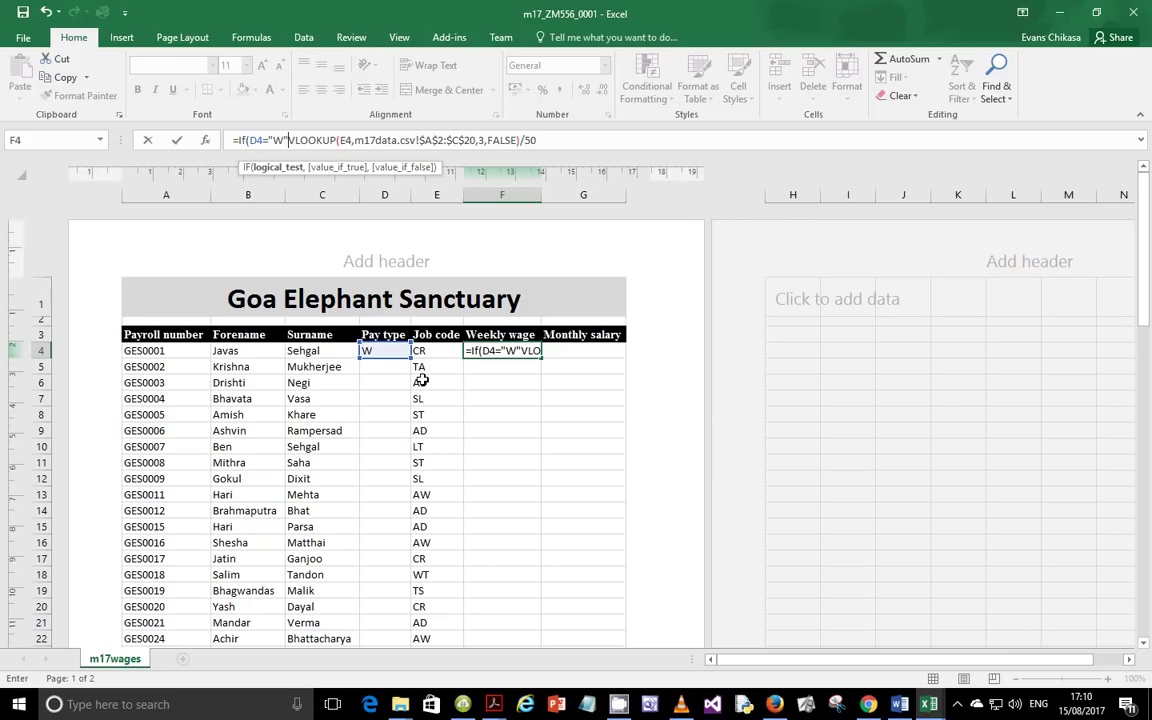
pyautogui.write(',')
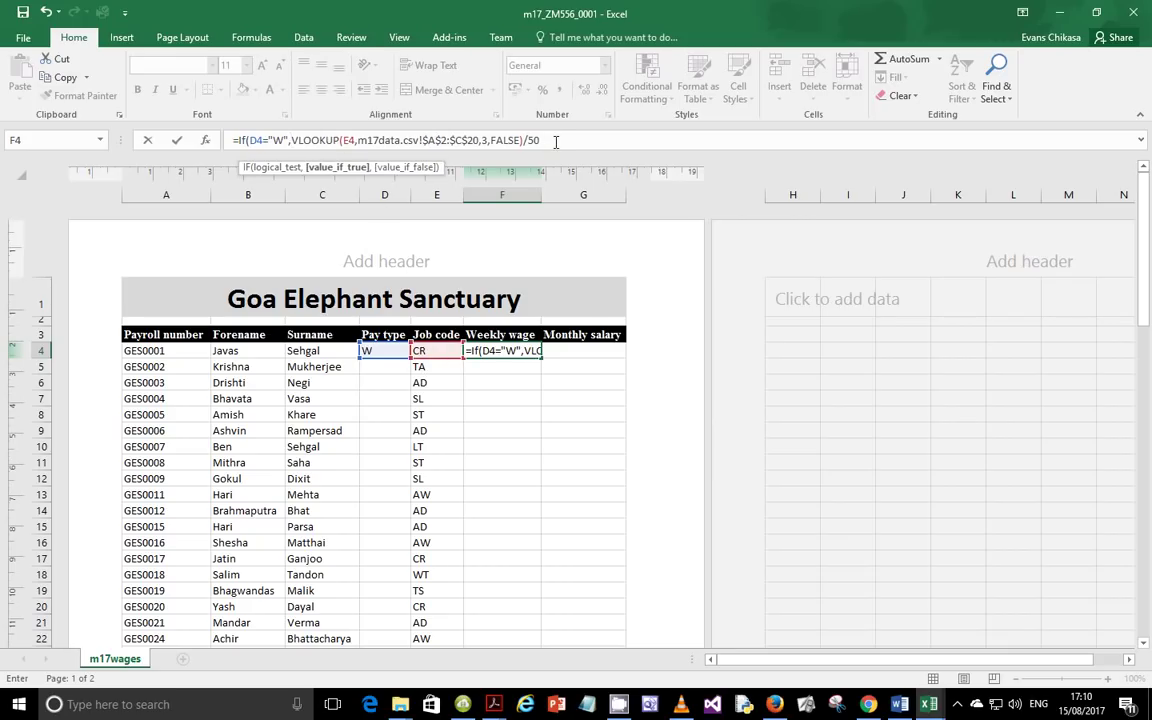
pyautogui.write(',')
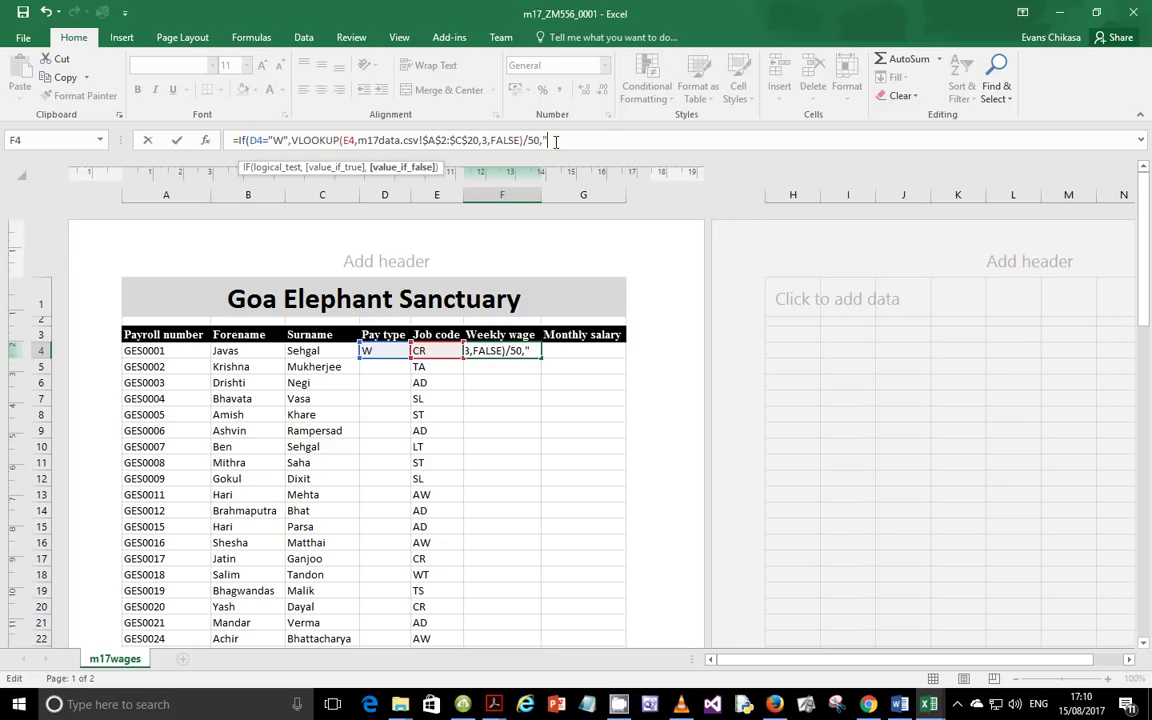
pyautogui.write('"")')
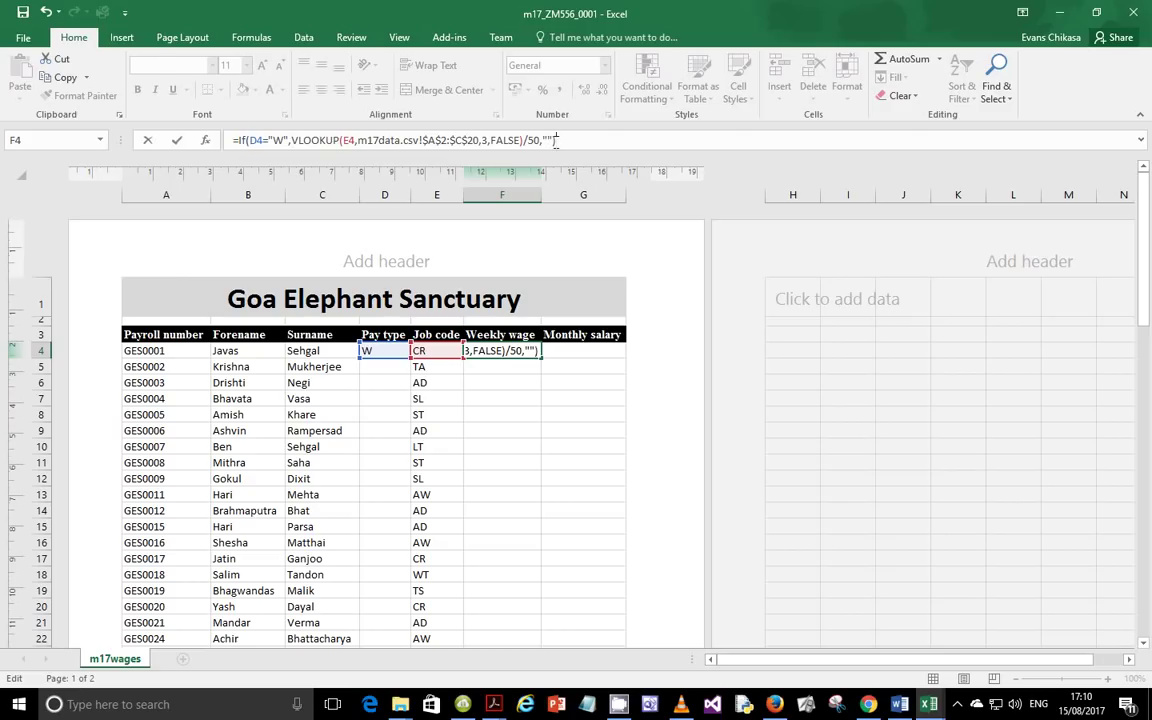
pyautogui.press('Return')
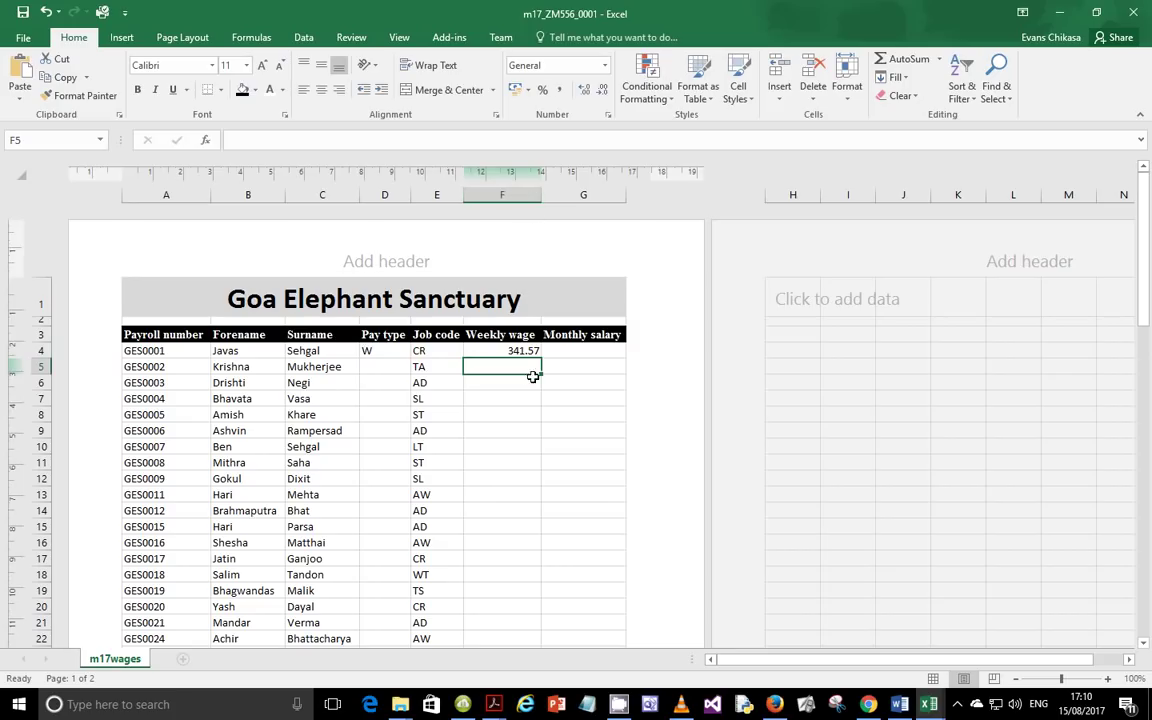
# Step: Test F4's IF formula by changing its condition to D4="T", and restore the condition to D4="W"
pyautogui.click(520, 351)
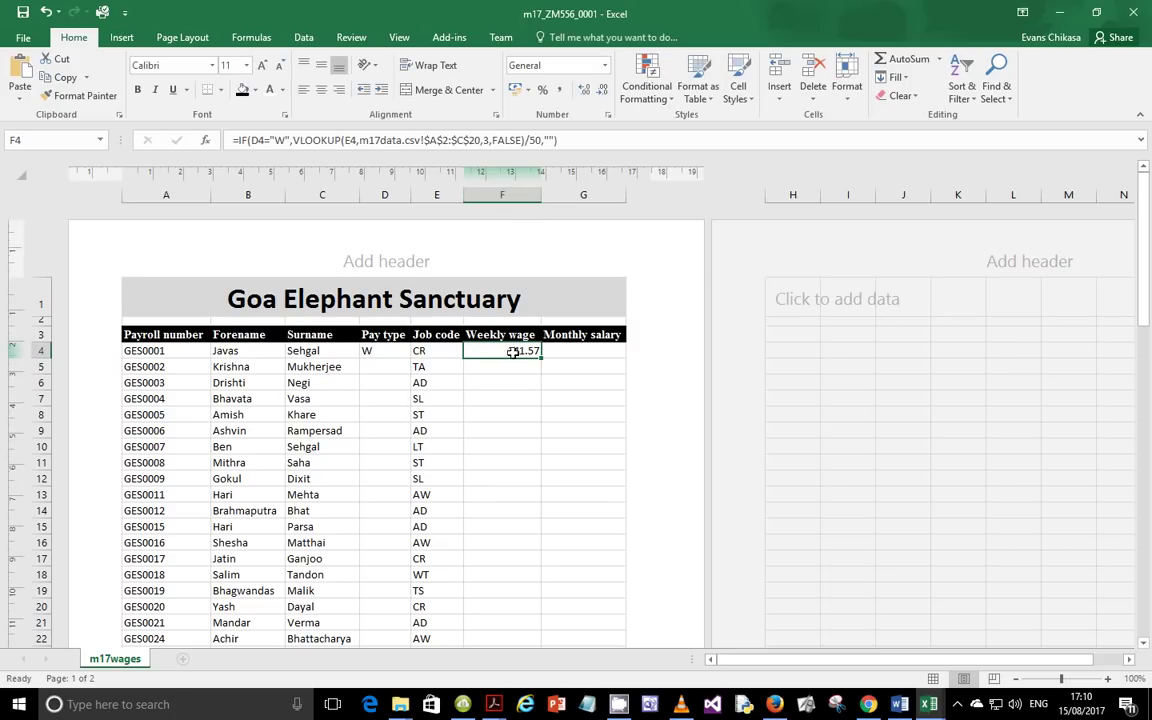
pyautogui.click(285, 140)
pyautogui.press('BackSpace')
pyautogui.write('T')
pyautogui.hotkey('ctrl', 'Return')
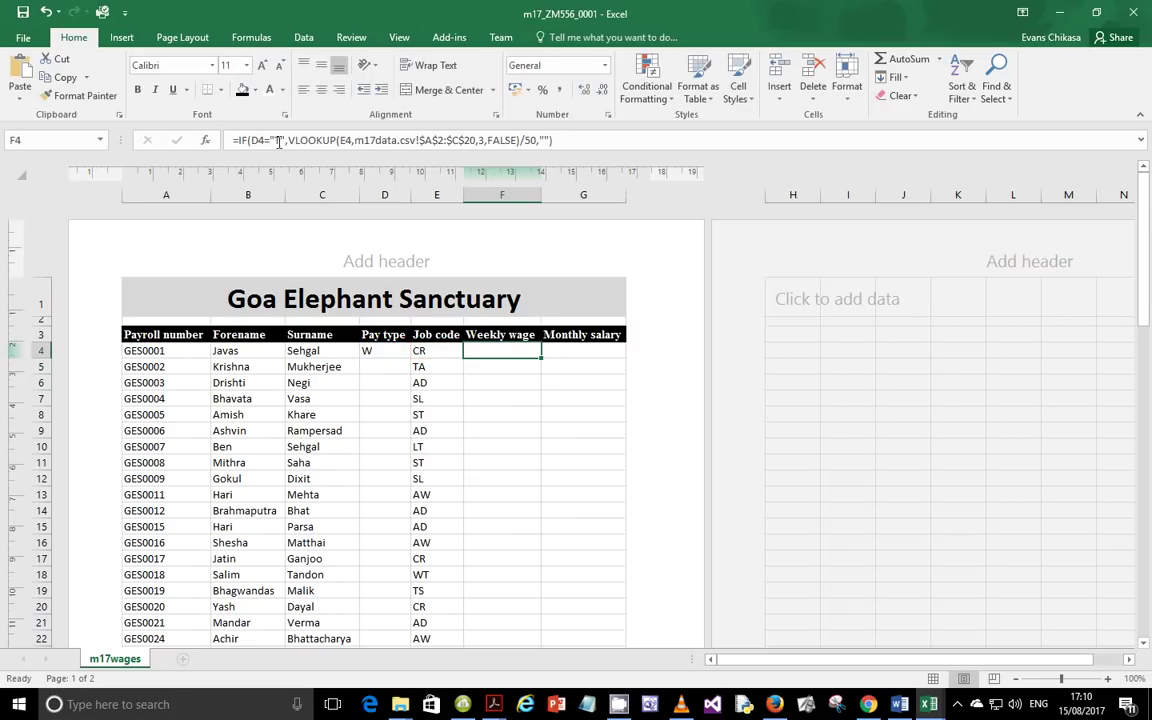
pyautogui.click(278, 140)
pyautogui.press('BackSpace')
pyautogui.write('W')
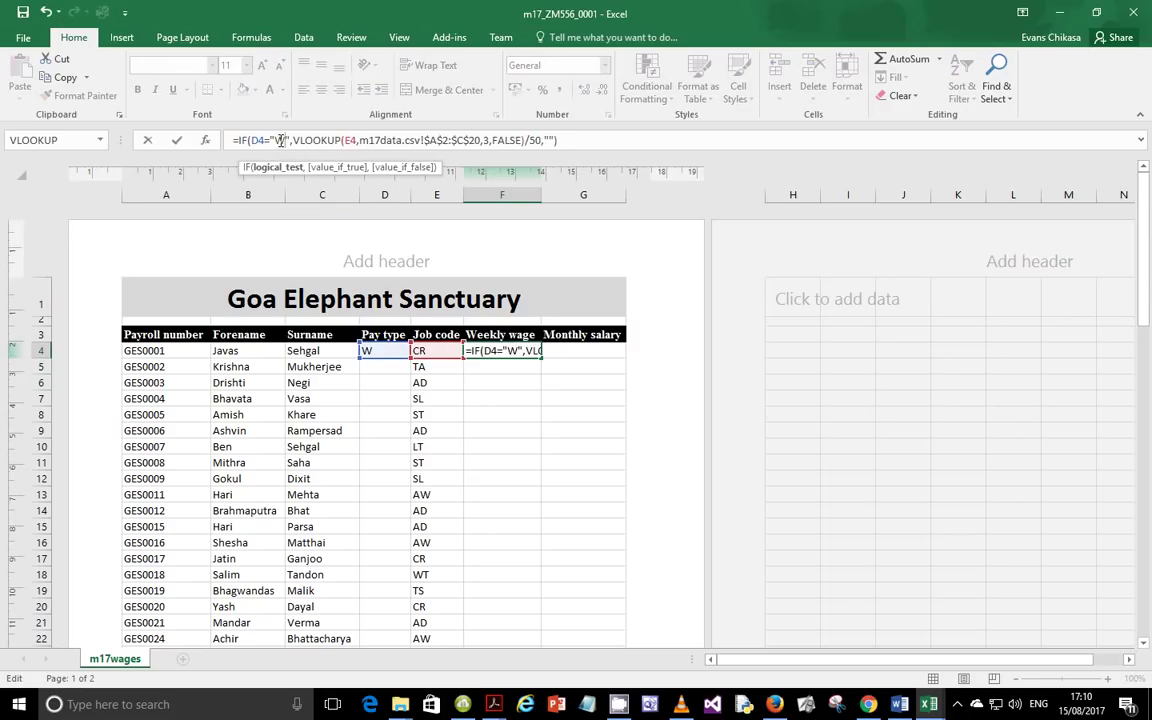
pyautogui.press('Return')
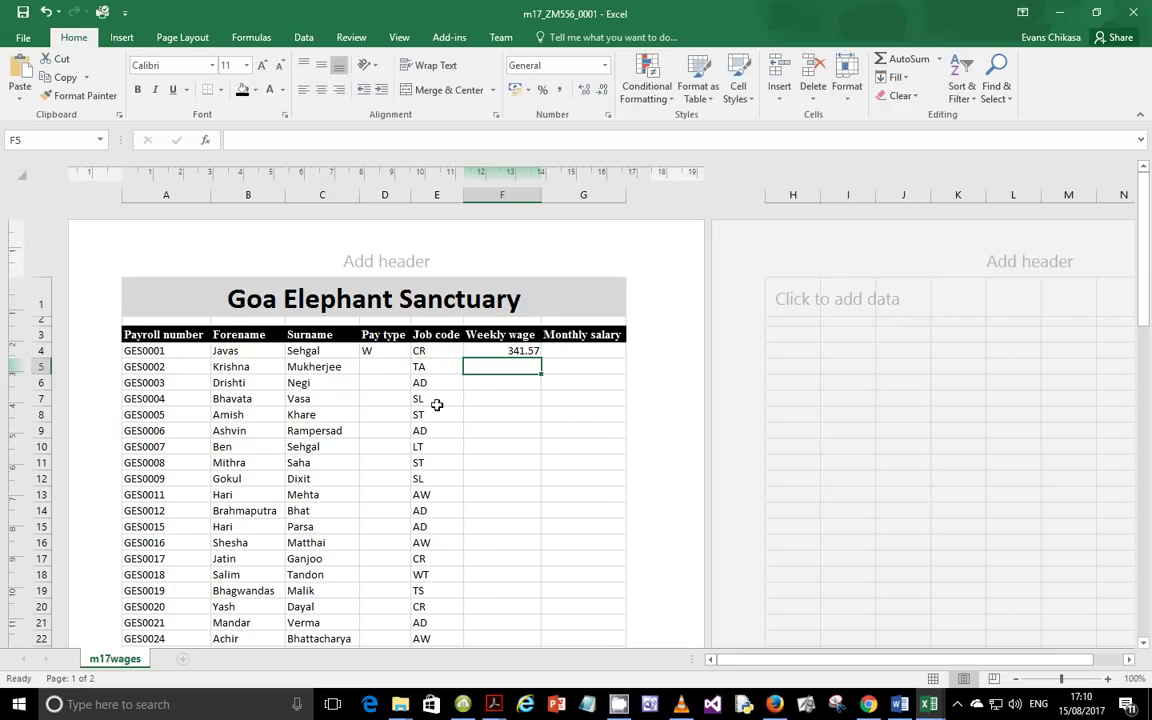
# Step: Check question 19 of the question paper in Acrobat Reader, and copy F4's formula into G4 in the m17_ZM556_0001 workbook in Excel
pyautogui.click(494, 704)
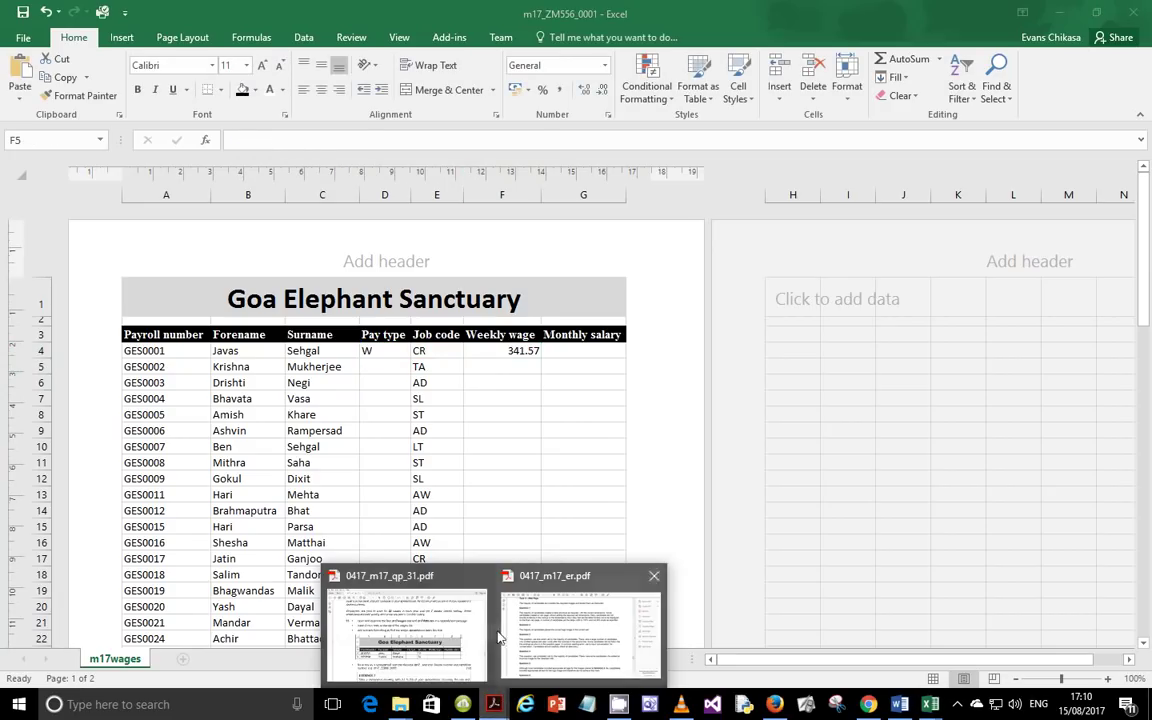
pyautogui.click(442, 608)
pyautogui.scroll(-8, 519, 375)
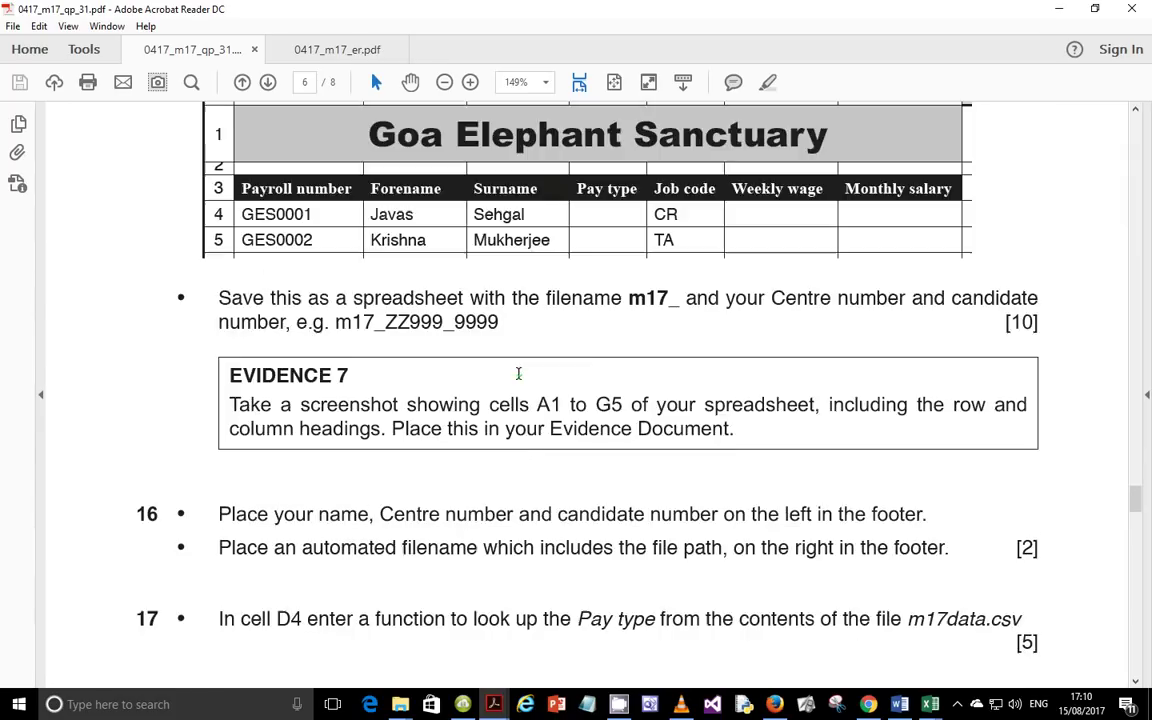
pyautogui.scroll(-3, 519, 375)
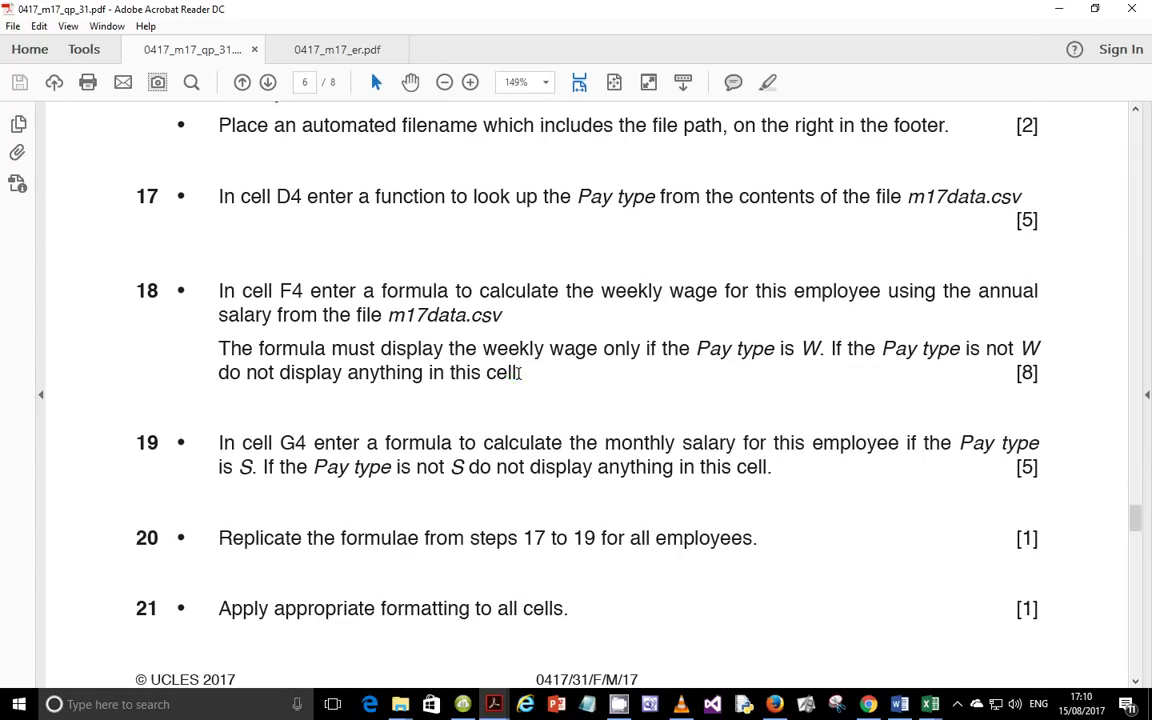
pyautogui.scroll(-1, 519, 373)
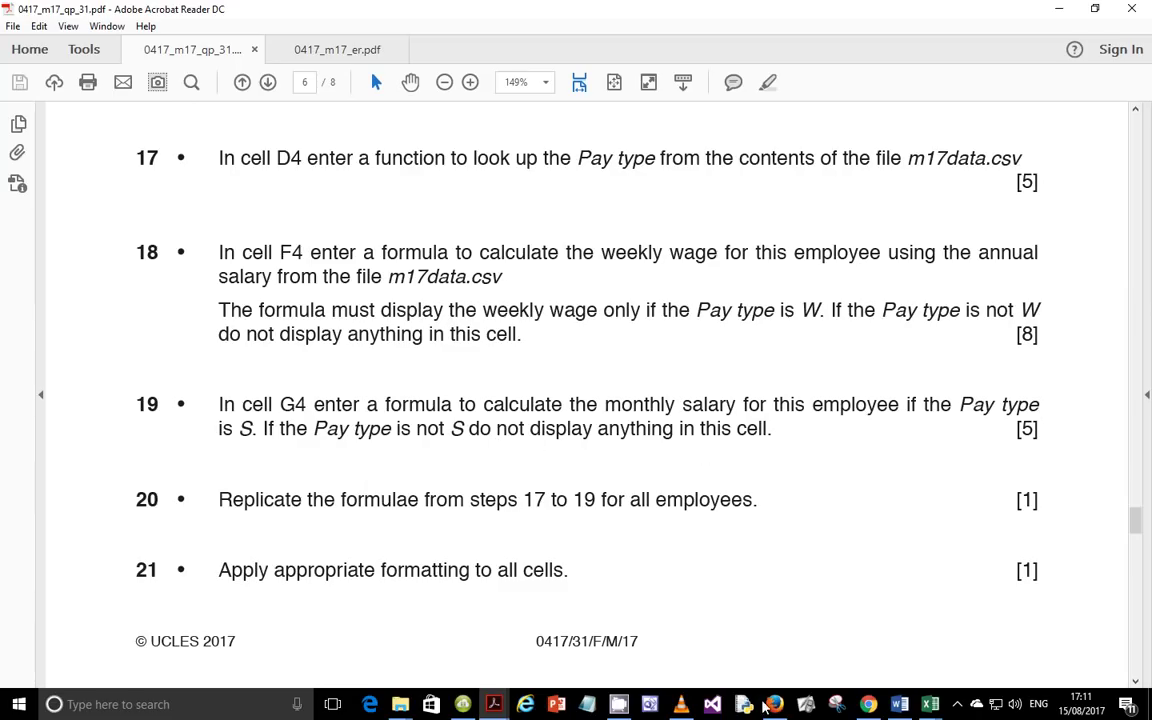
pyautogui.click(929, 704)
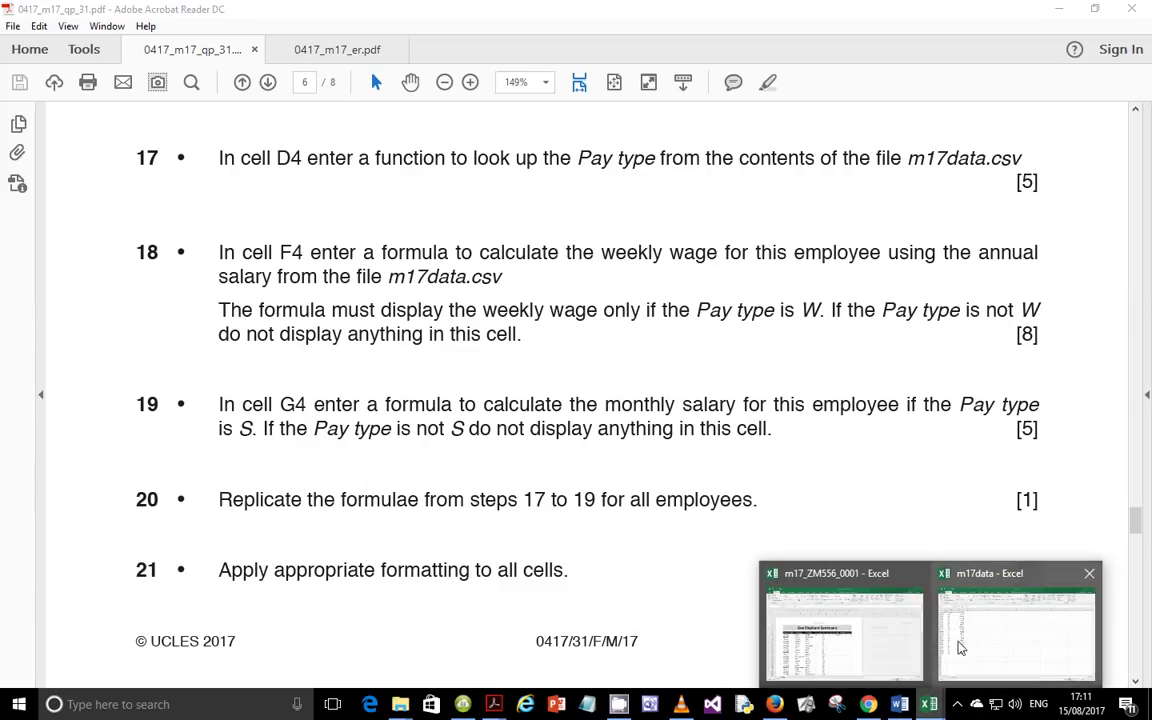
pyautogui.click(864, 640)
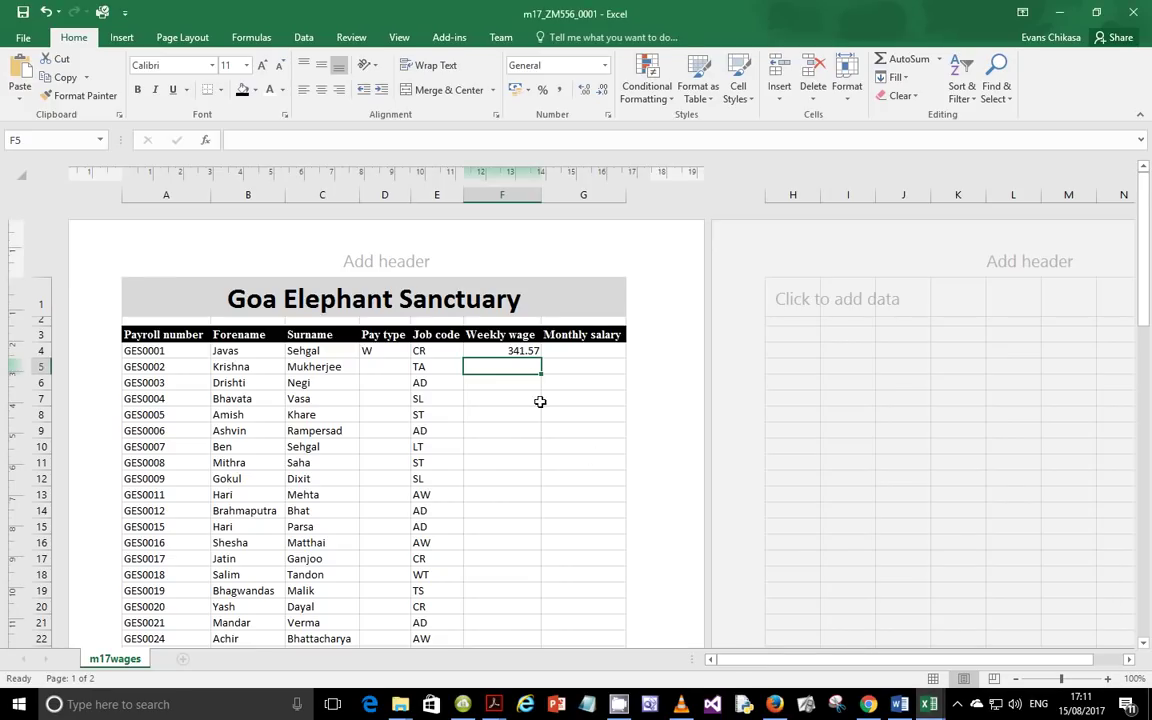
pyautogui.click(522, 351)
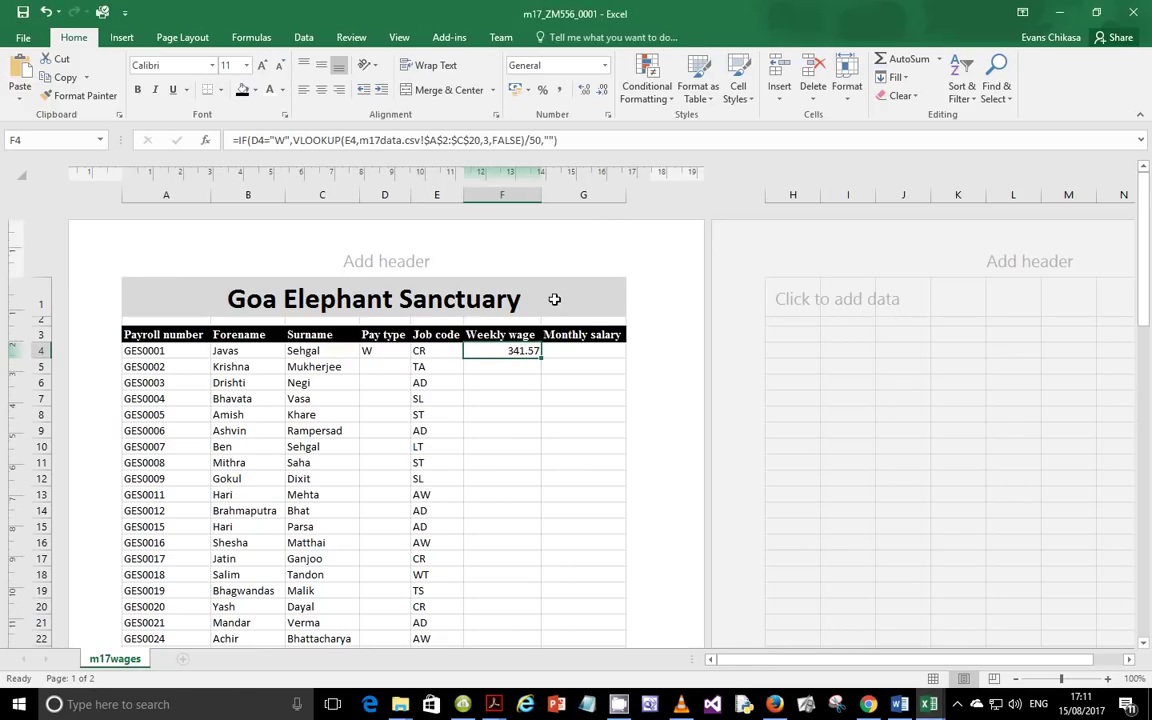
pyautogui.hotkey('ctrl', 'c')
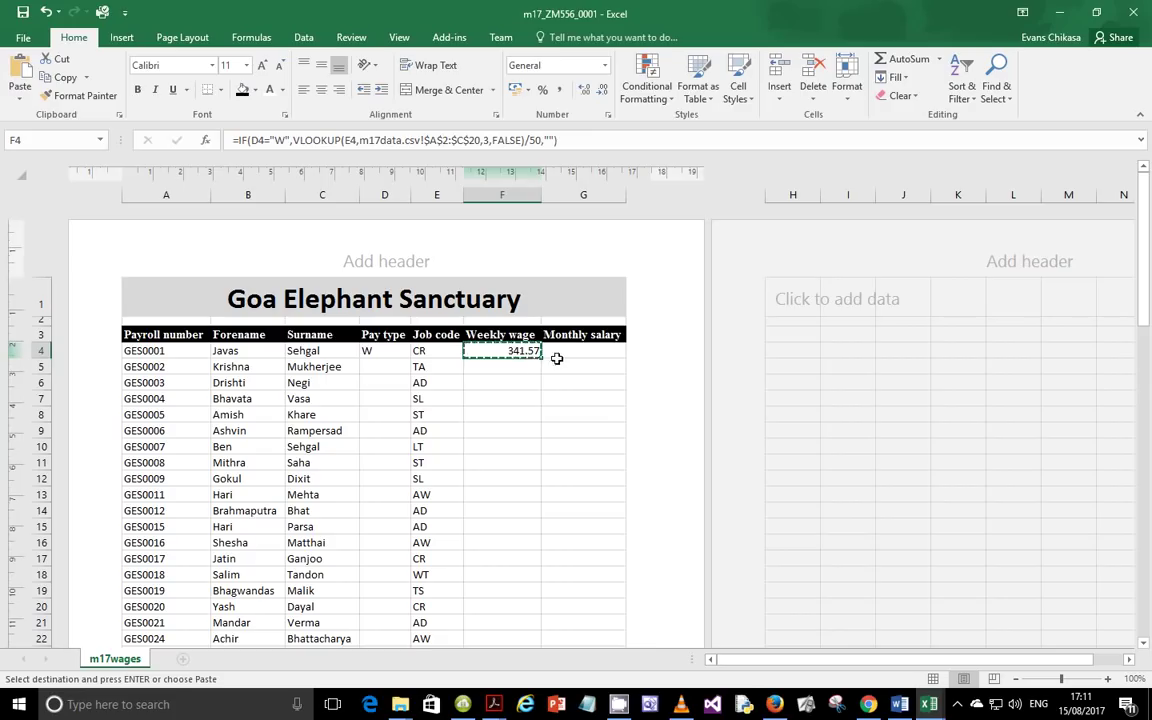
pyautogui.click(567, 351)
pyautogui.hotkey('ctrl', 'v')
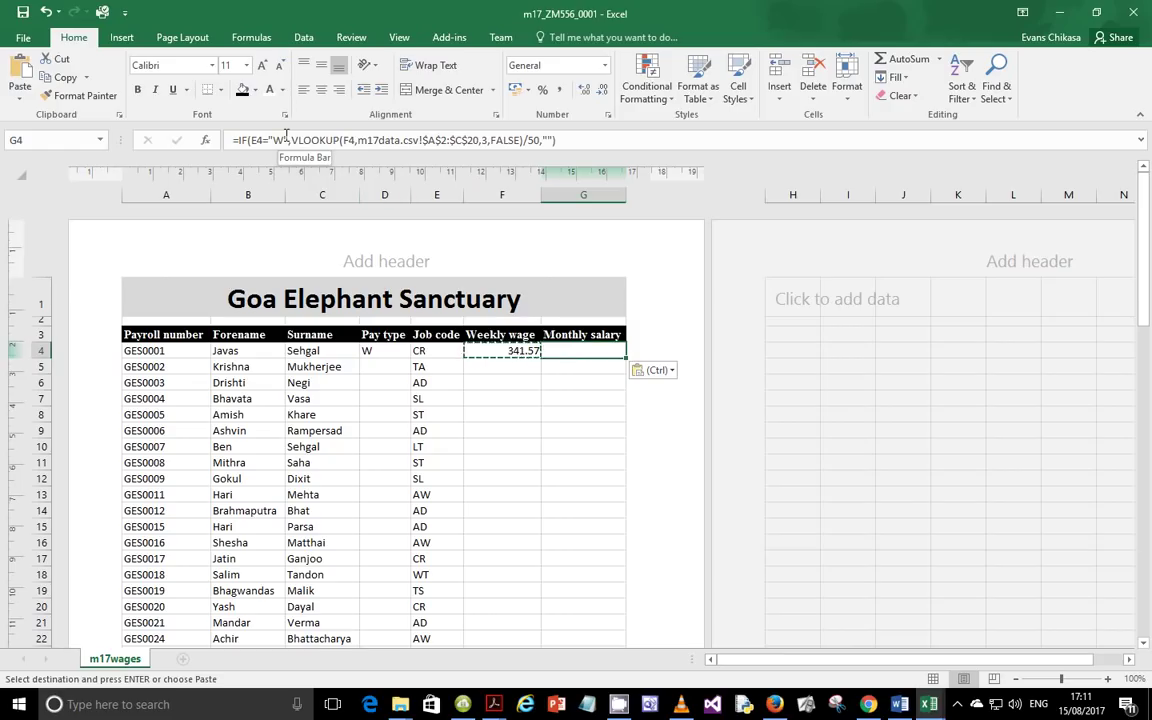
# Step: Change the logical test in G4's IF formula to D4="S"
pyautogui.click(252, 140)
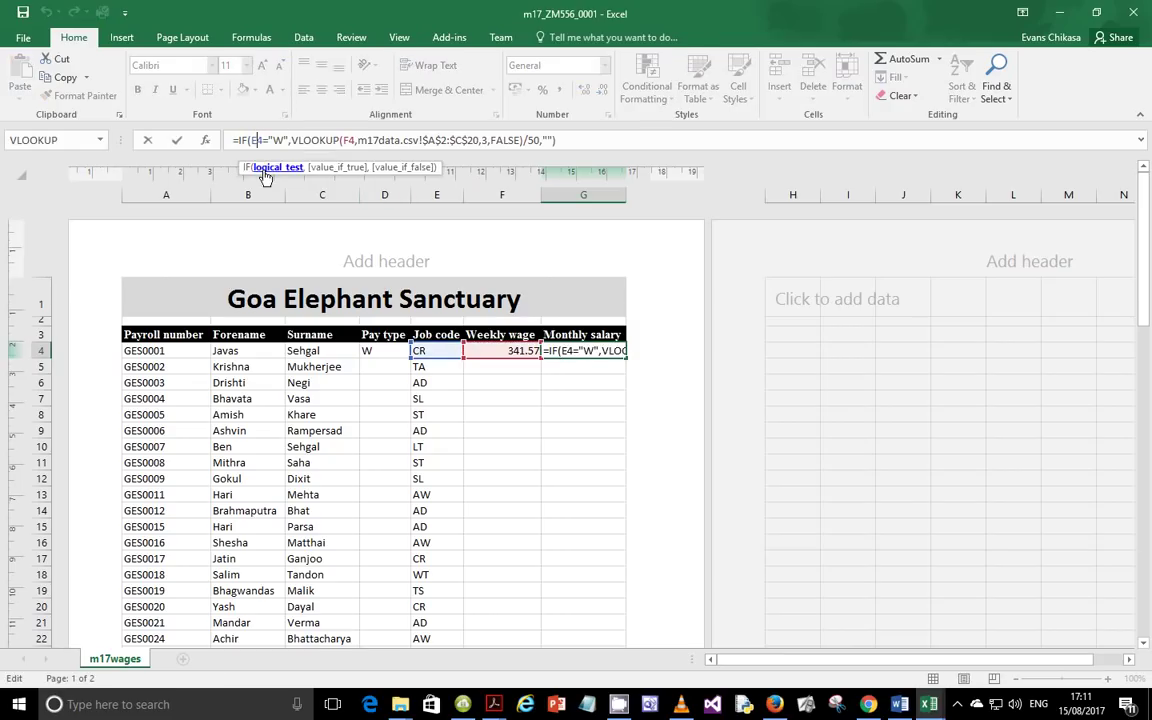
pyautogui.press('BackSpace')
pyautogui.write('D')
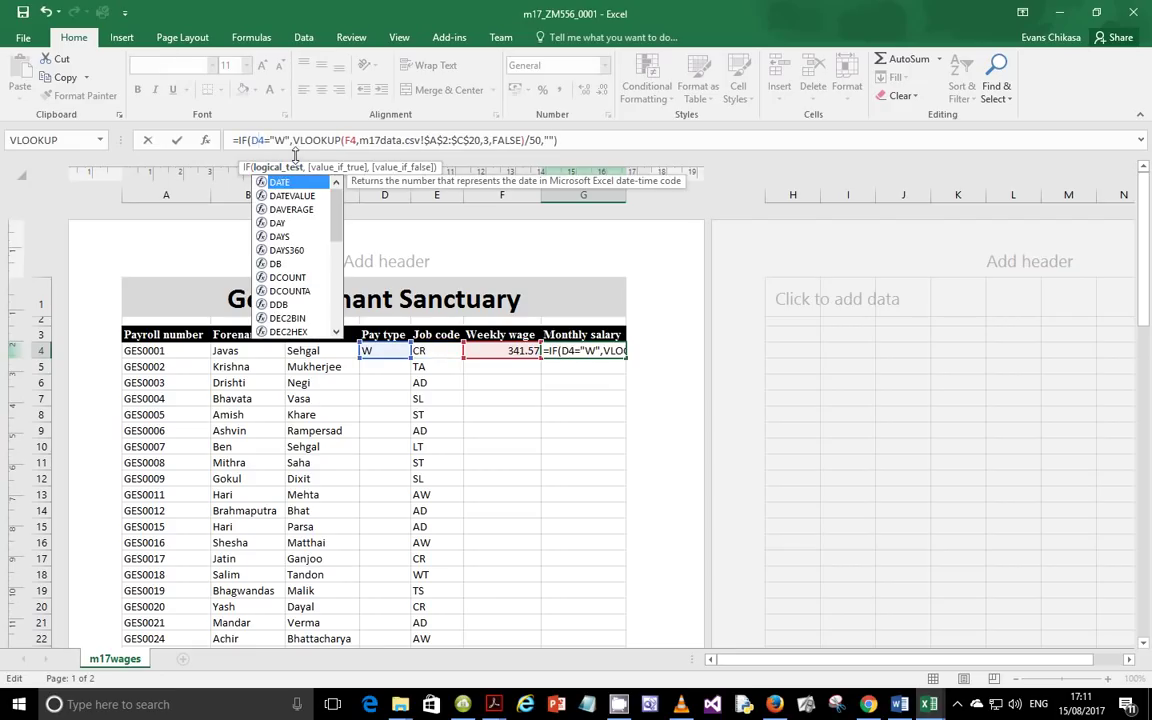
pyautogui.press('Right')
pyautogui.press('Right')
pyautogui.press('Right')
pyautogui.press('Right')
pyautogui.press('Delete')
pyautogui.write('S')
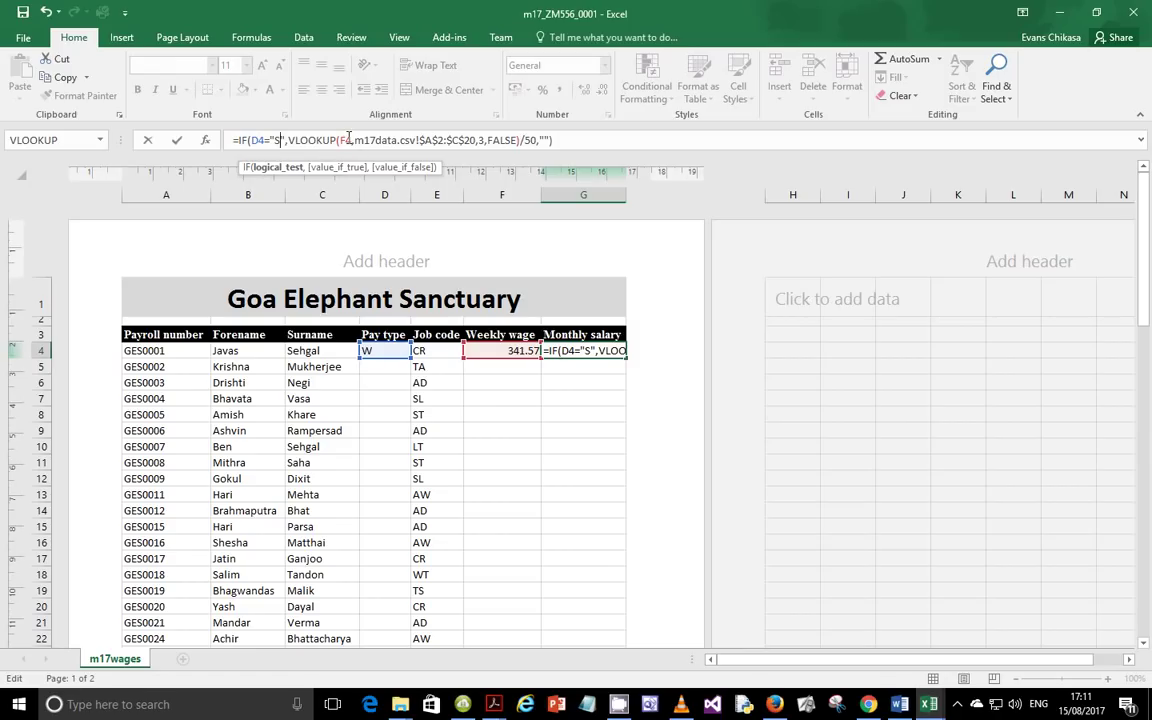
# Step: In G4's IF formula, change the VLOOKUP lookup value to E4 and the divisor to 12
pyautogui.click(348, 140)
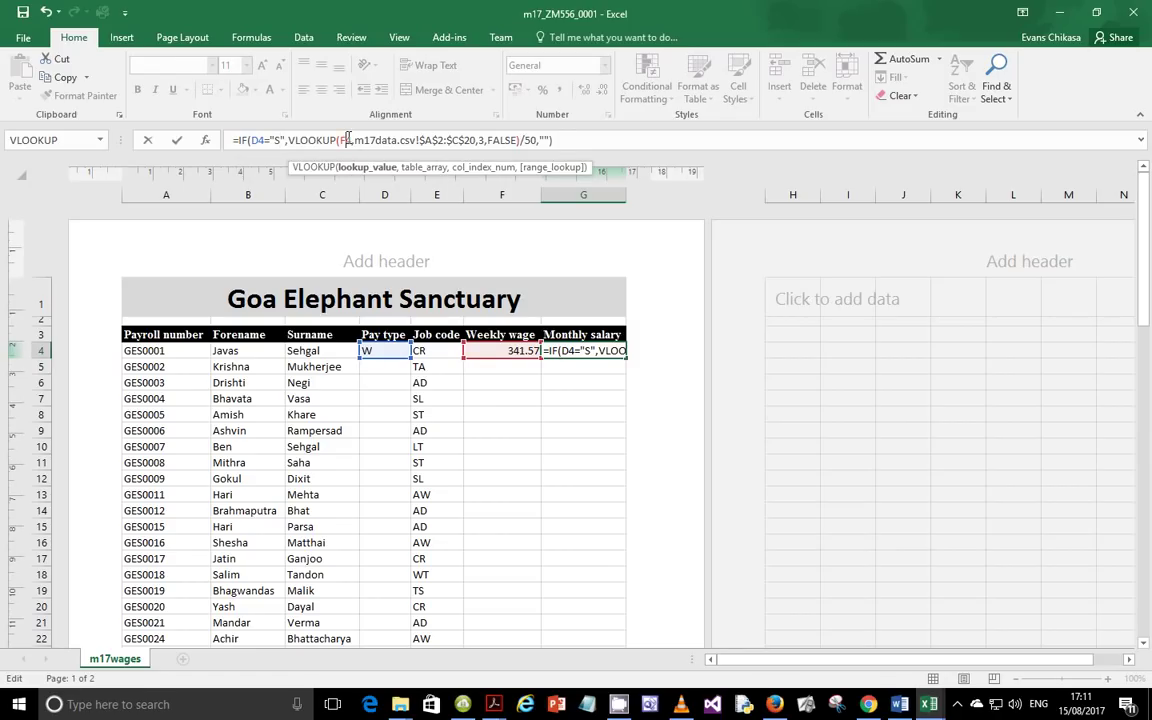
pyautogui.press('BackSpace')
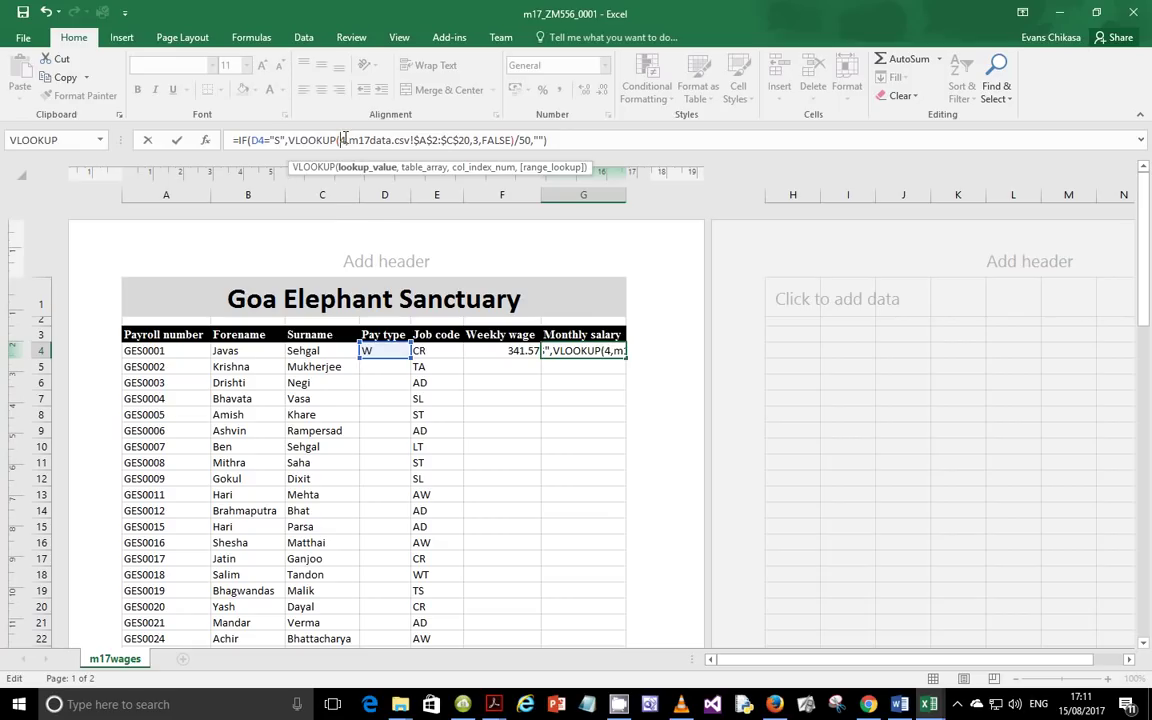
pyautogui.write('E')
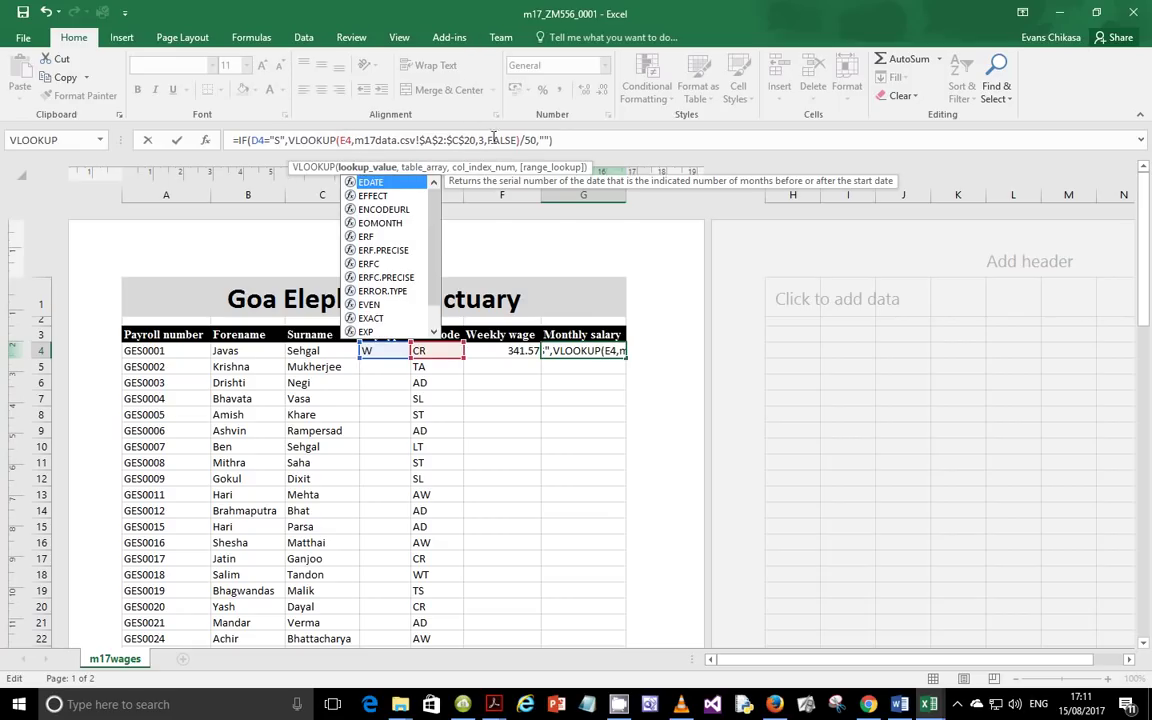
pyautogui.click(537, 142)
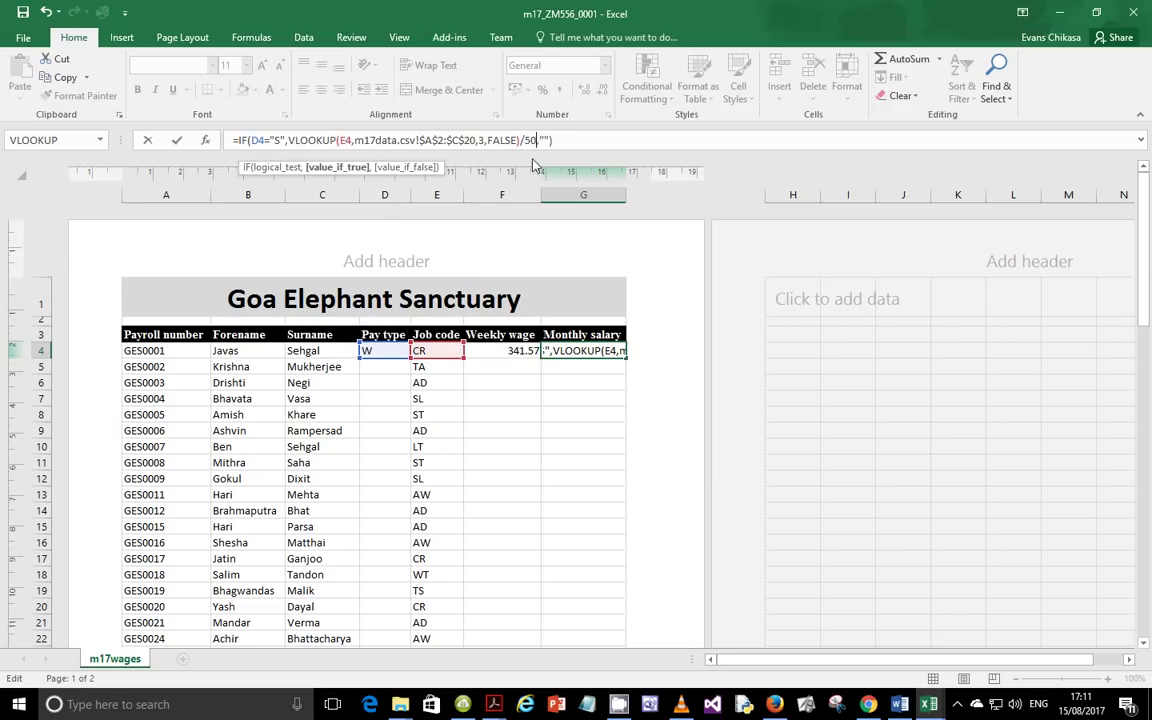
pyautogui.press('BackSpace')
pyautogui.press('BackSpace')
pyautogui.write('12')
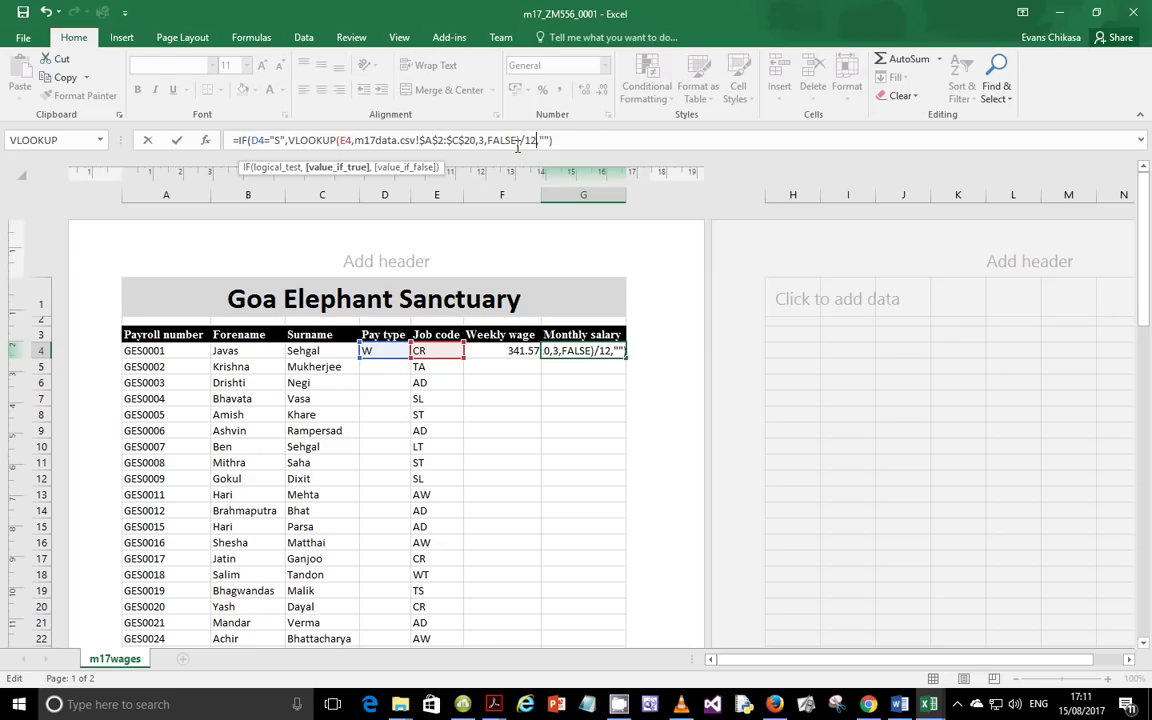
pyautogui.press('Return')
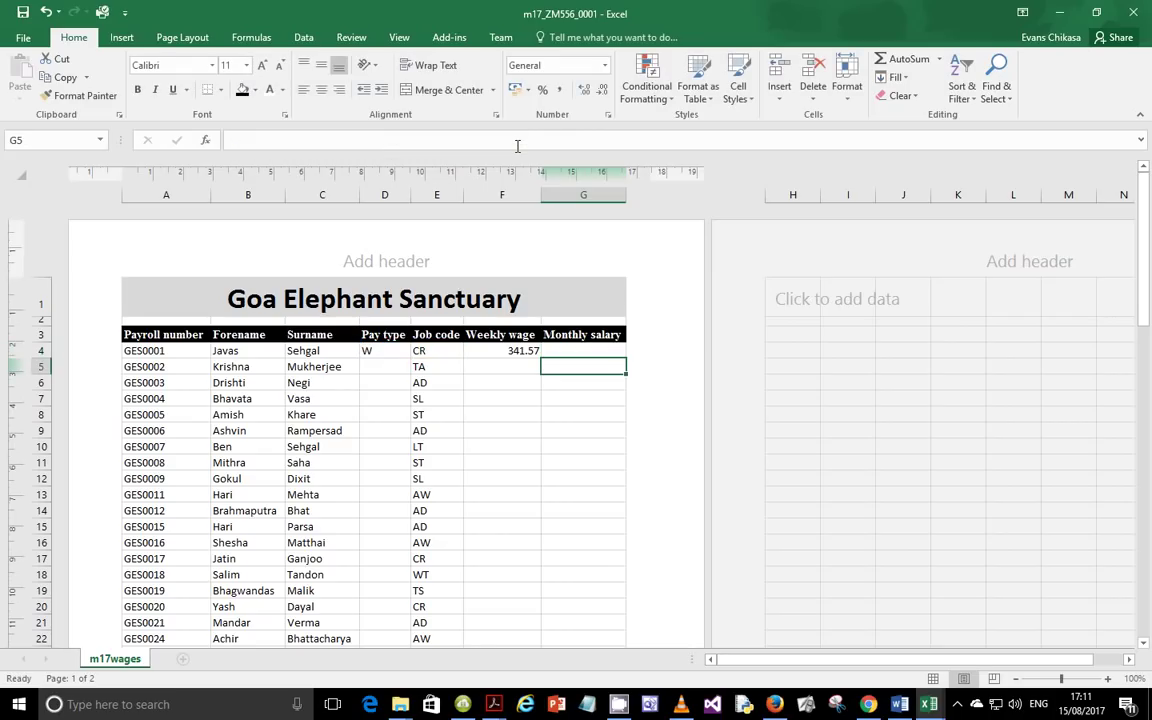
# Step: Clear G4 and start a new VLOOKUP formula there with E4 as the lookup value
pyautogui.click(590, 351)
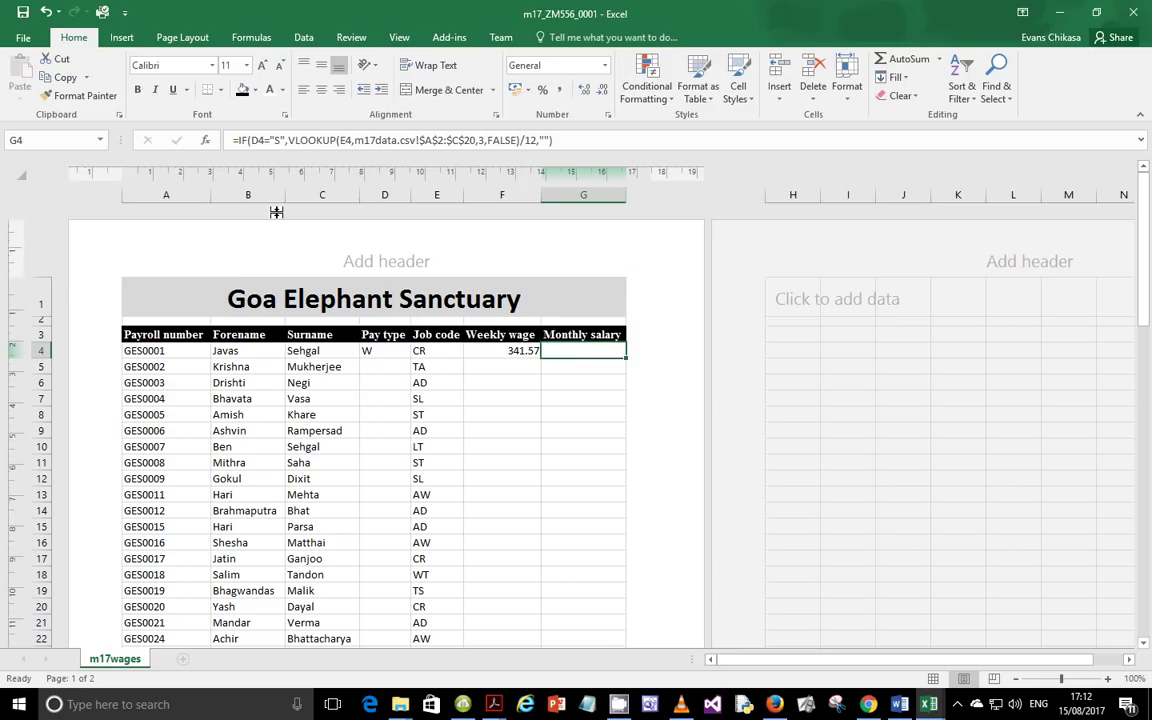
pyautogui.press('Delete')
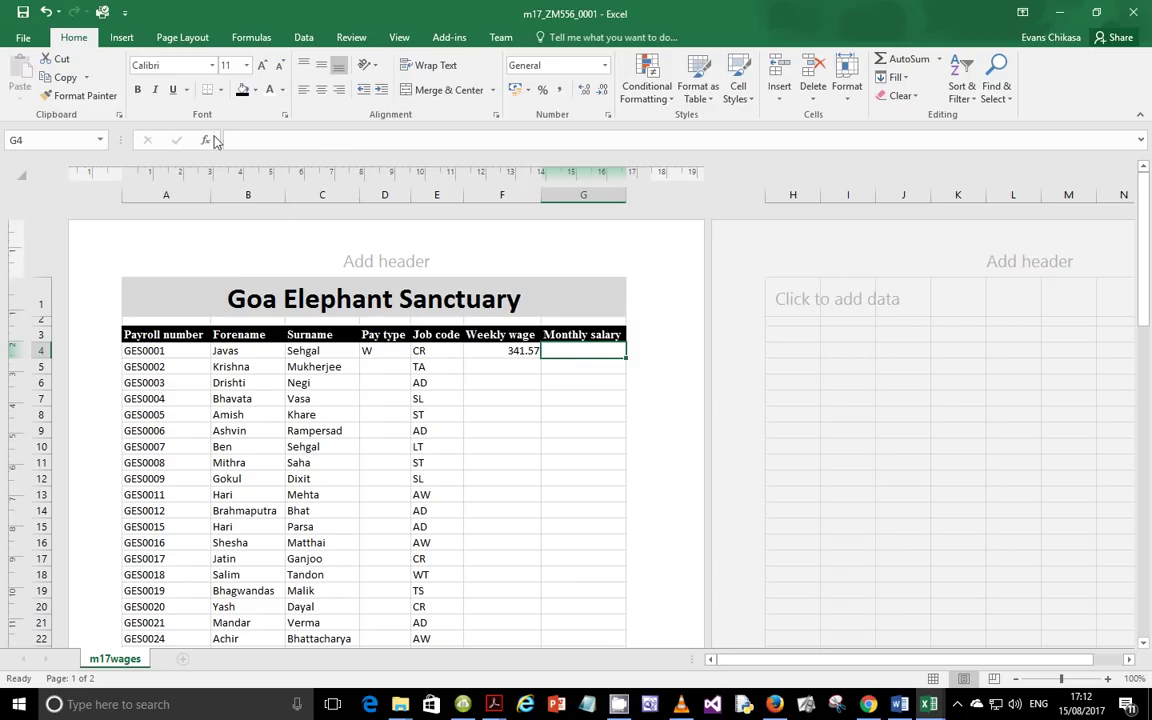
pyautogui.write('=')
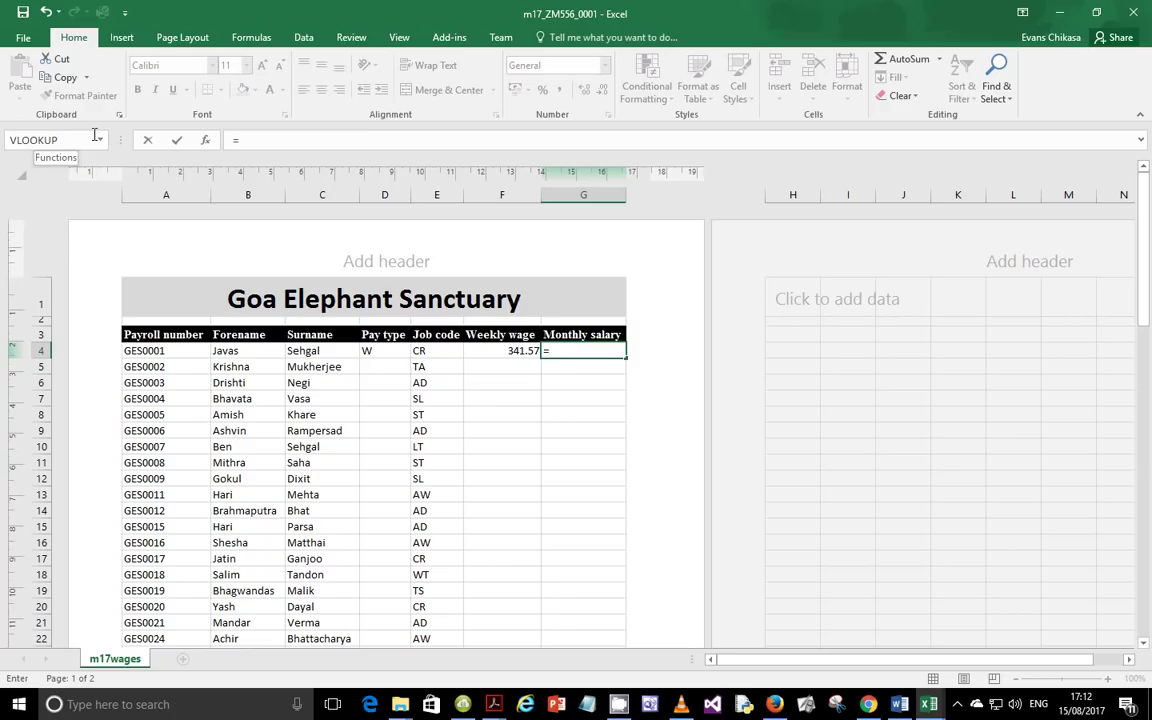
pyautogui.click(40, 140)
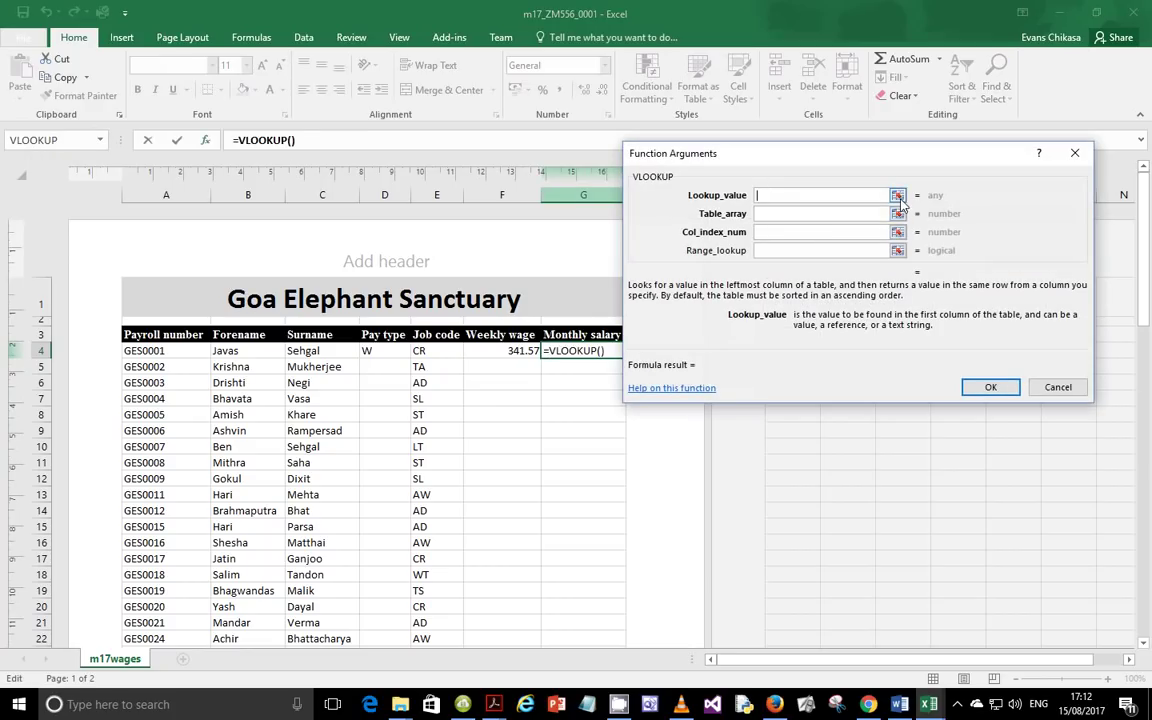
pyautogui.click(901, 196)
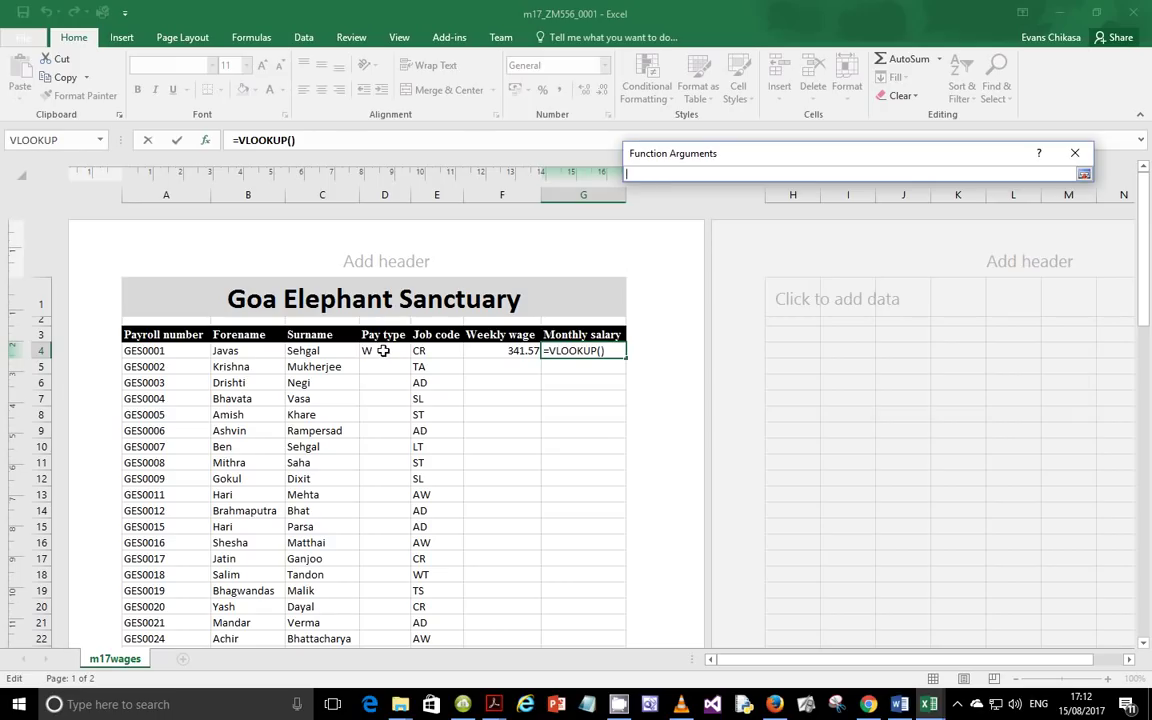
pyautogui.click(440, 350)
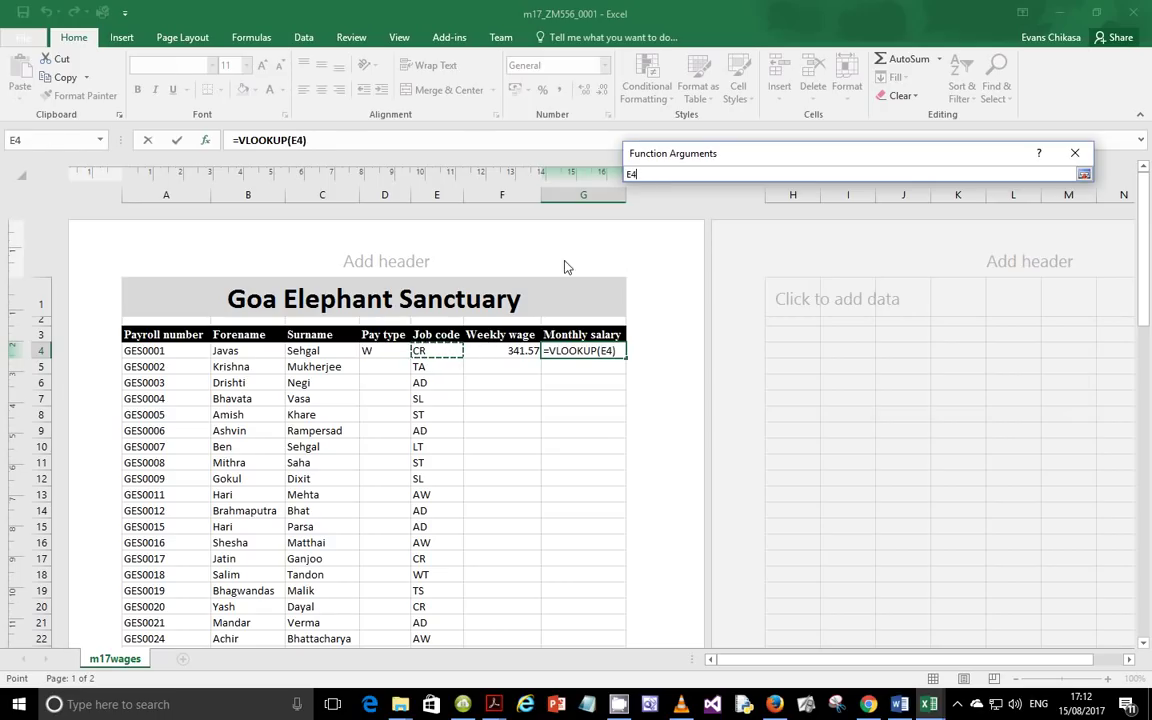
pyautogui.click(1083, 174)
# Step: Set the VLOOKUP's table array to the absolute range $A$2:$C$20 in the m17data workbook
pyautogui.click(826, 213)
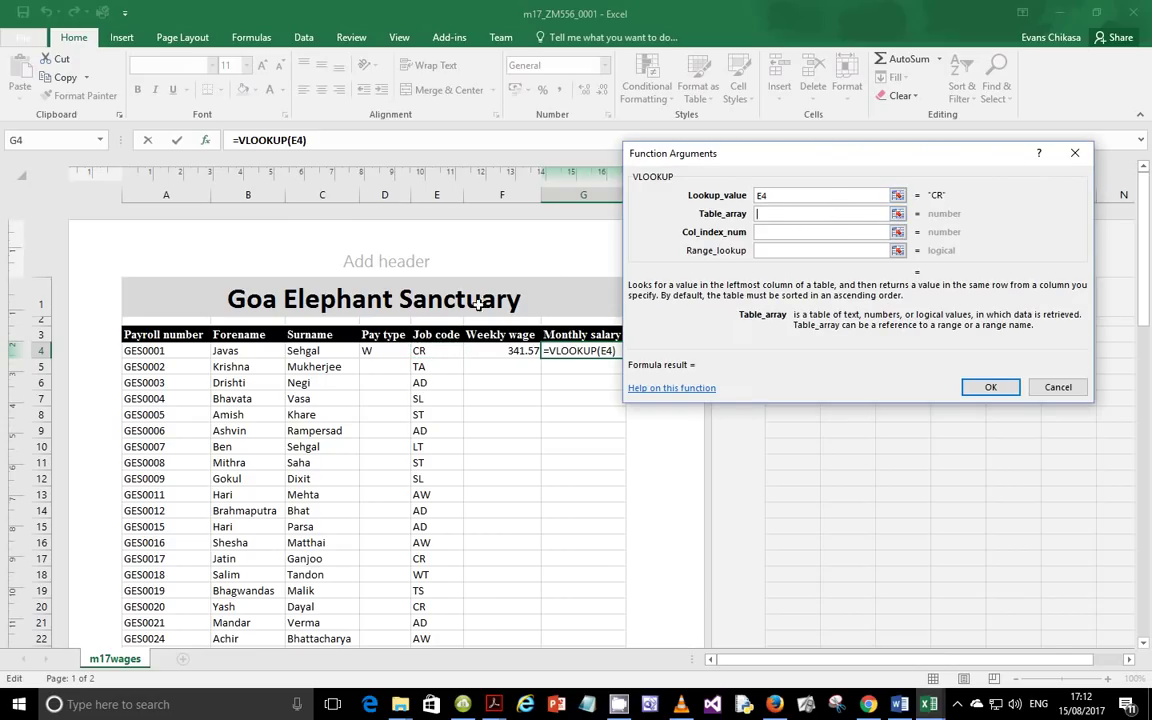
pyautogui.moveTo(928, 704)
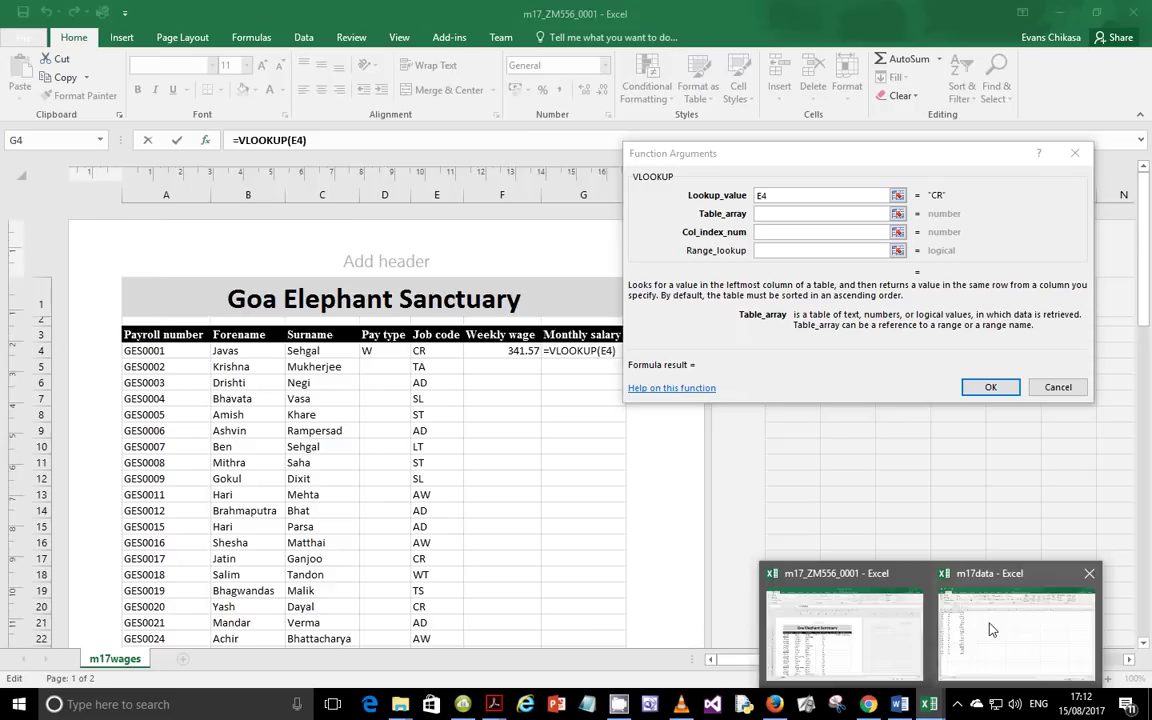
pyautogui.click(1030, 615)
pyautogui.moveTo(28, 198); pyautogui.dragTo(160, 482)
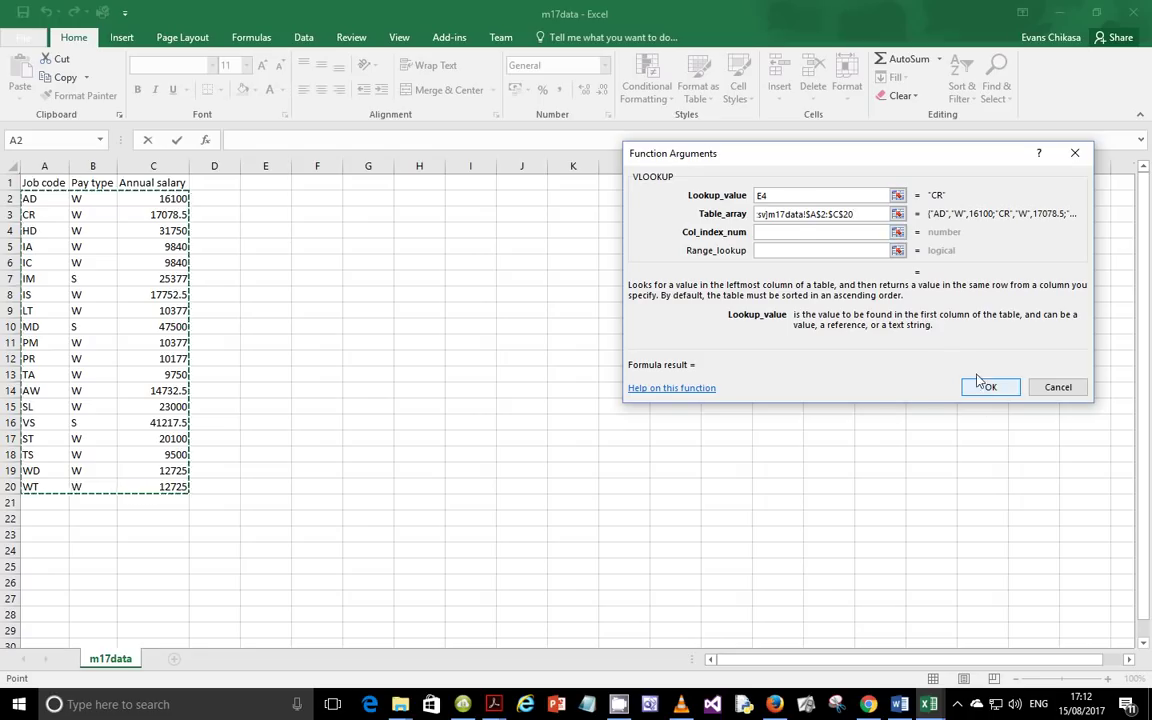
# Step: Set the VLOOKUP's column index number to 3 and its range lookup to False, and insert the function in G4
pyautogui.click(792, 232)
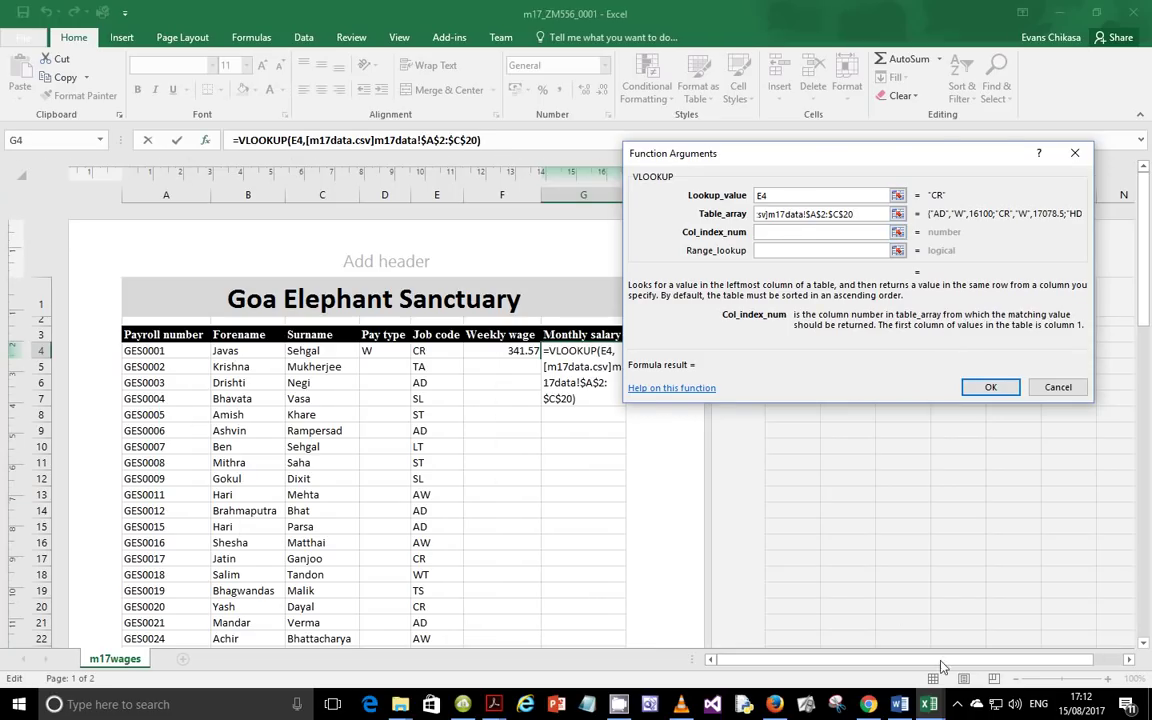
pyautogui.moveTo(932, 708)
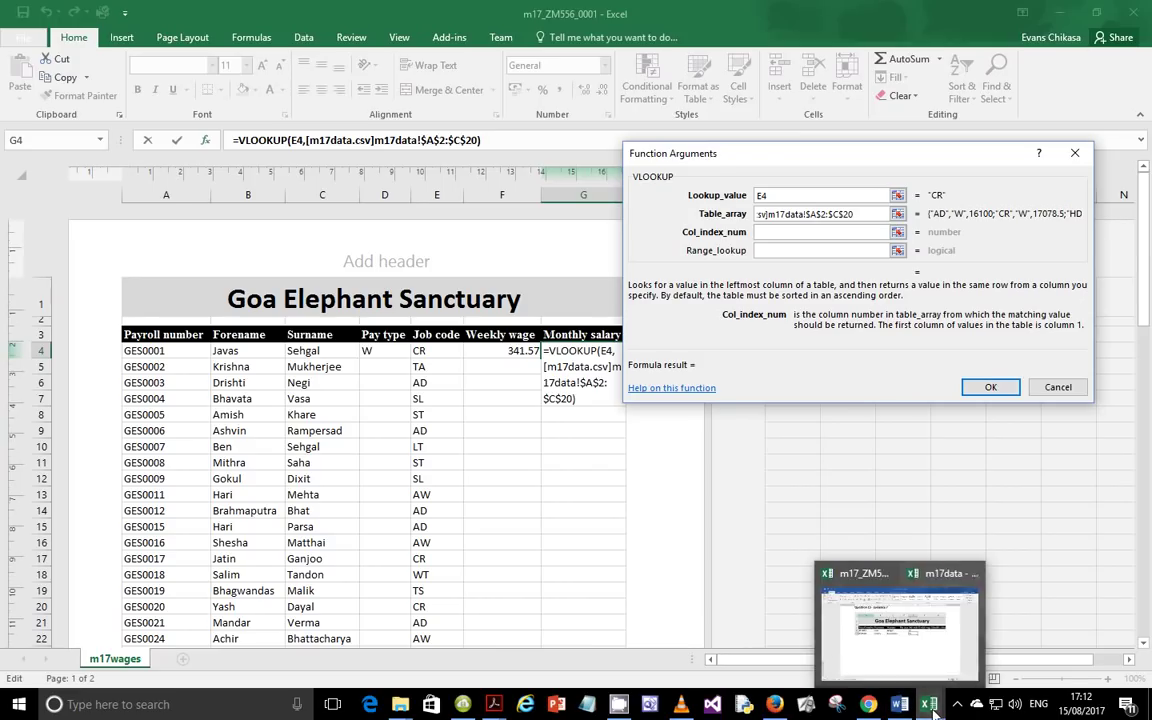
pyautogui.click(1012, 628)
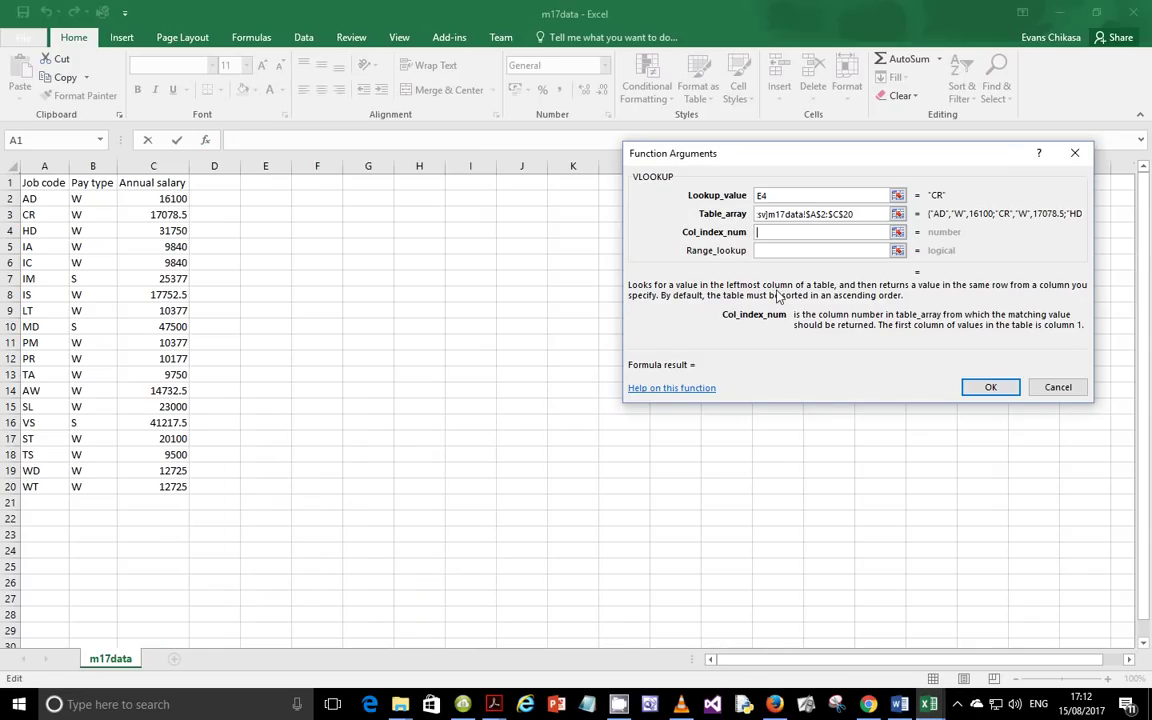
pyautogui.write('3')
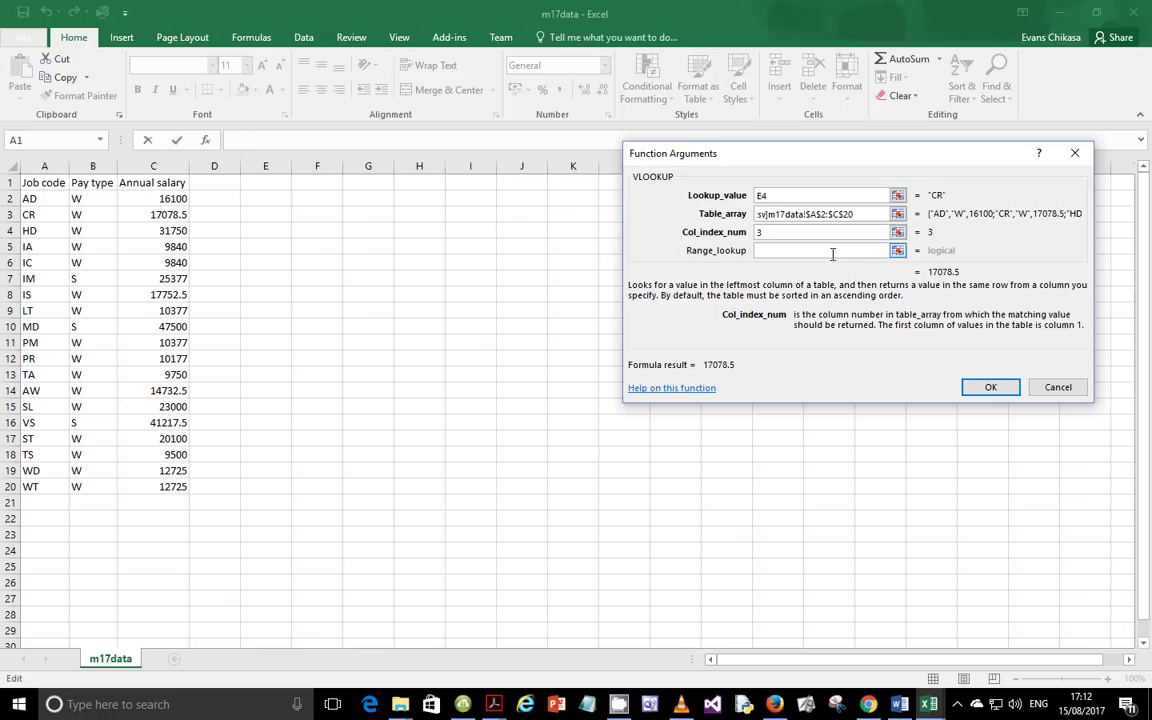
pyautogui.click(829, 251)
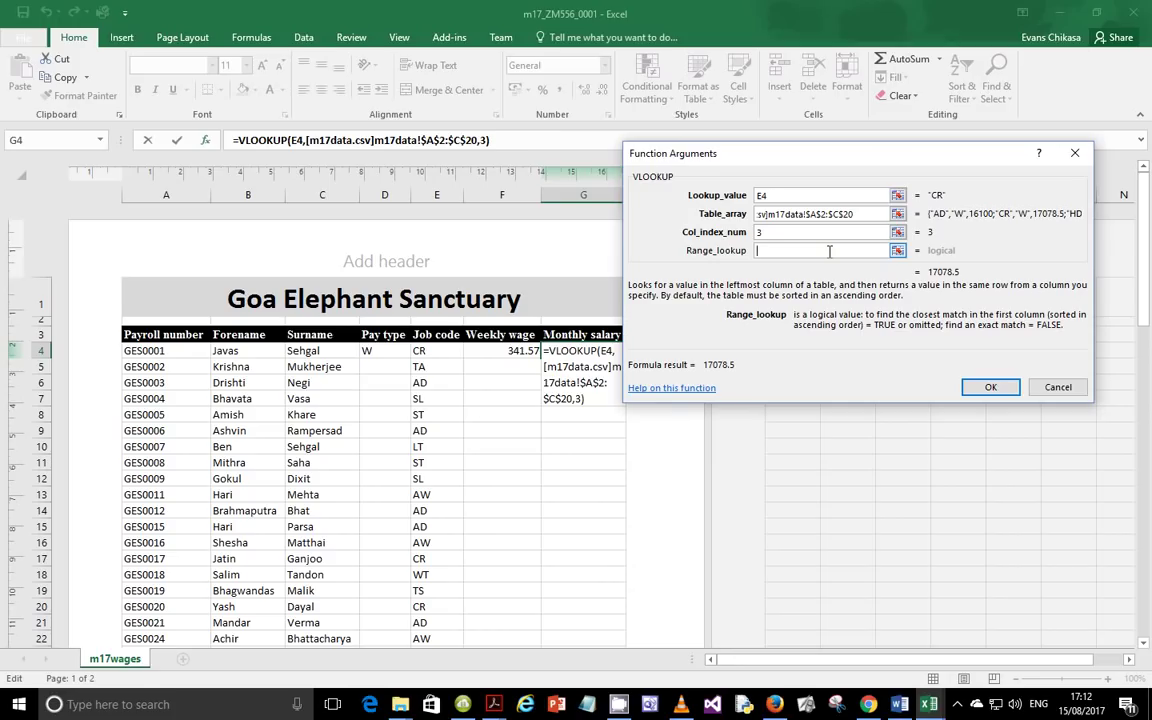
pyautogui.write('False')
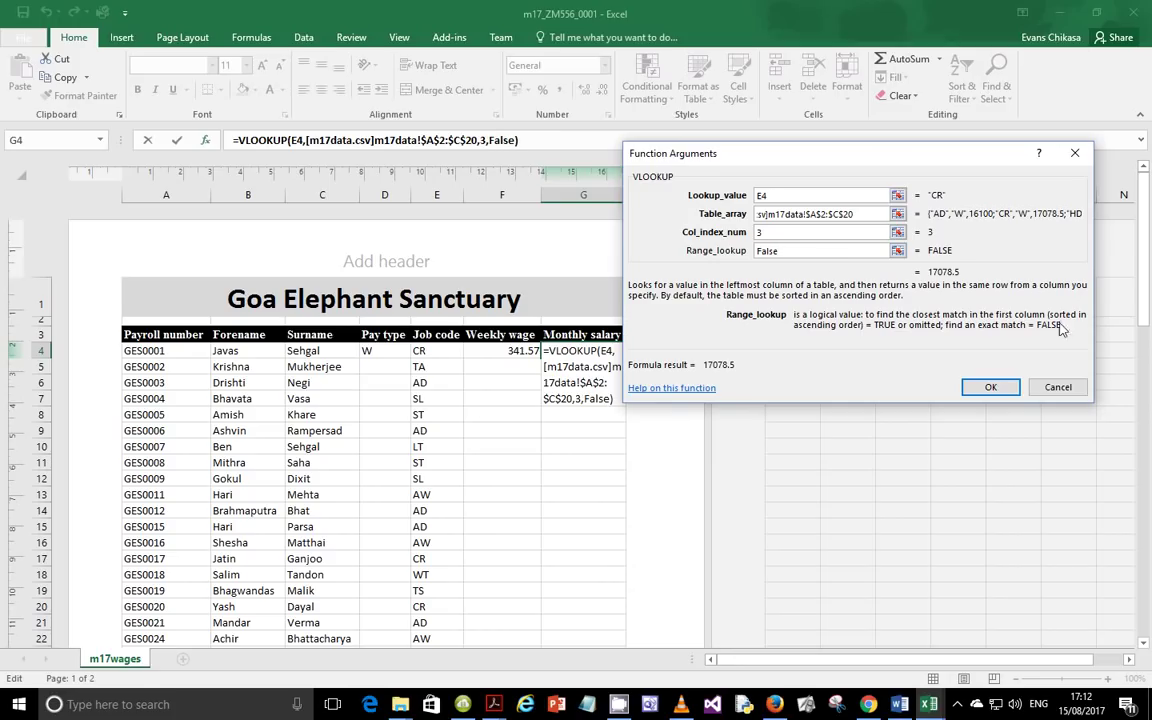
pyautogui.click(991, 387)
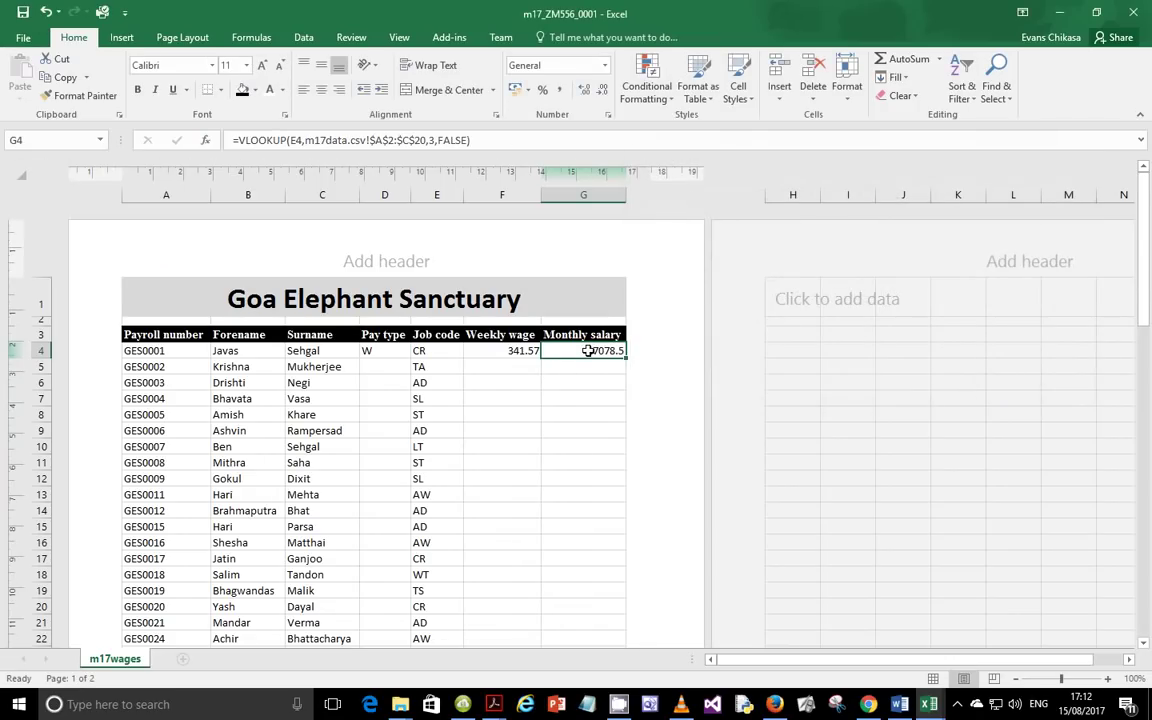
# Step: Divide G4's VLOOKUP result by 12
pyautogui.click(495, 139)
pyautogui.write('/12')
pyautogui.press('Return')
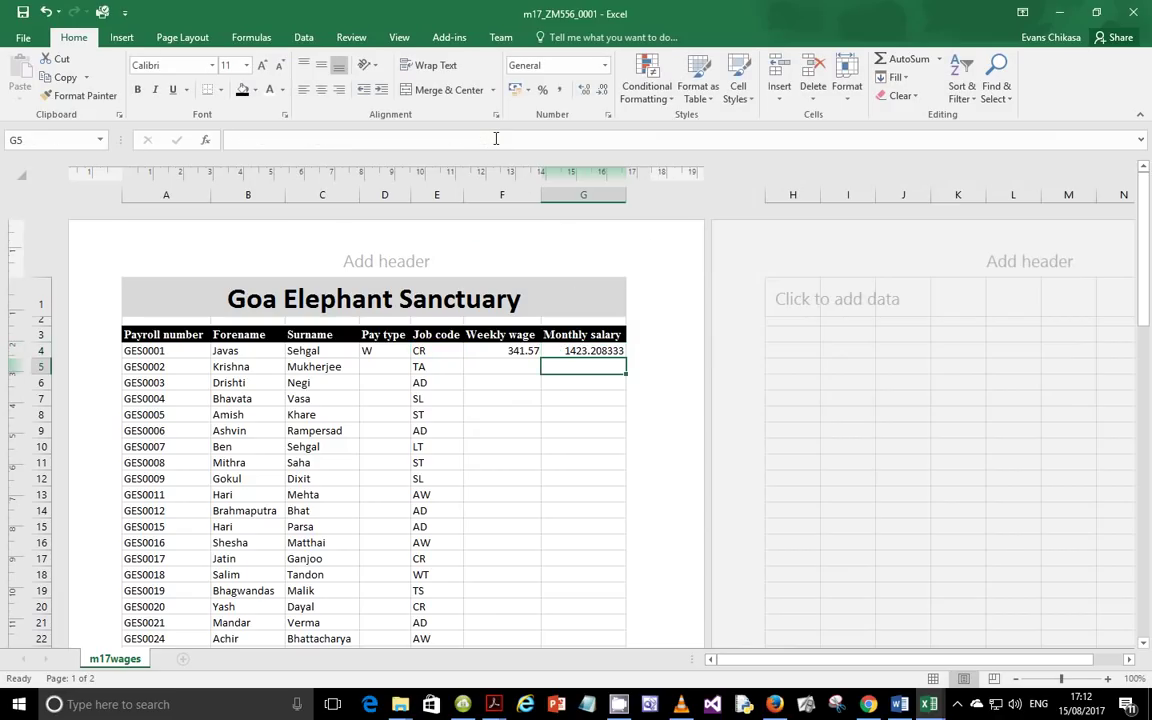
# Step: Wrap G4's VLOOKUP in an IF function with D4="S" as the logical test and the VLOOKUP as the true value
pyautogui.click(574, 353)
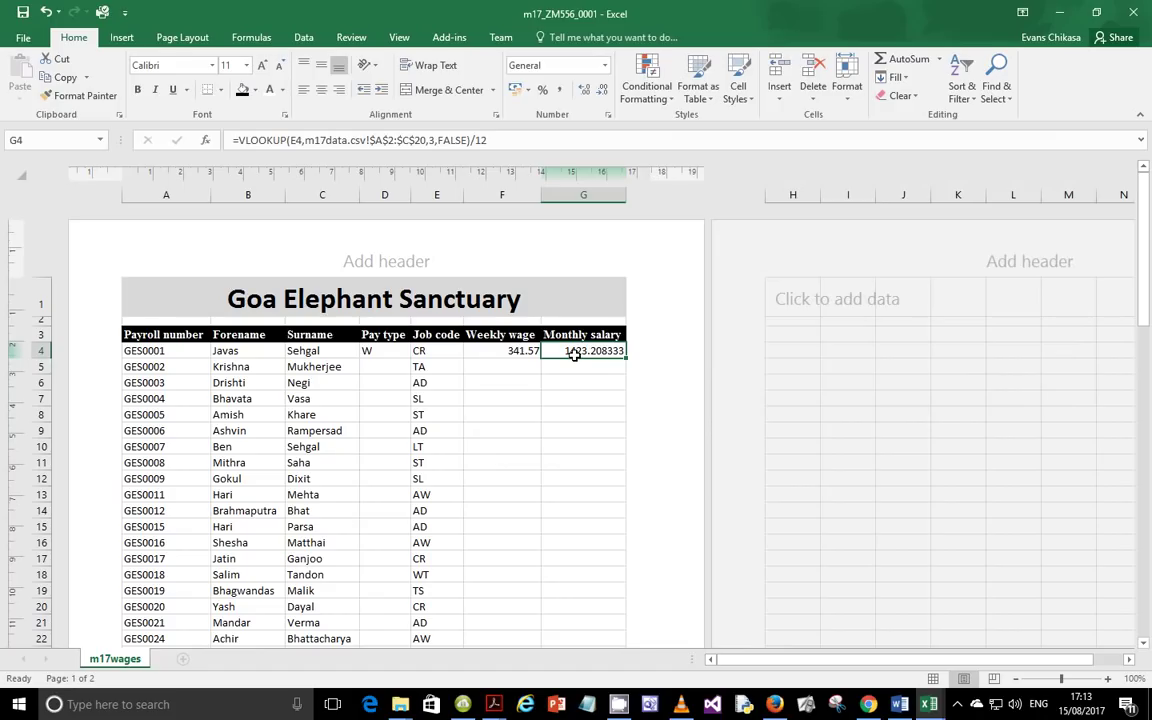
pyautogui.click(241, 141)
pyautogui.write('If(')
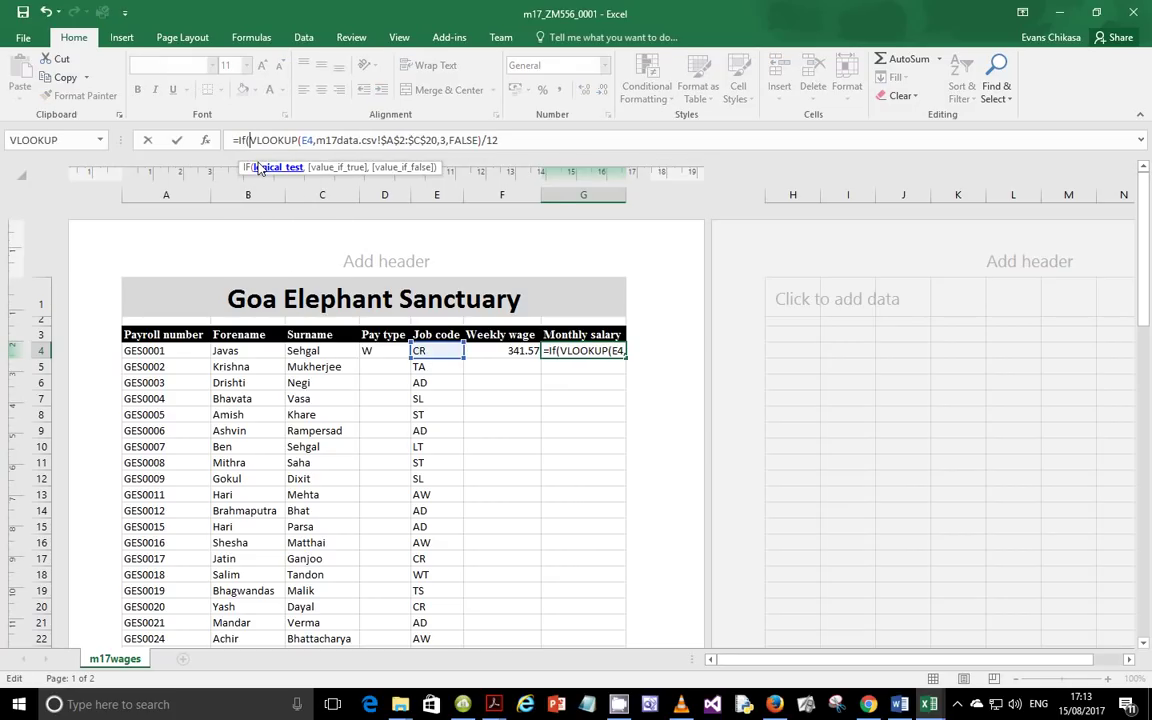
pyautogui.click(383, 349)
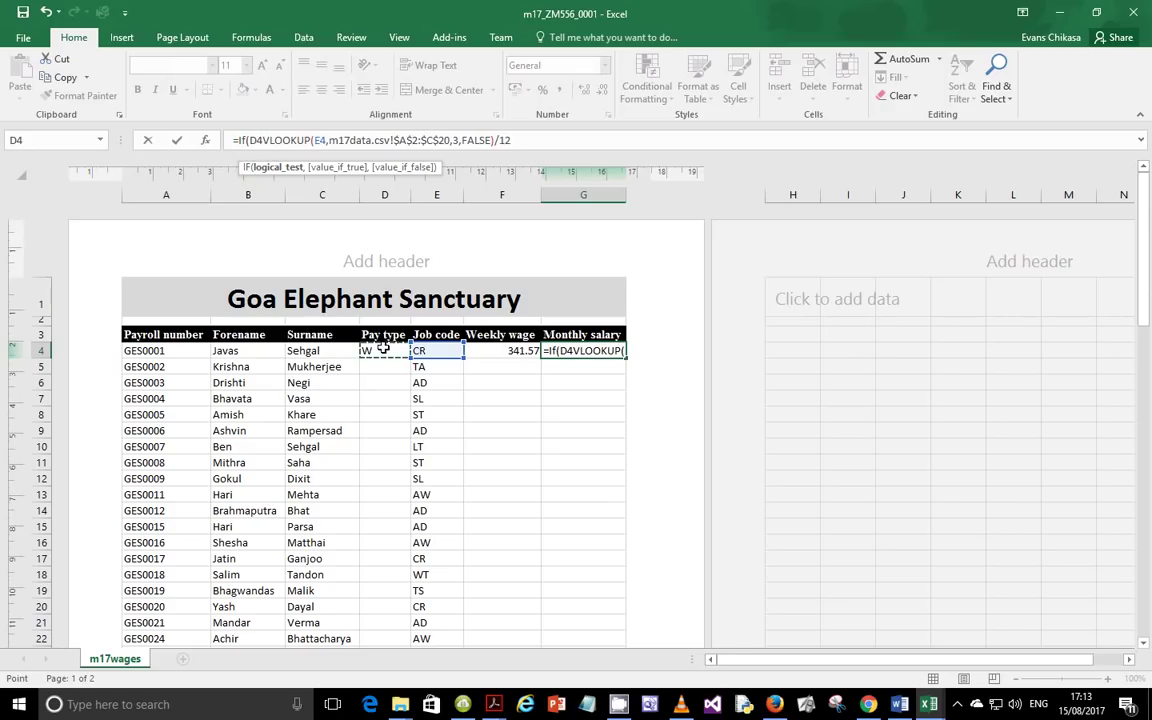
pyautogui.write('="S')
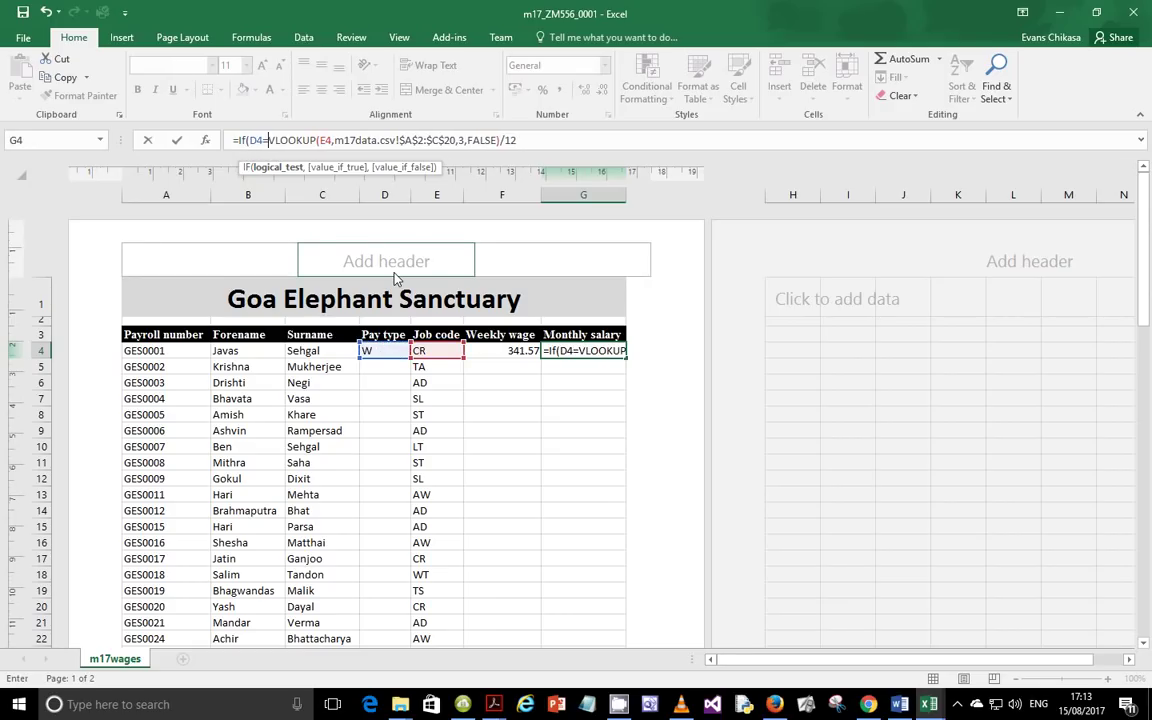
pyautogui.write('"')
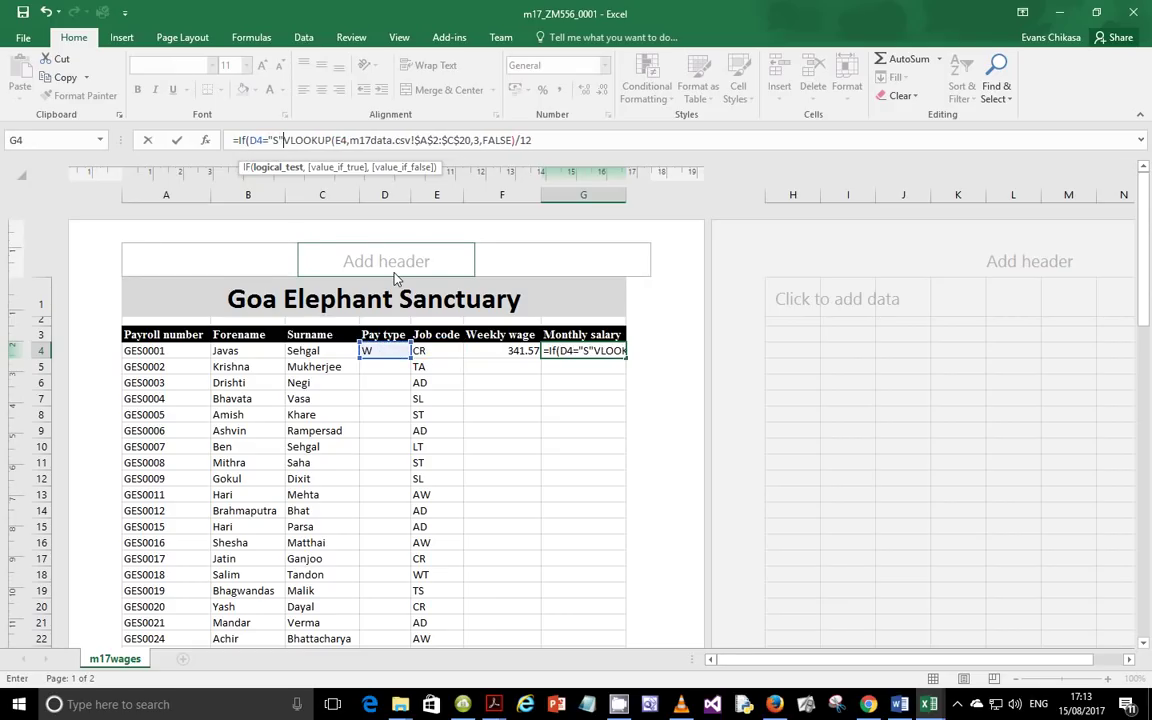
pyautogui.write(',')
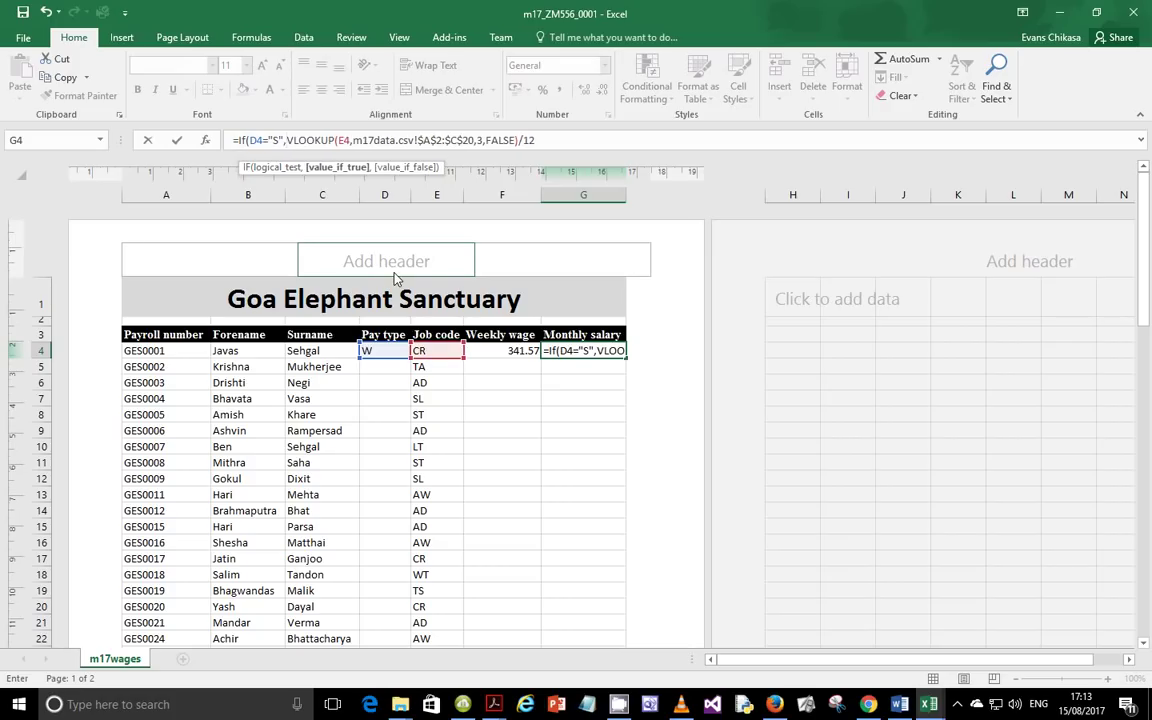
# Step: Finish G4's IF formula with "" as the false value, and review the completed formula
pyautogui.hotkey('shift', 'End')
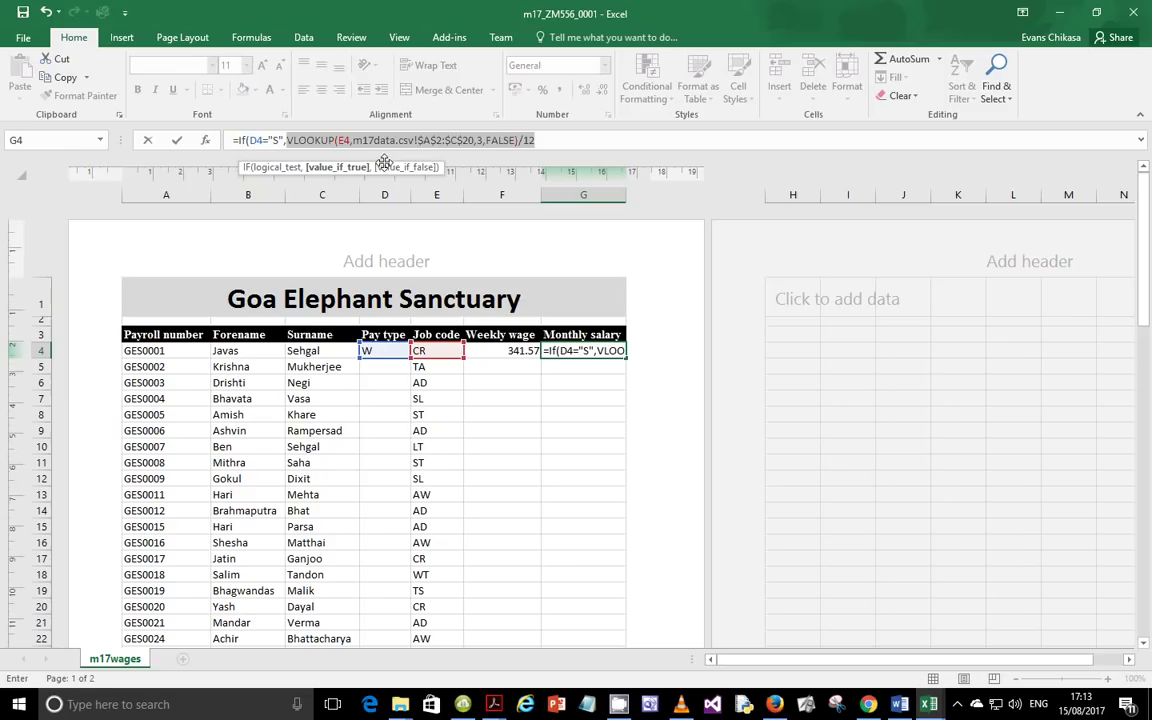
pyautogui.click(565, 145)
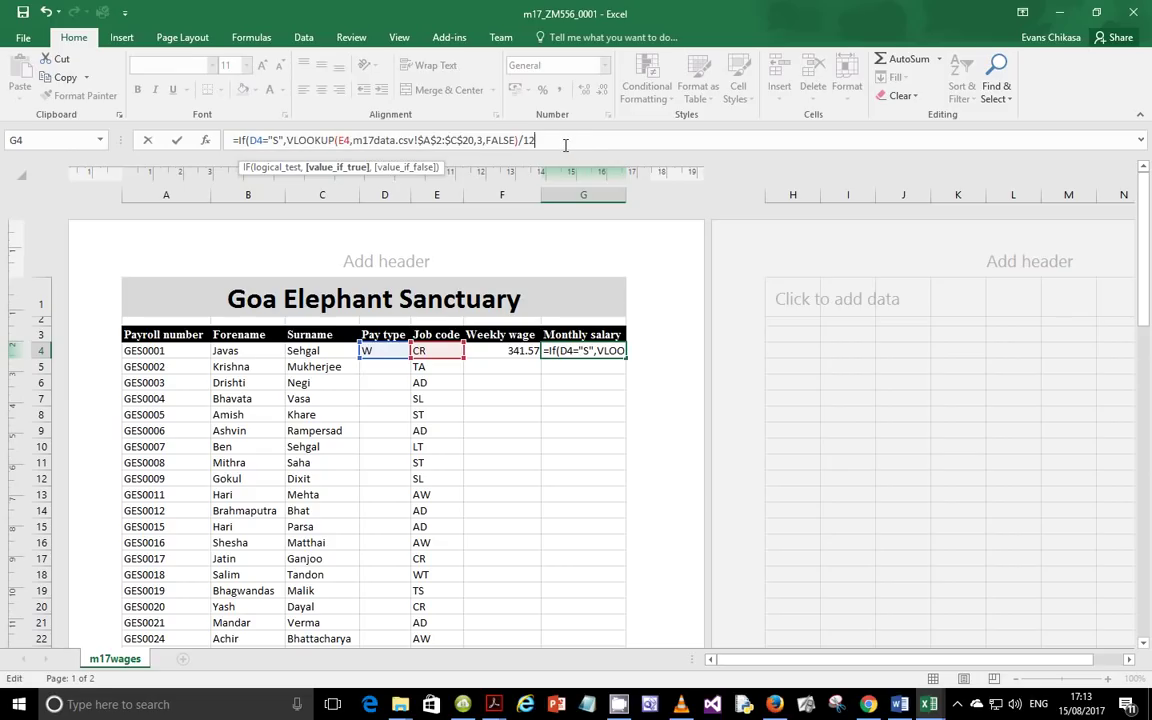
pyautogui.write(',')
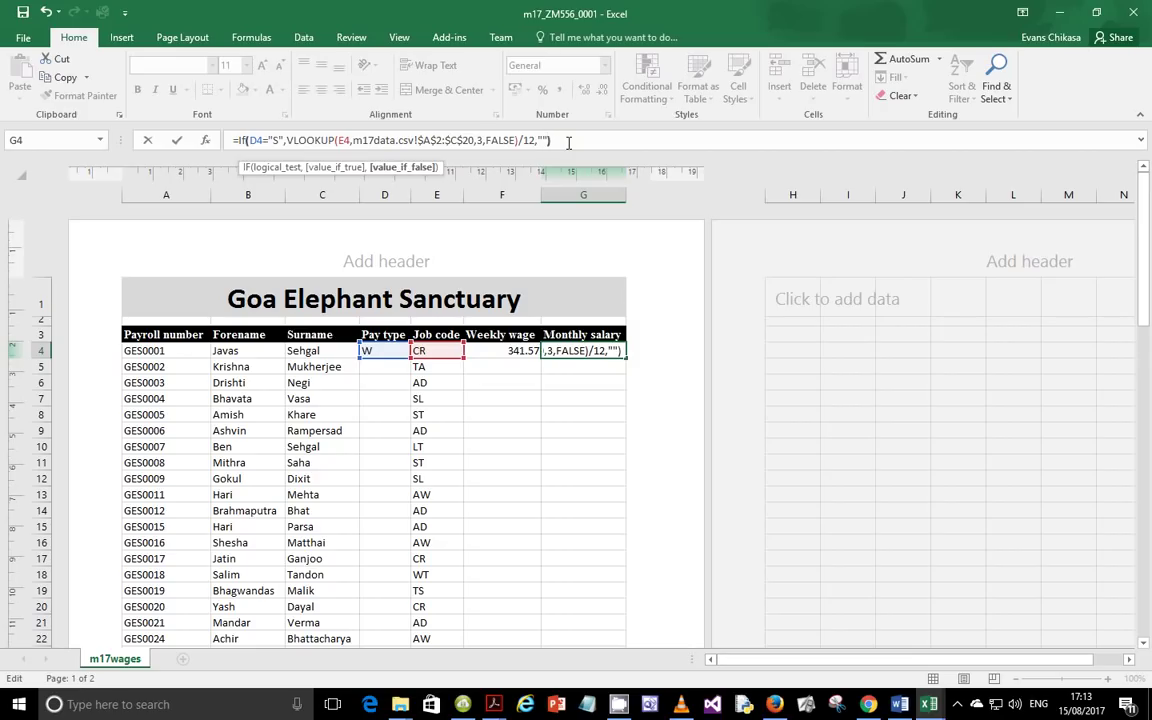
pyautogui.press('Return')
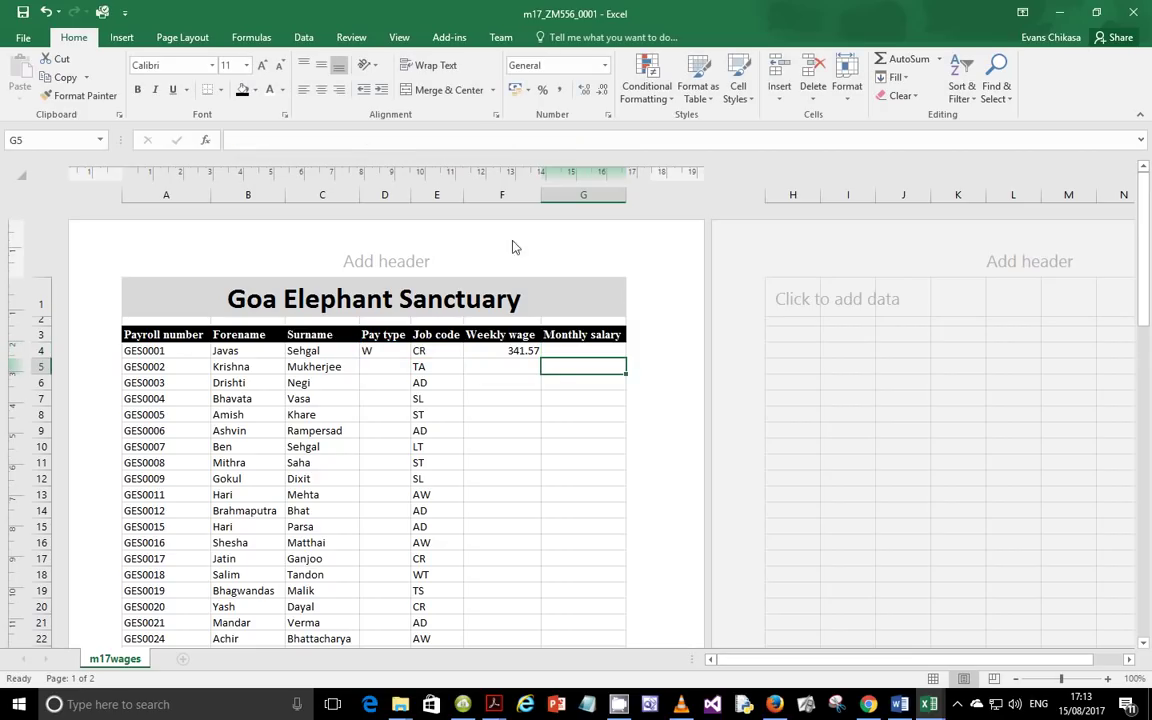
pyautogui.click(578, 350)
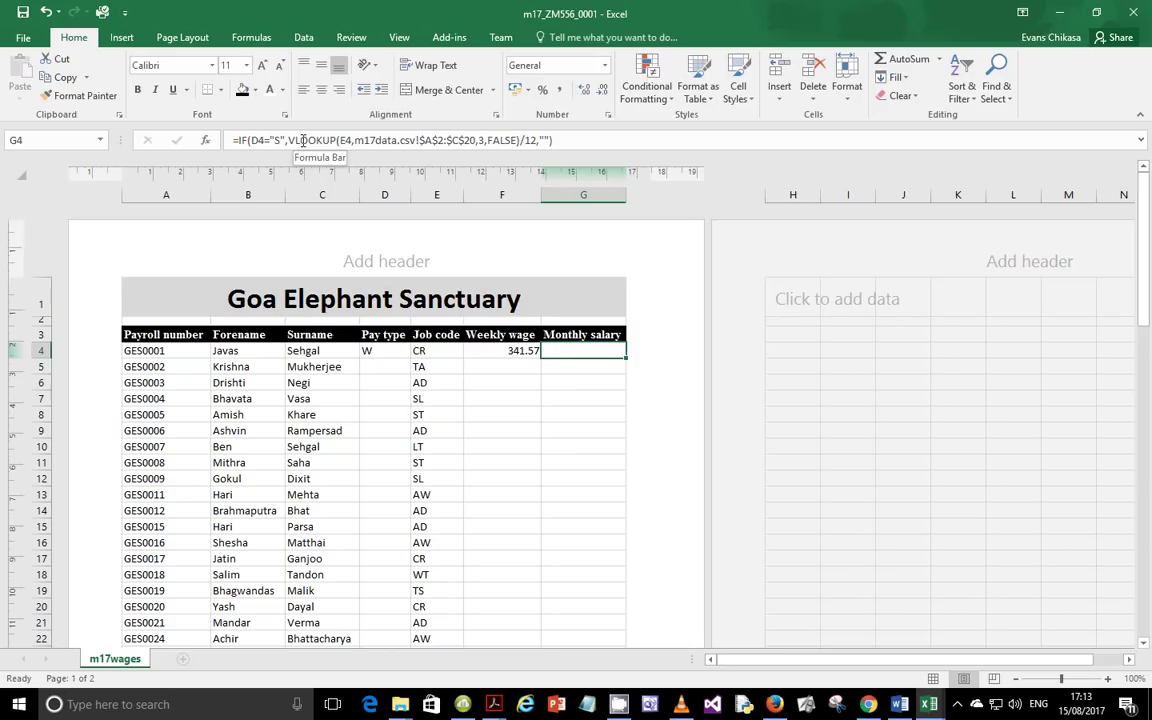
pyautogui.press('Return')
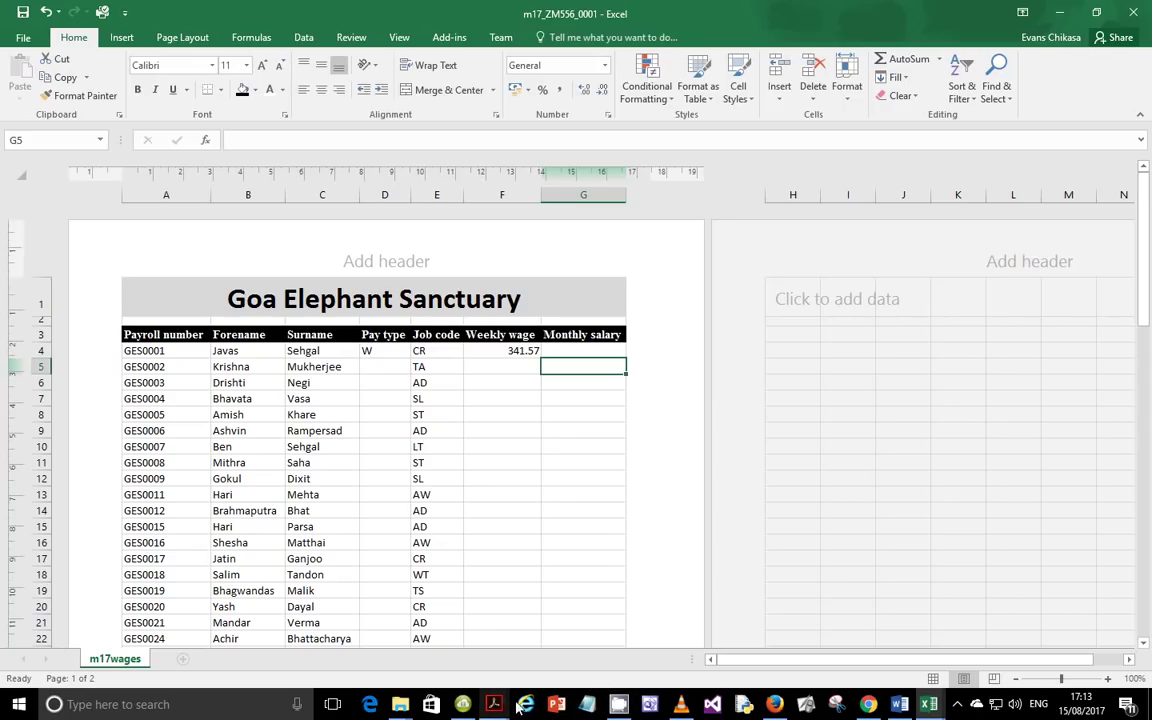
# Step: Check steps 20 and 21 in the question paper, and replicate D4's pay type lookup down column D to row 57 in the m17_ZM556_0001 workbook
pyautogui.moveTo(490, 708)
pyautogui.click(445, 618)
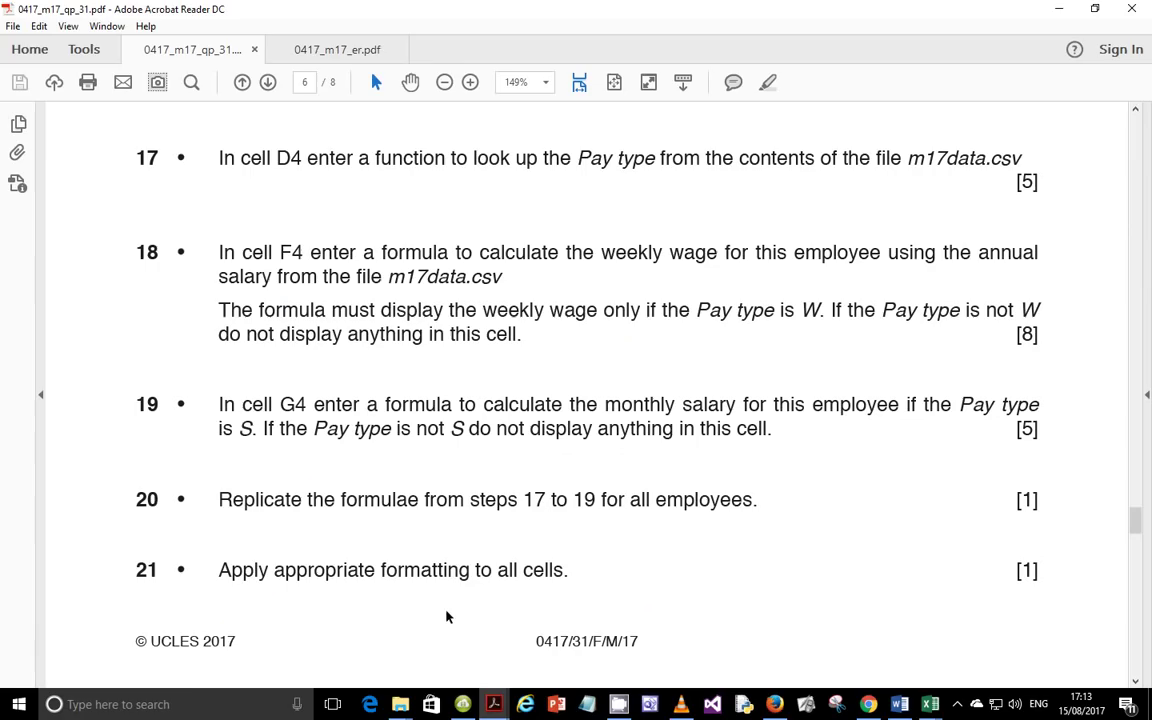
pyautogui.scroll(-2, 489, 432)
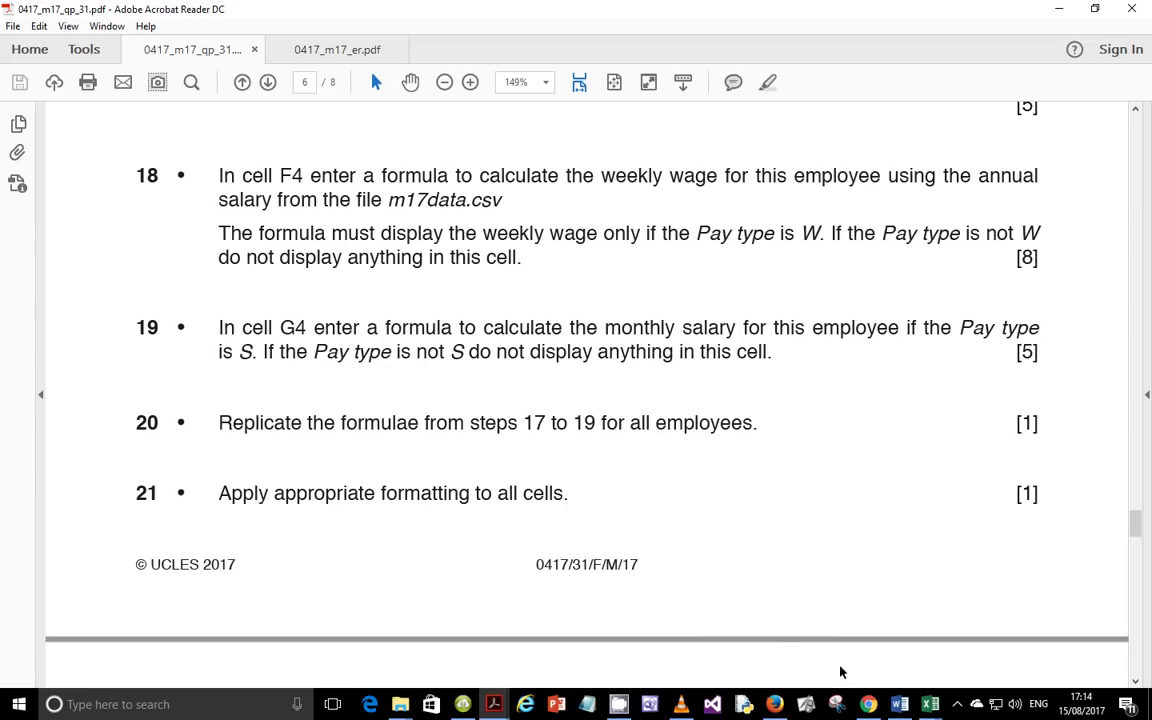
pyautogui.moveTo(930, 705)
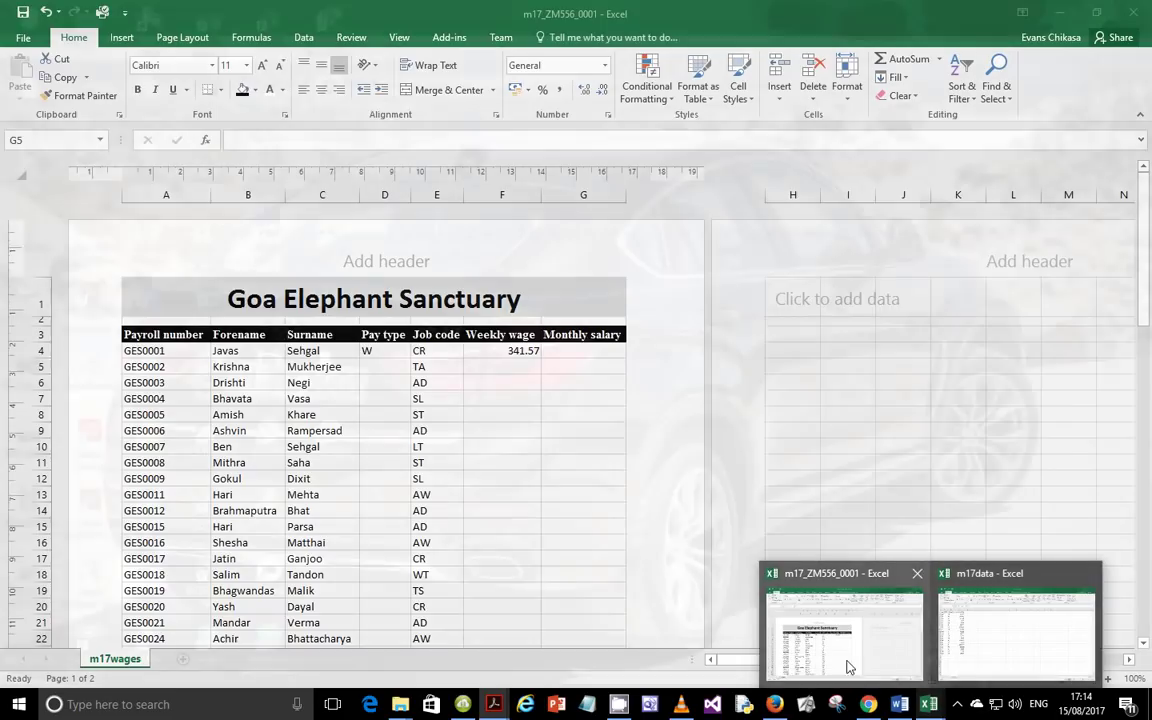
pyautogui.click(847, 667)
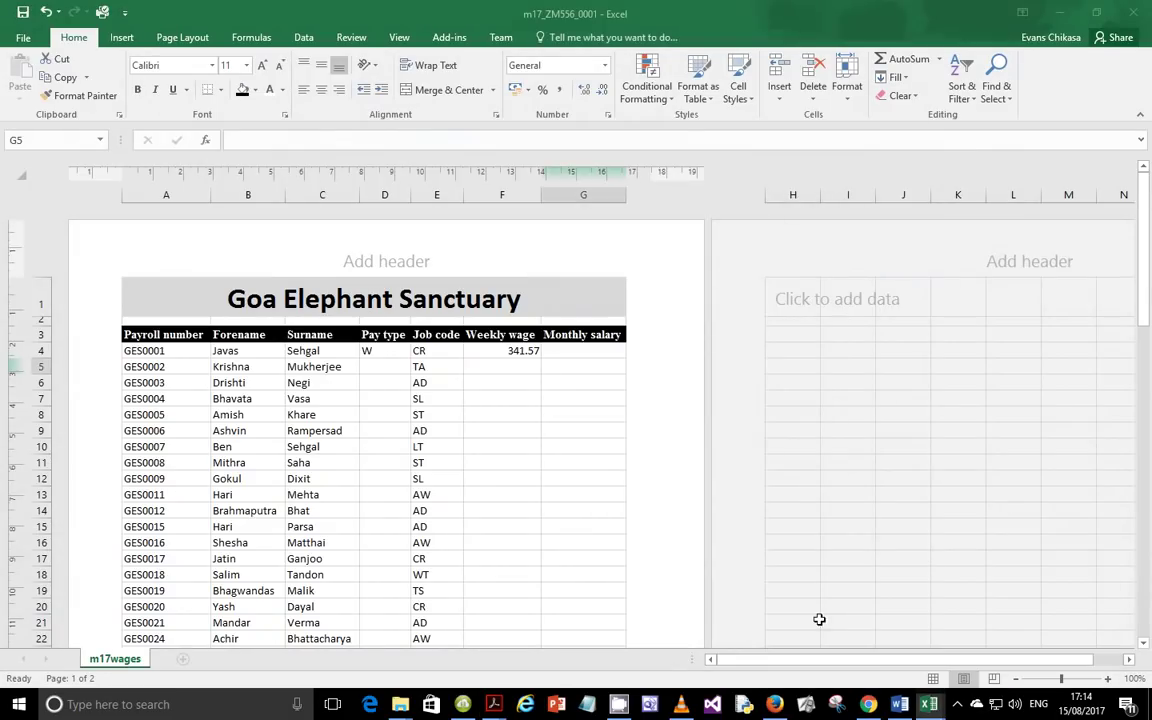
pyautogui.click(385, 351)
pyautogui.scroll(-5, 399, 344)
pyautogui.scroll(6, 399, 344)
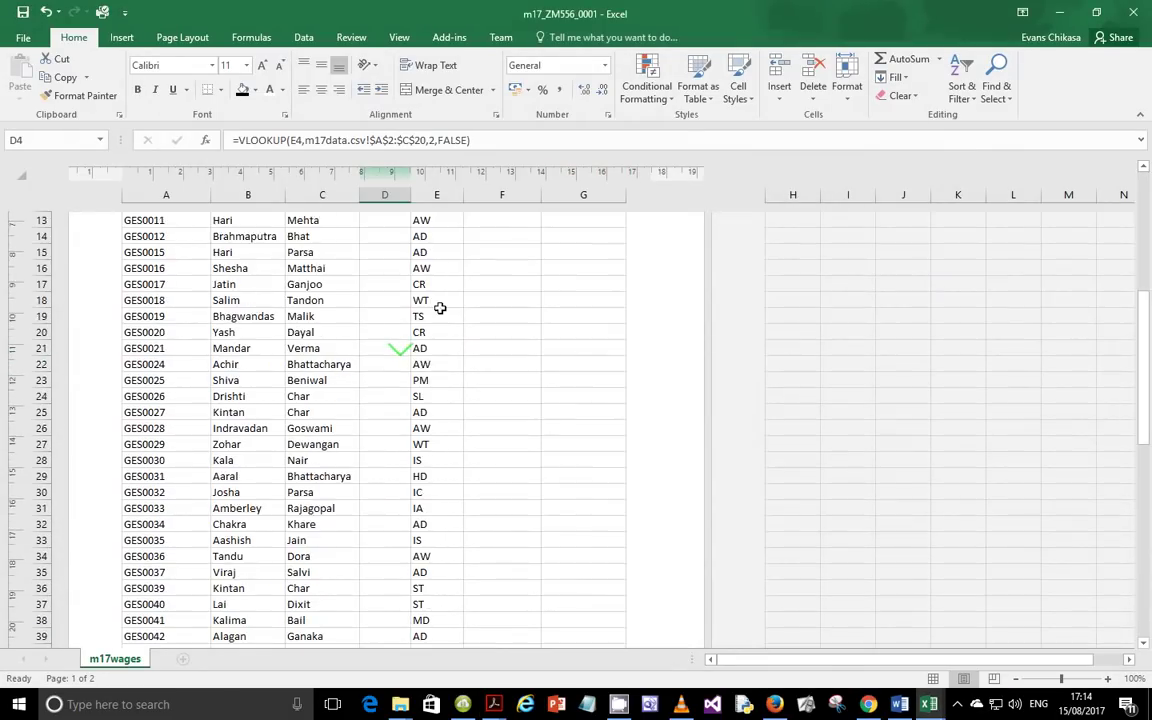
pyautogui.moveTo(411, 358); pyautogui.dragTo(396, 604)
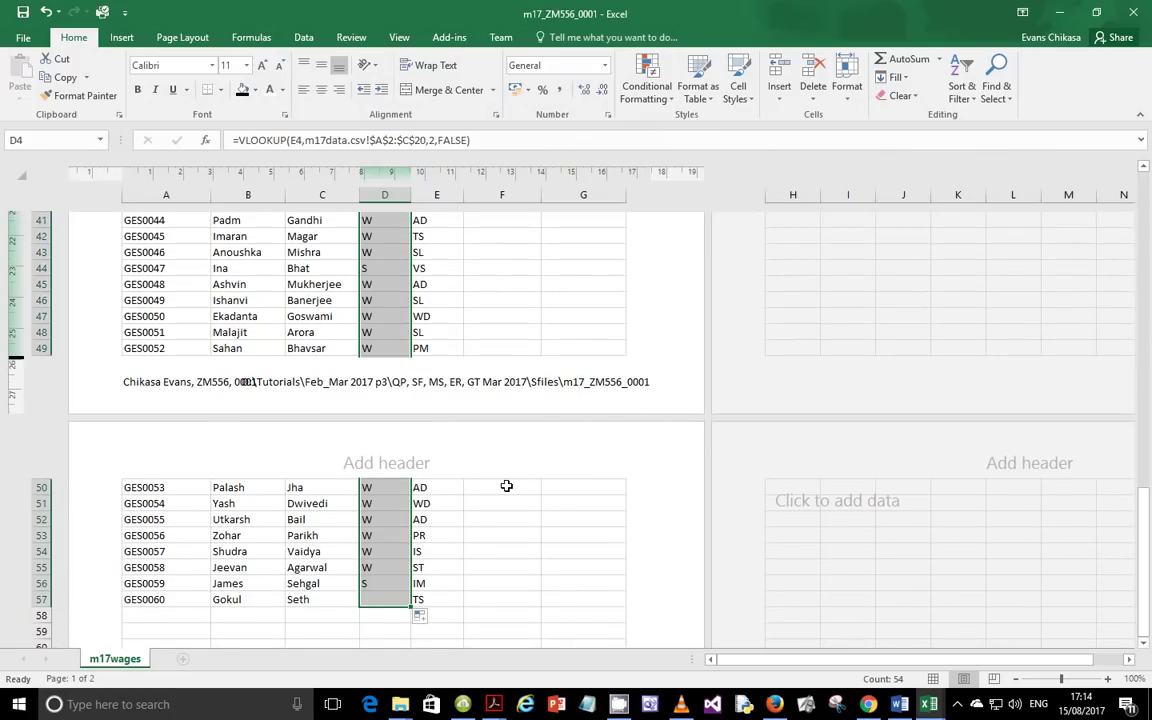
pyautogui.scroll(15, 506, 485)
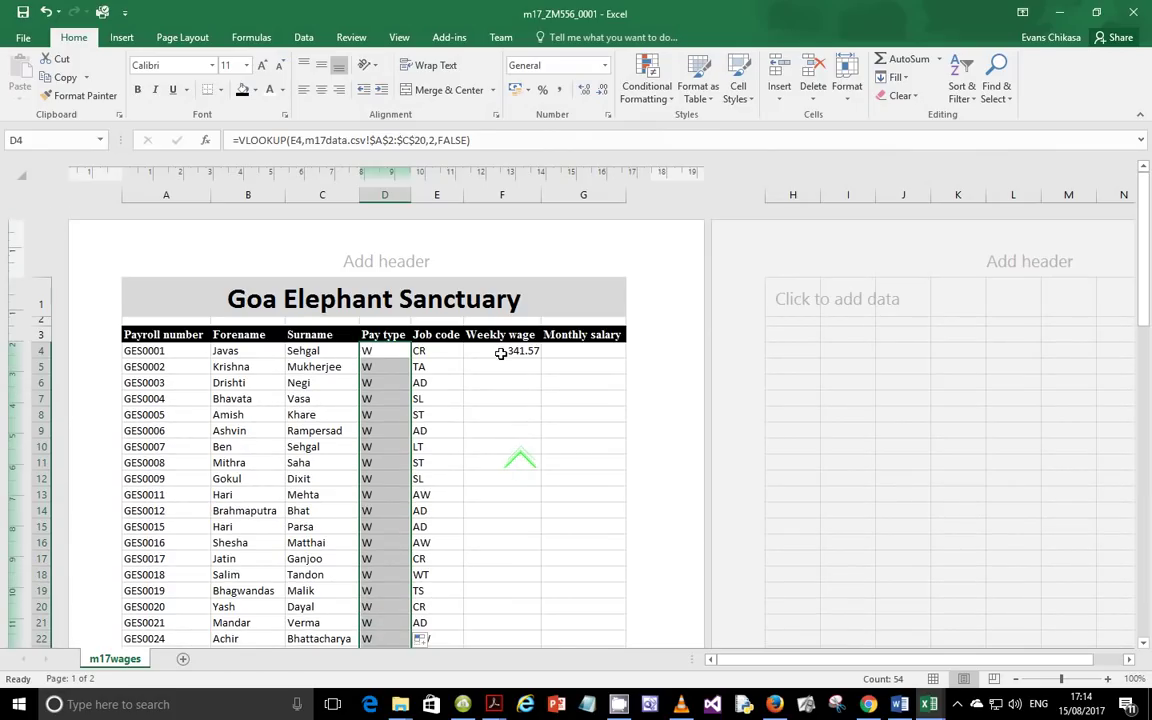
# Step: Replicate the weekly wage and monthly salary formulae from F4:G4 down to row 57, and review the filled columns
pyautogui.click(512, 351)
pyautogui.moveTo(522, 350); pyautogui.dragTo(600, 630)
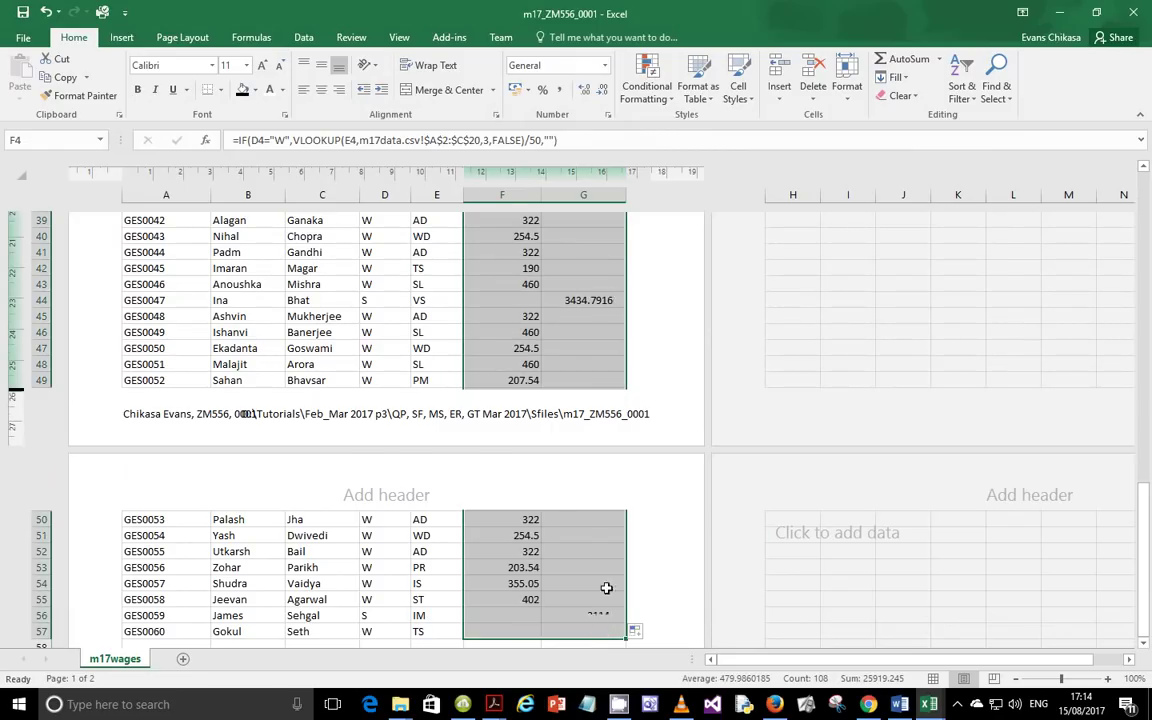
pyautogui.scroll(7, 583, 525)
pyautogui.scroll(6, 583, 525)
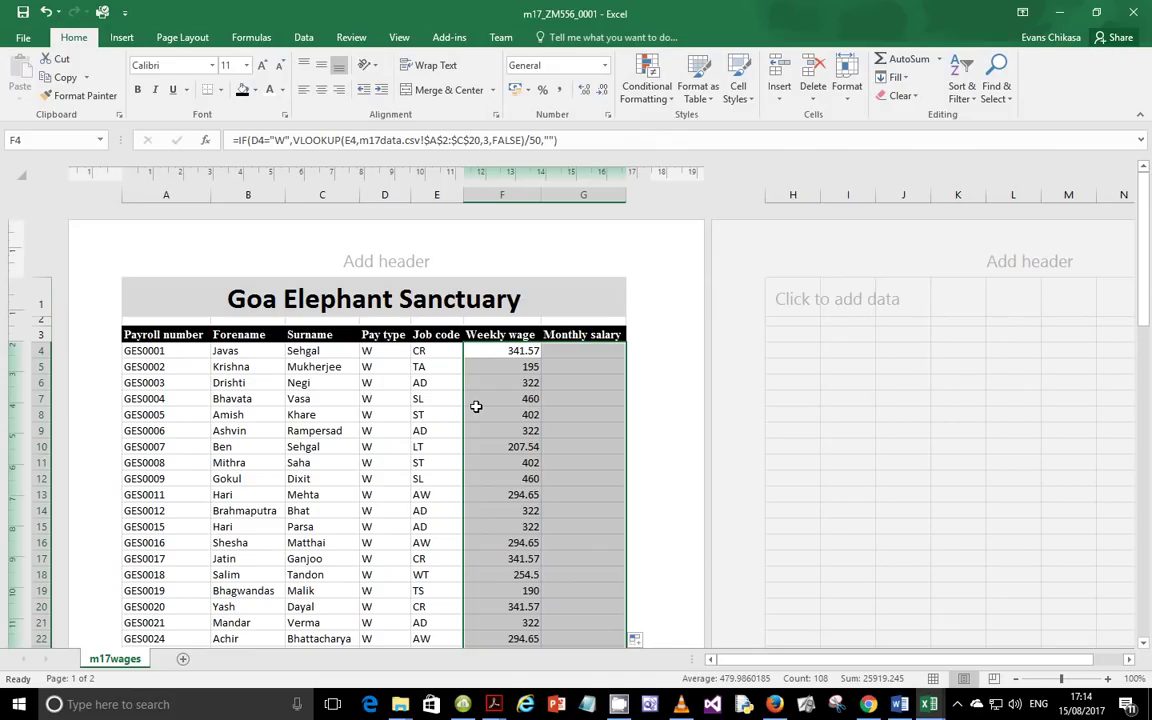
pyautogui.scroll(-15, 476, 407)
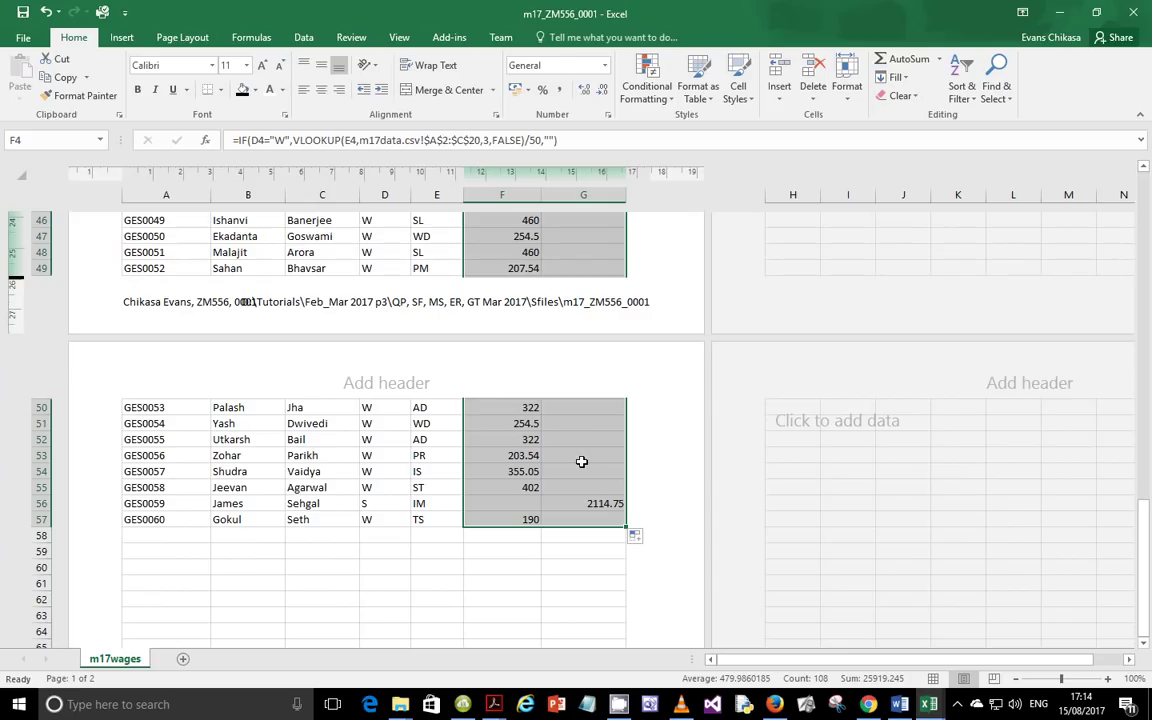
# Step: Open the number format settings for F4:G57 and choose the Currency category
pyautogui.click(498, 705)
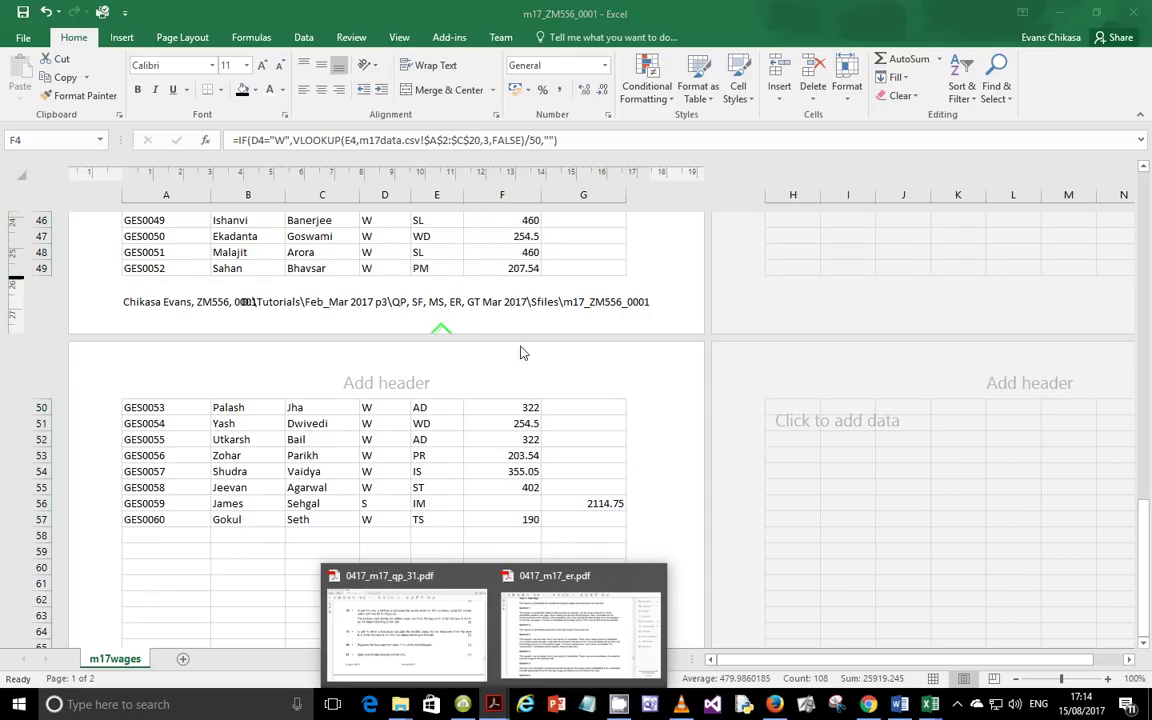
pyautogui.click(465, 401)
pyautogui.scroll(5, 540, 396)
pyautogui.scroll(10, 540, 396)
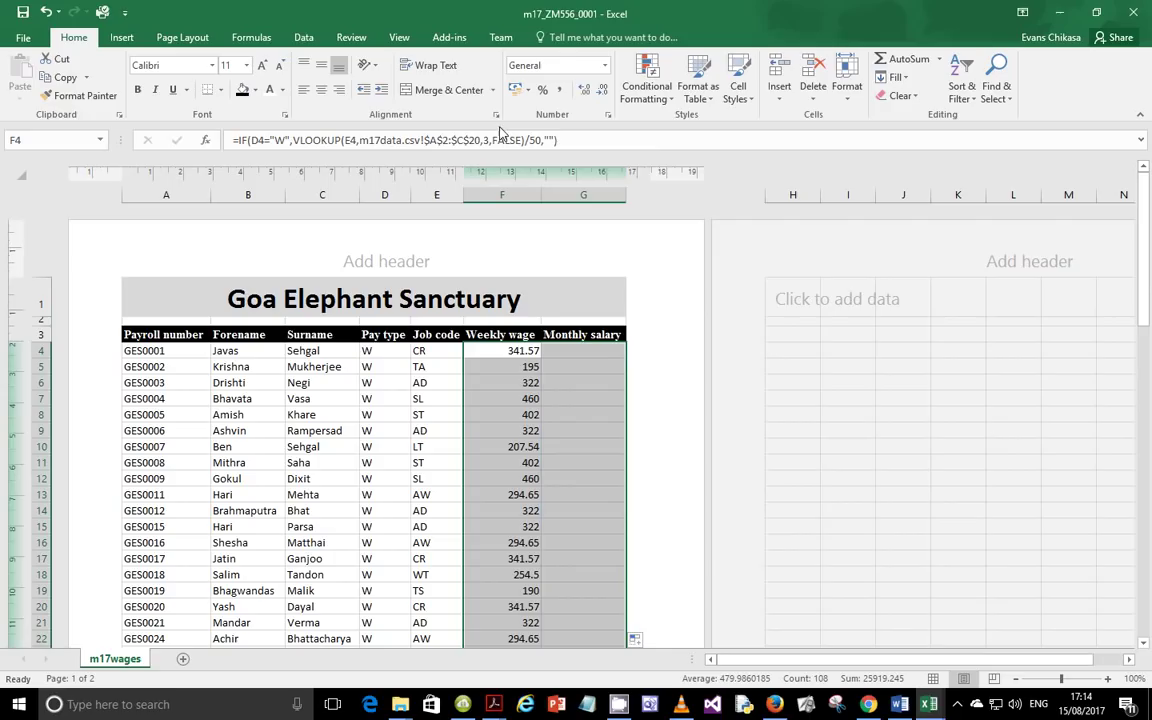
pyautogui.click(607, 115)
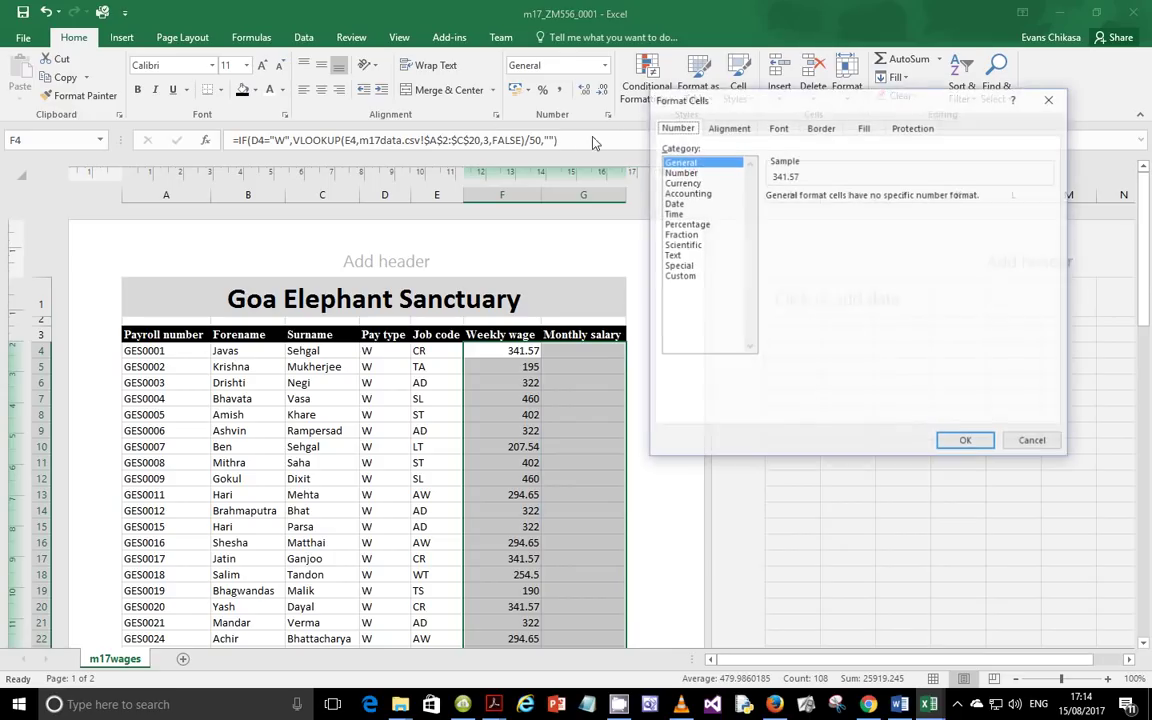
pyautogui.click(681, 182)
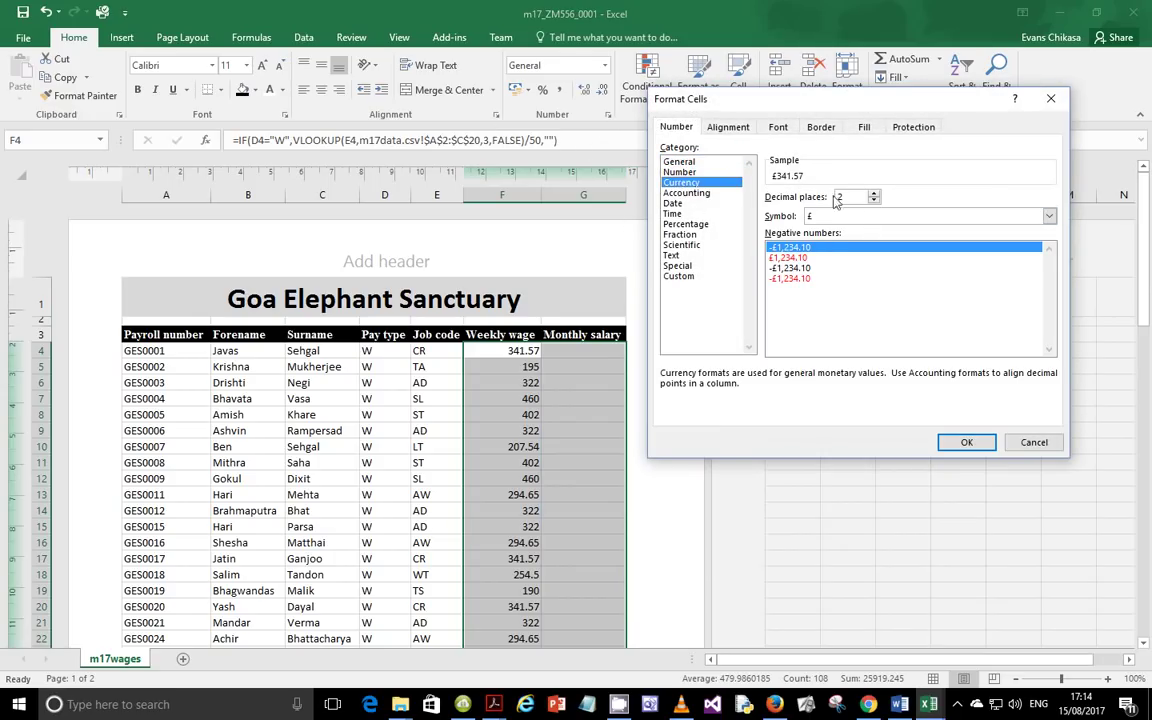
# Step: Set the currency symbol to ₹ English (India) and apply the format to the weekly wage and monthly salary cells
pyautogui.click(840, 216)
pyautogui.scroll(-3, 848, 270)
pyautogui.scroll(-10, 848, 270)
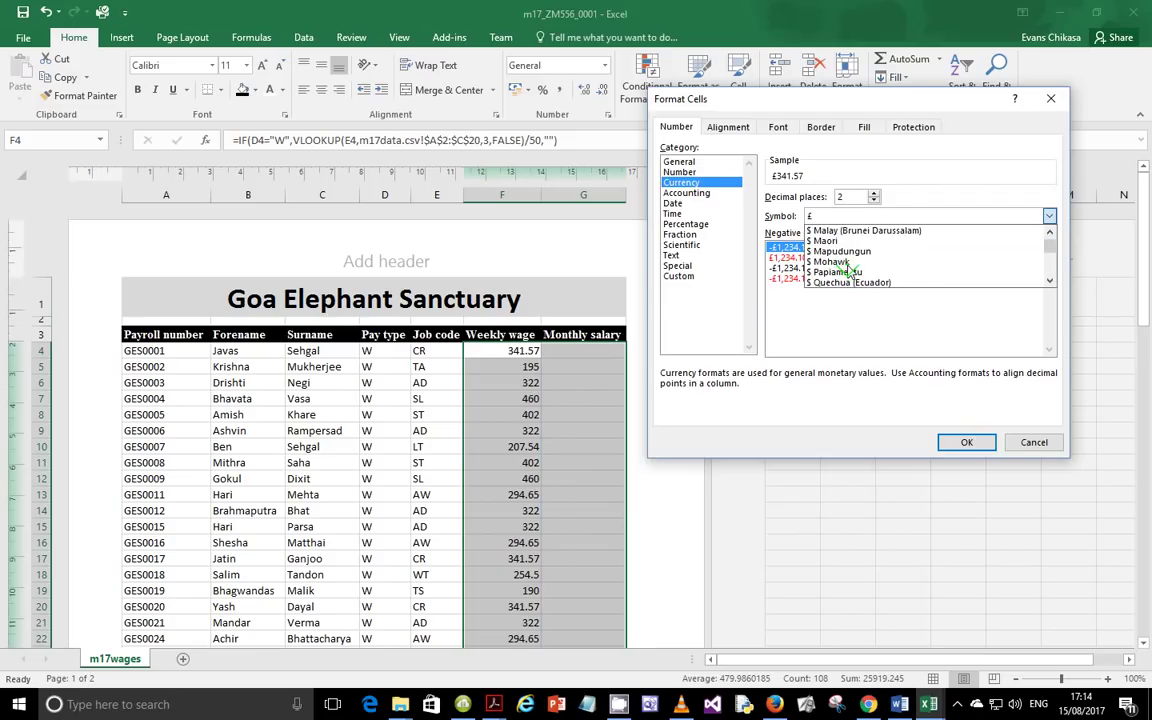
pyautogui.scroll(-10, 848, 270)
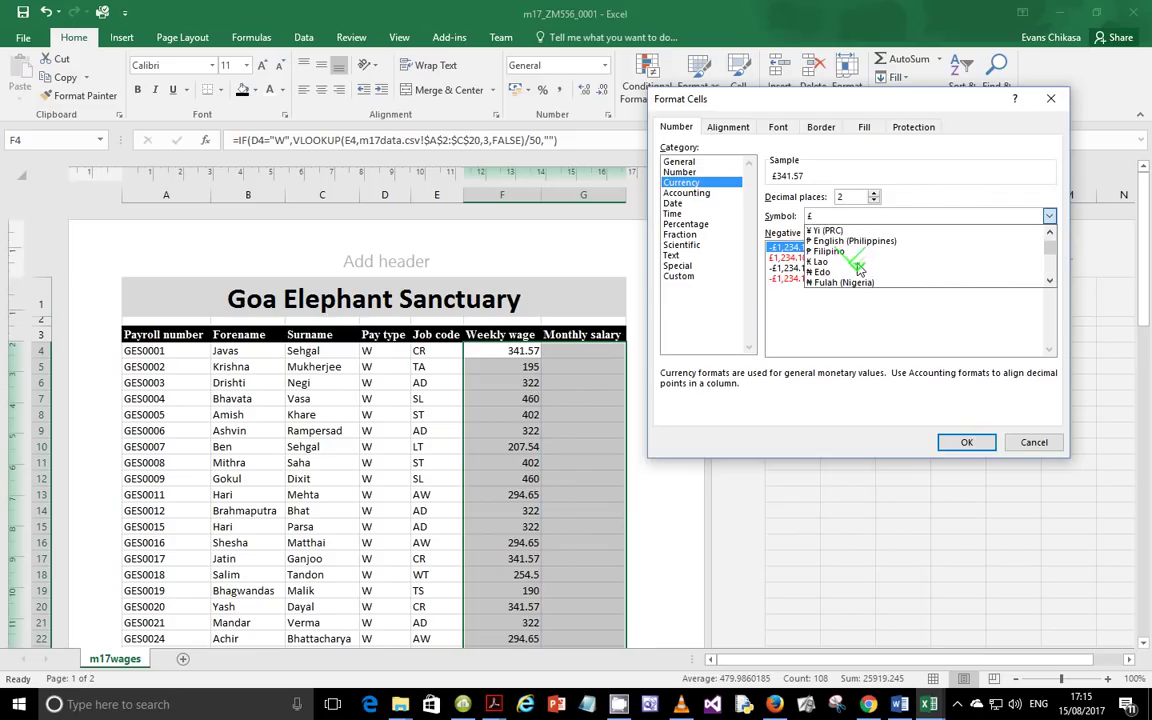
pyautogui.scroll(-10, 857, 268)
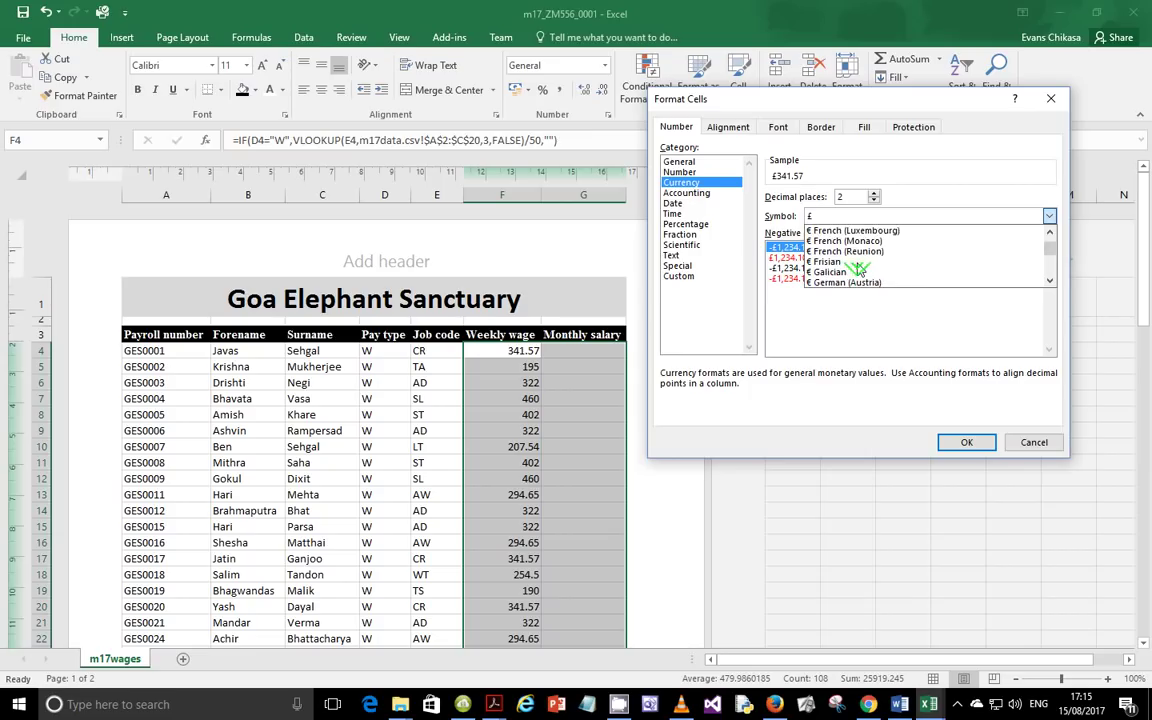
pyautogui.scroll(-10, 857, 268)
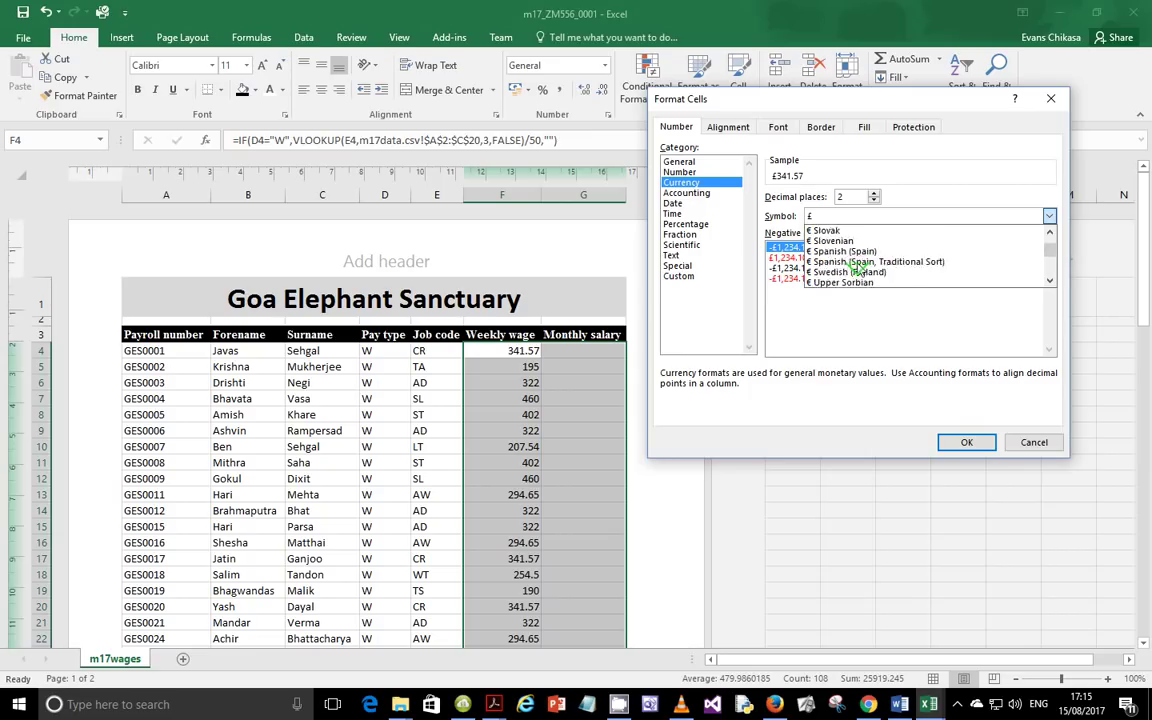
pyautogui.scroll(-10, 857, 268)
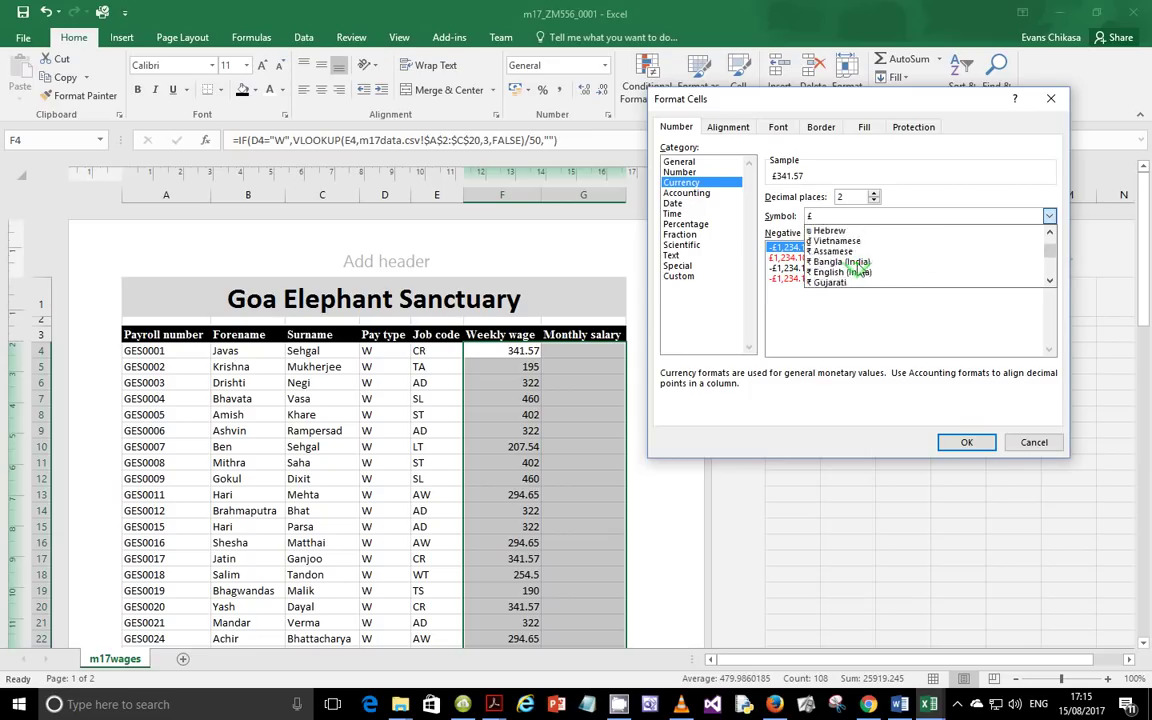
pyautogui.scroll(-1, 857, 268)
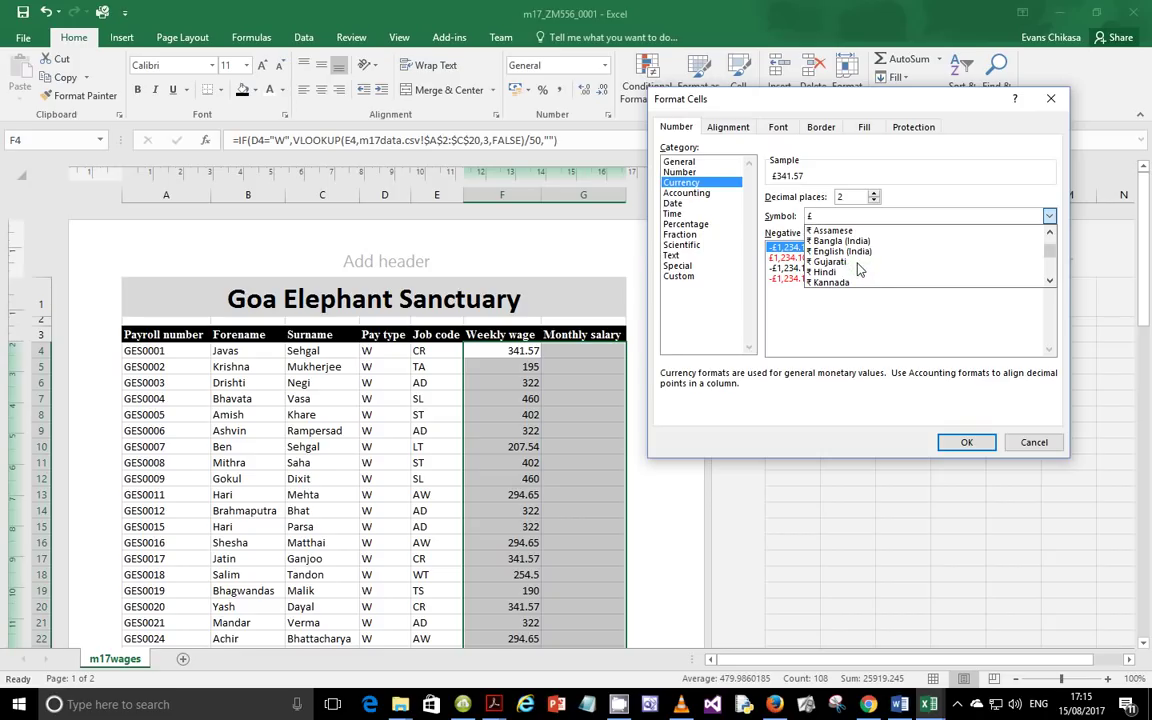
pyautogui.click(857, 253)
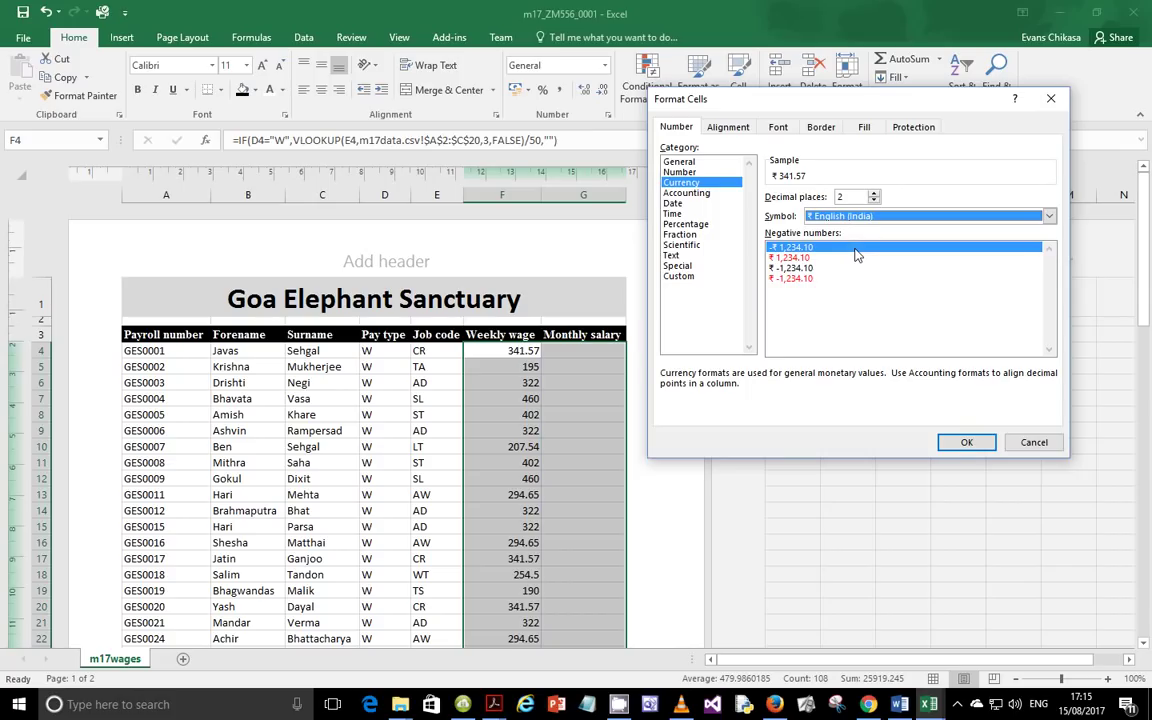
pyautogui.click(966, 444)
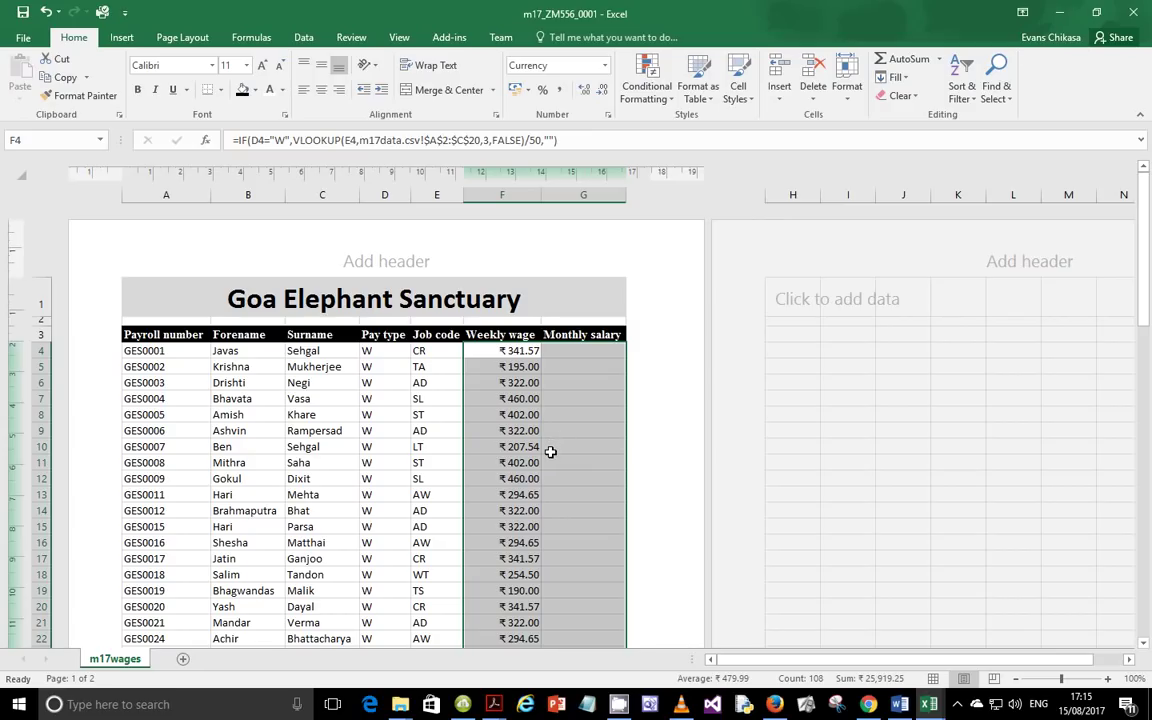
# Step: Review the currency formatting of the Weekly wage and Monthly salary columns for all employees
pyautogui.scroll(-5, 550, 452)
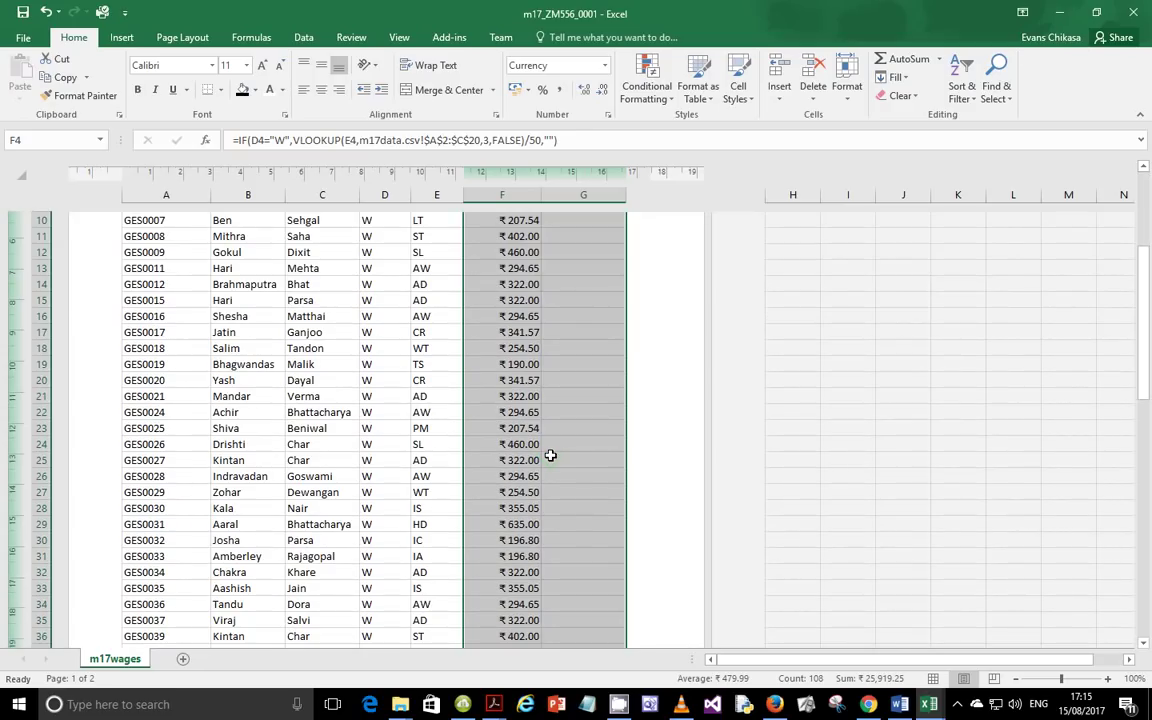
pyautogui.scroll(-6, 550, 456)
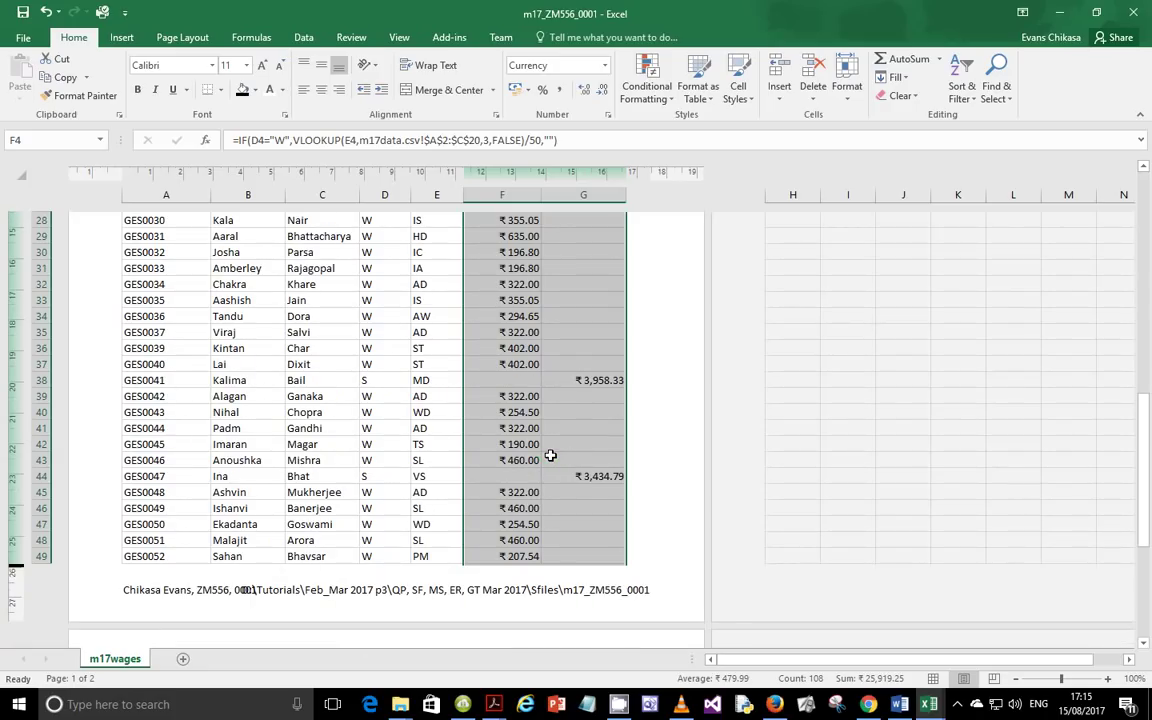
pyautogui.scroll(10, 550, 455)
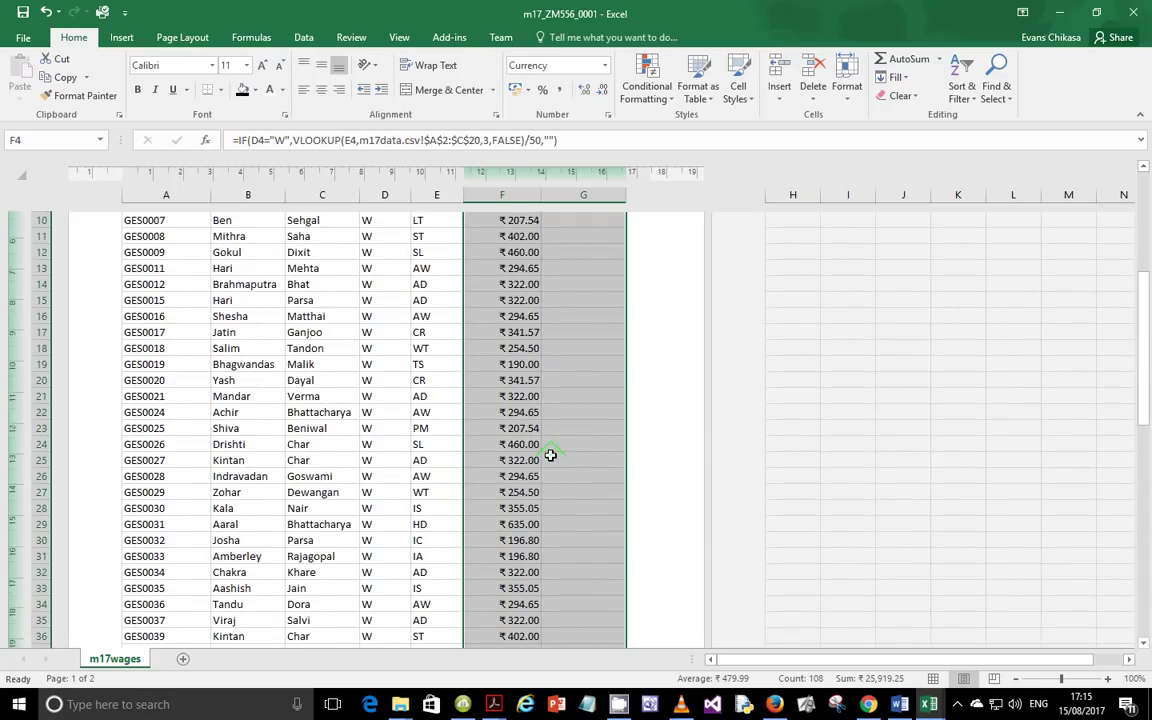
pyautogui.scroll(-8, 550, 456)
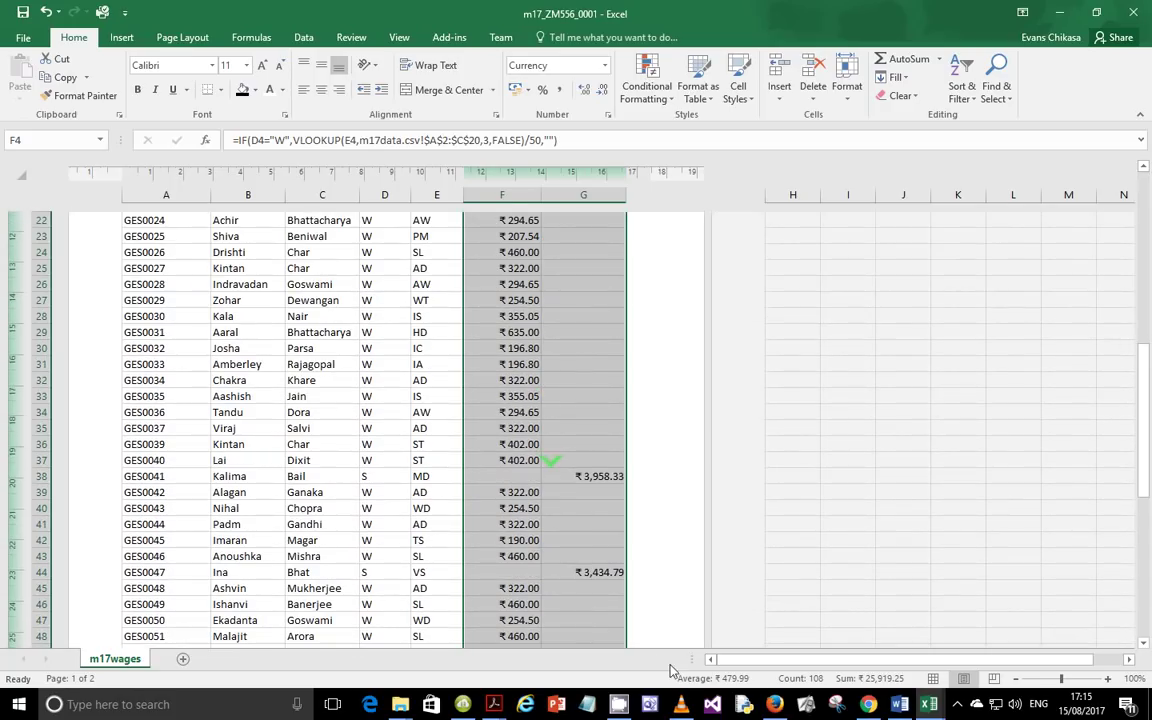
pyautogui.scroll(6, 571, 378)
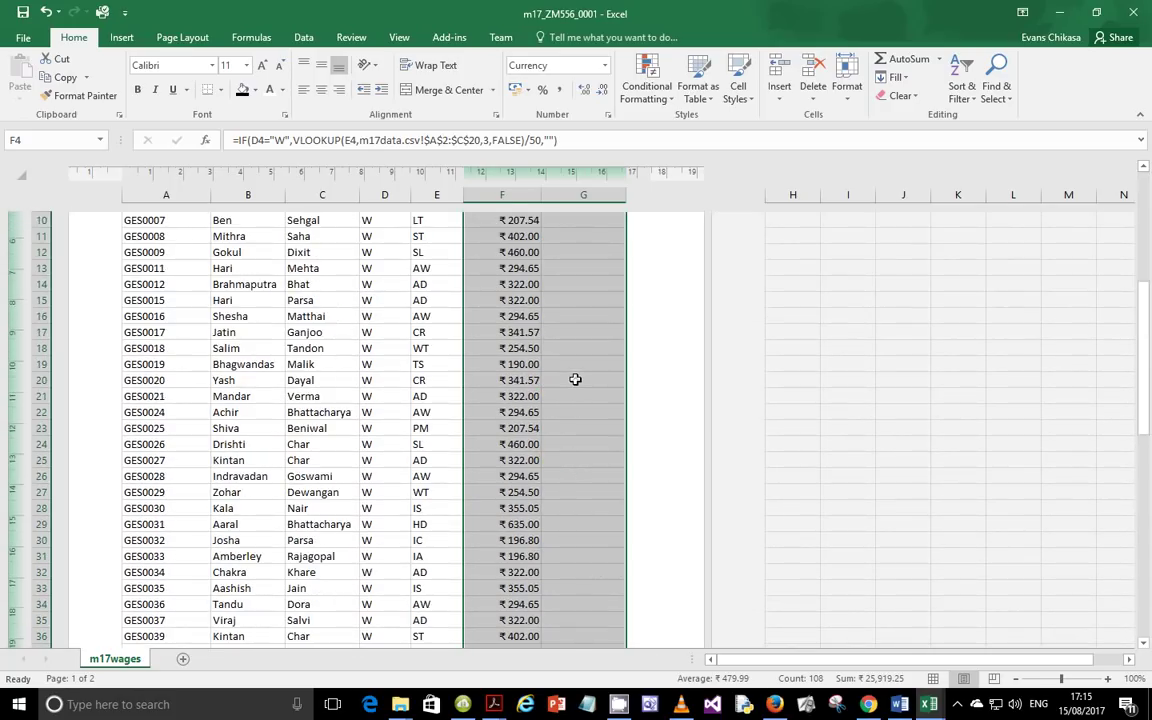
pyautogui.scroll(-8, 584, 345)
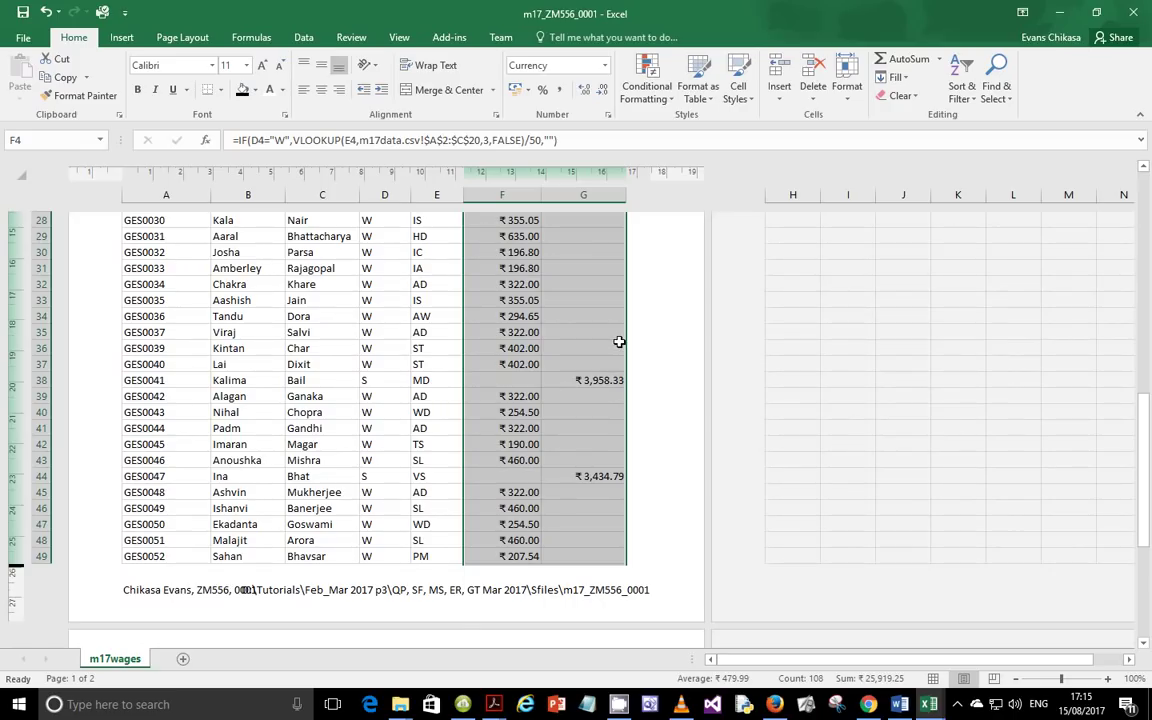
pyautogui.scroll(6, 618, 340)
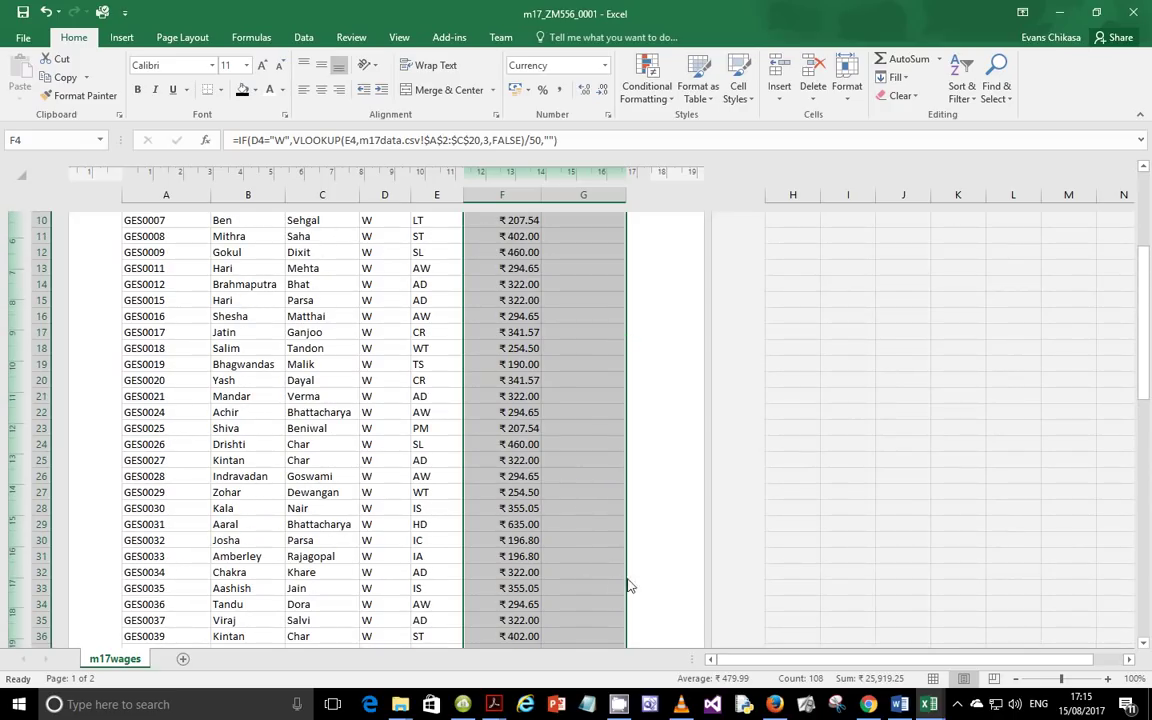
pyautogui.scroll(-7, 617, 550)
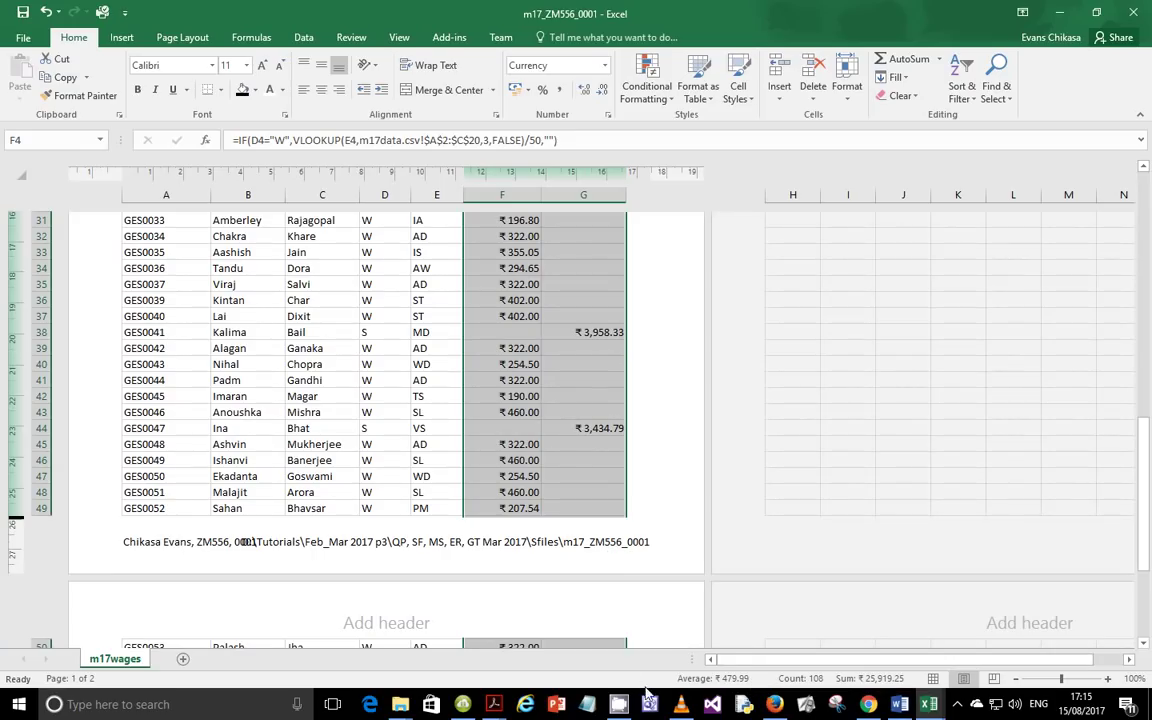
# Step: Switch to the question paper in Acrobat Reader and read the printing requirements in steps 22 and 23
pyautogui.click(495, 706)
pyautogui.click(405, 625)
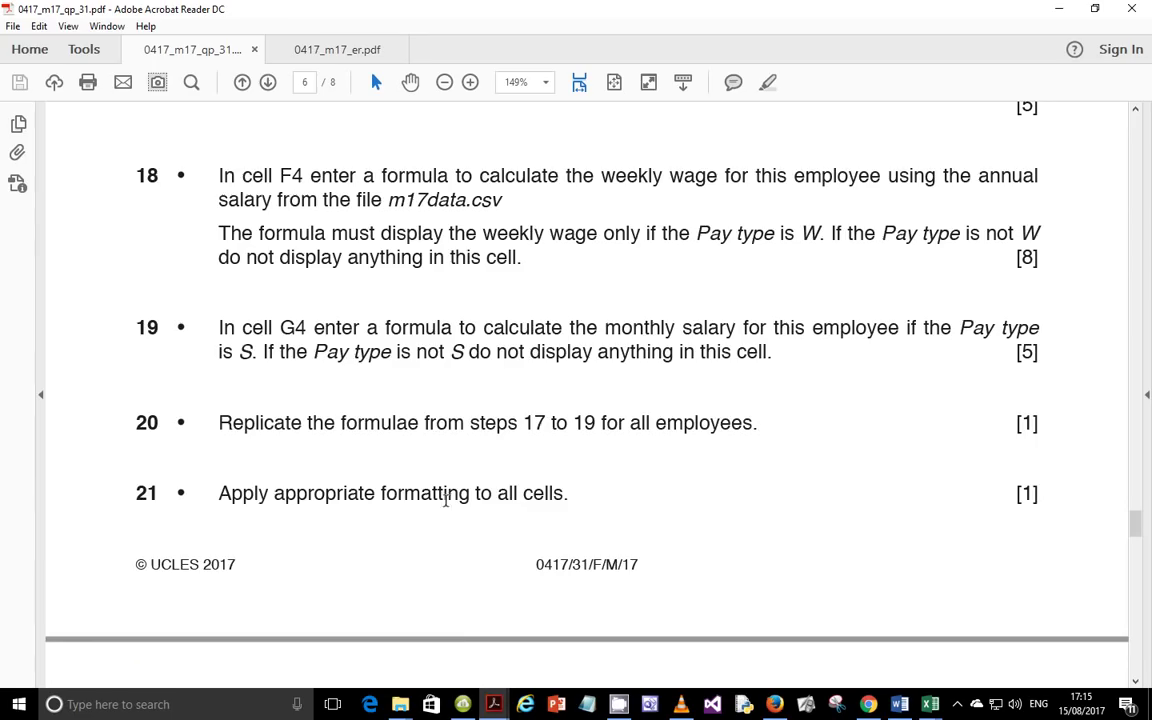
pyautogui.scroll(-4, 445, 490)
pyautogui.scroll(-1, 448, 491)
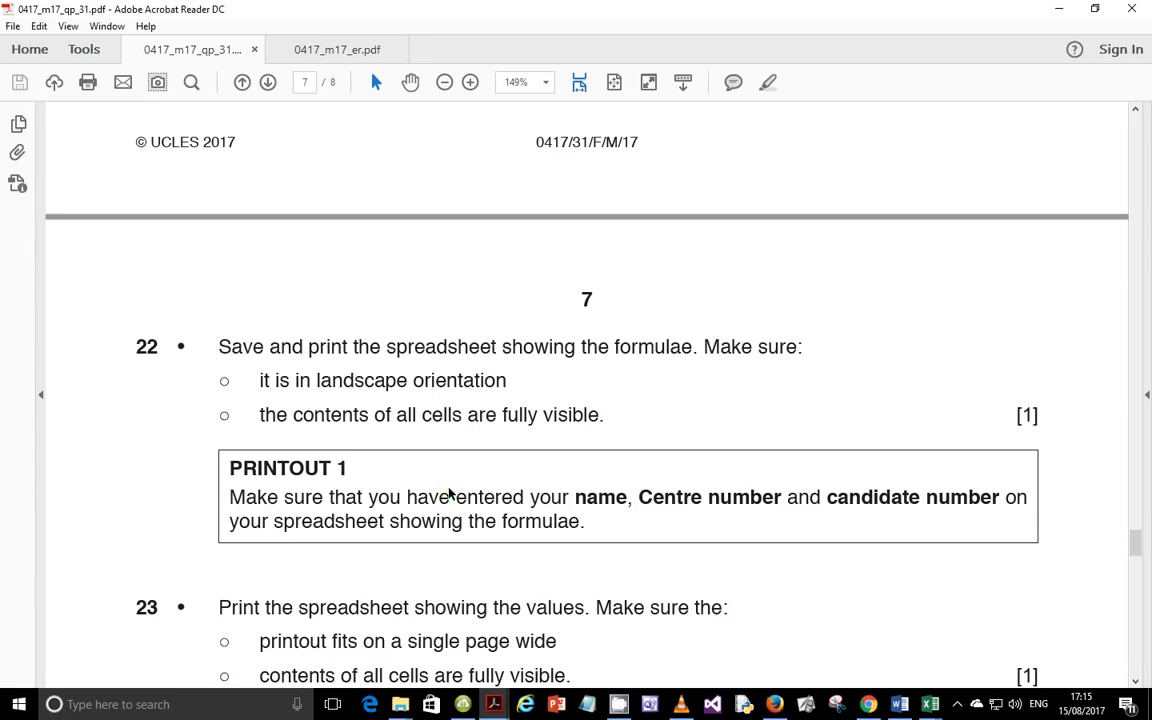
pyautogui.click(957, 704)
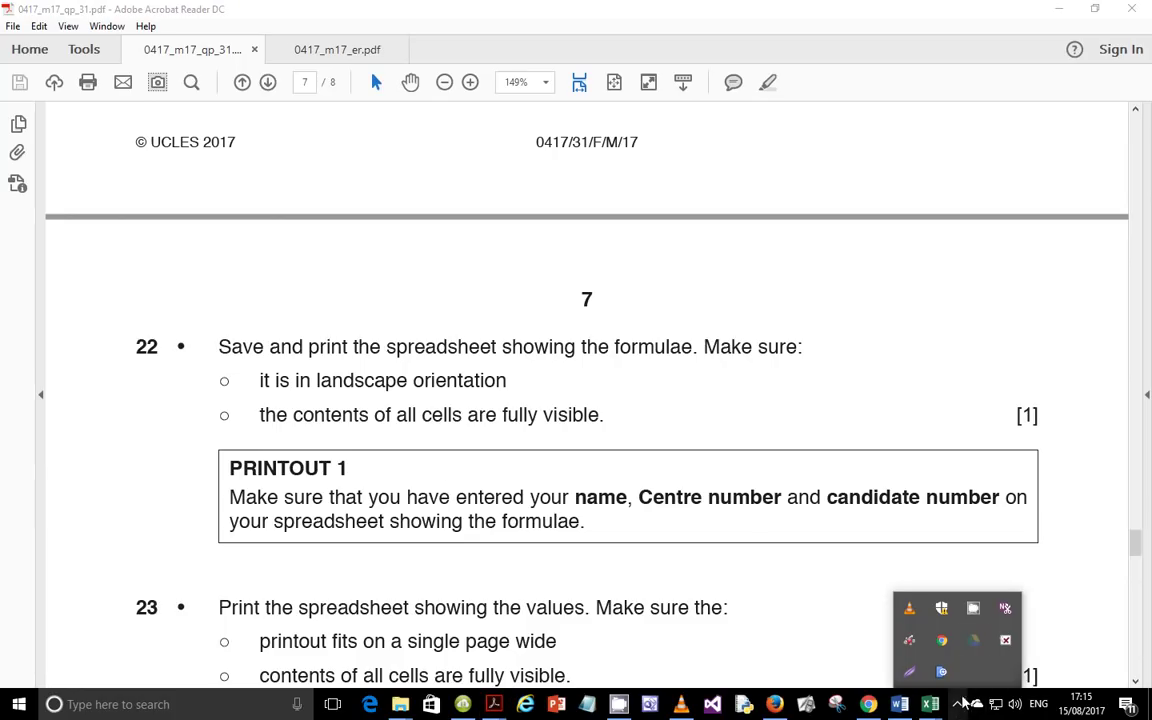
pyautogui.click(973, 609)
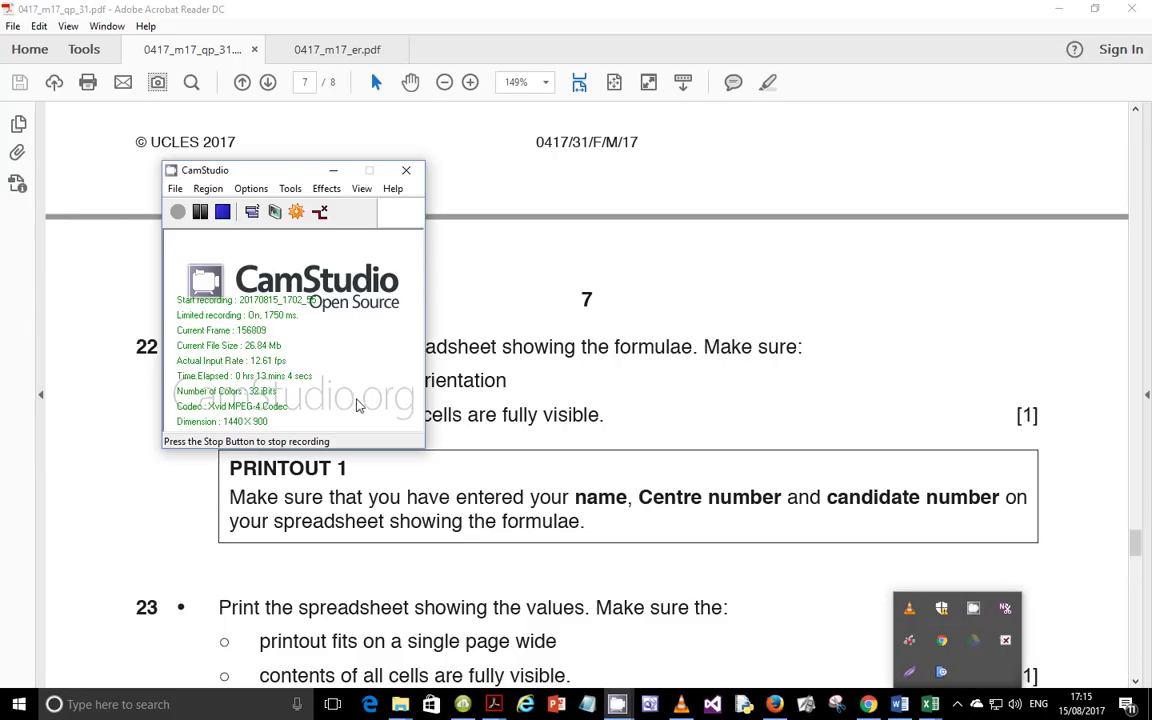
pyautogui.click(334, 171)
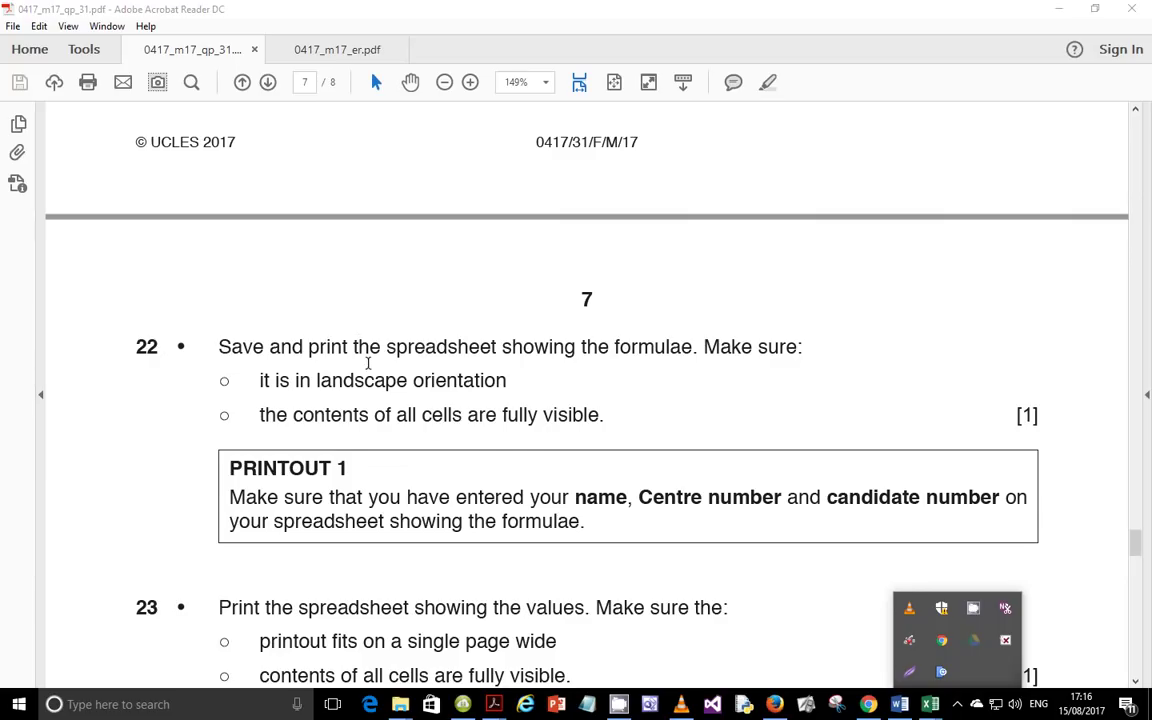
# Step: Read the remaining printout requirements in the question paper, then return to step 22 on printing the formulae
pyautogui.scroll(-10, 368, 360)
pyautogui.scroll(-8, 368, 360)
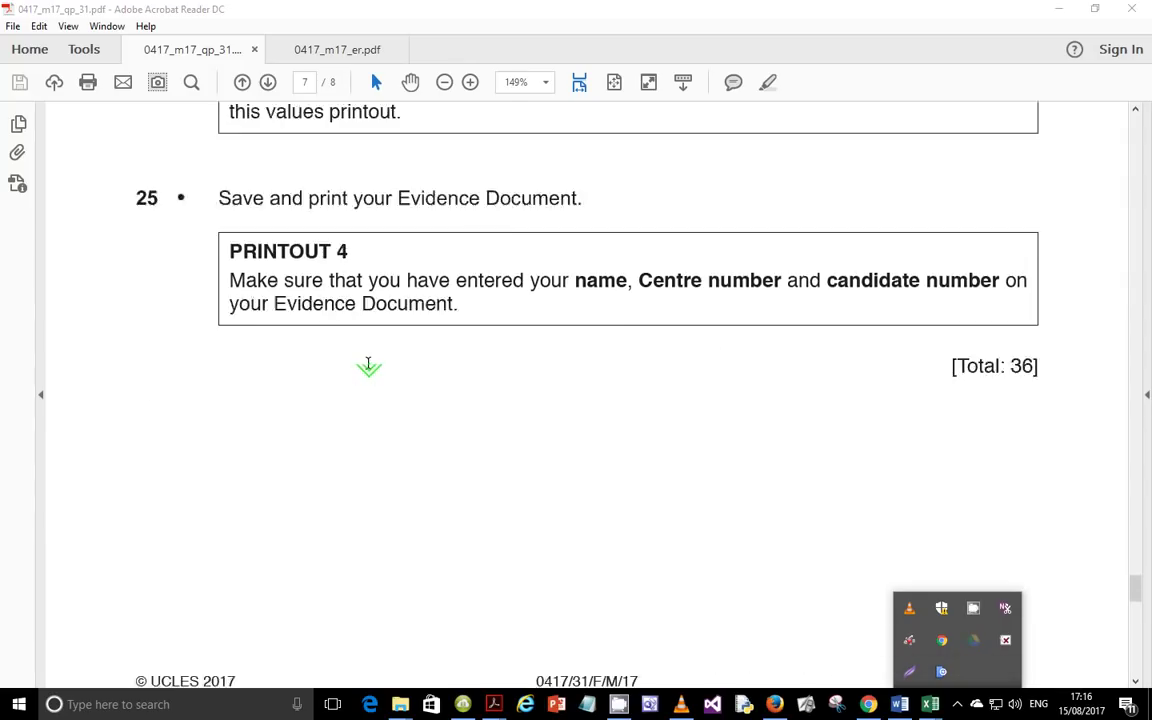
pyautogui.scroll(8, 368, 360)
pyautogui.scroll(10, 376, 355)
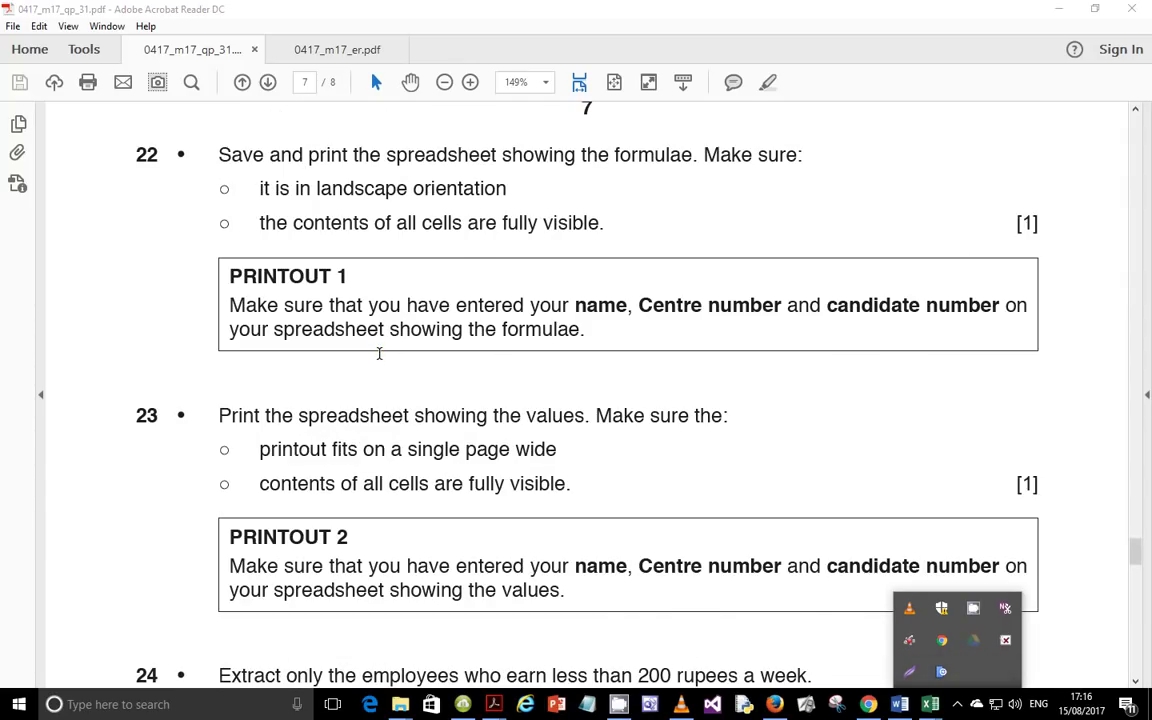
pyautogui.scroll(1, 379, 353)
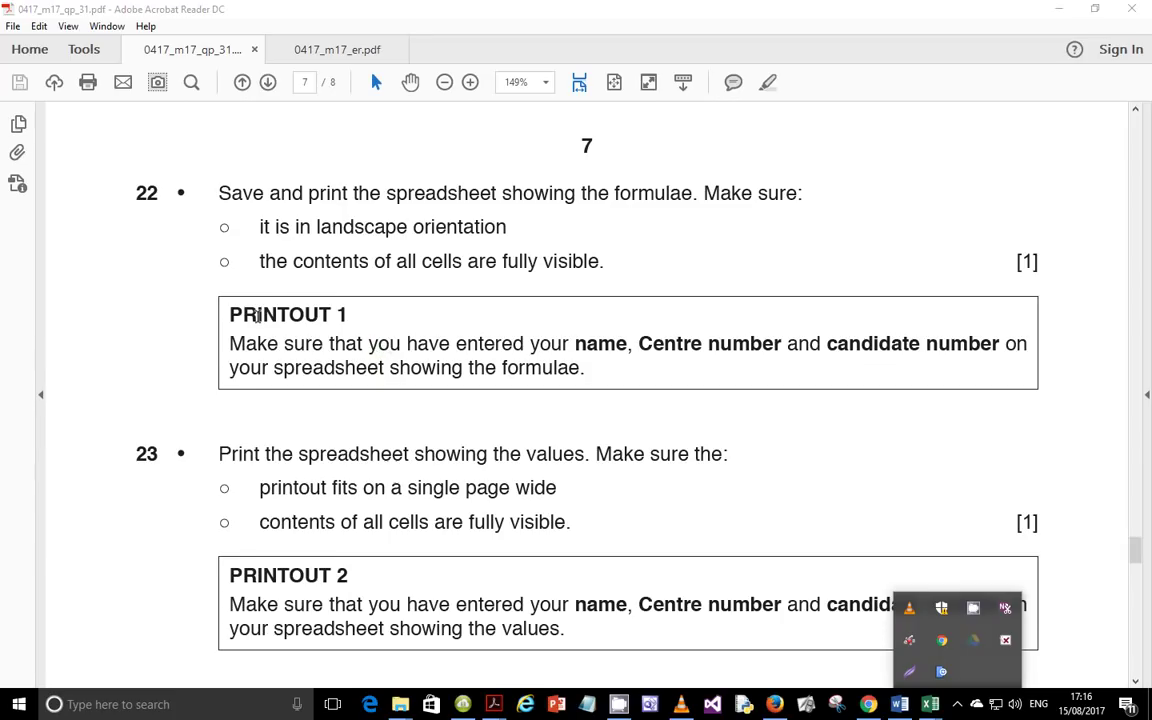
pyautogui.scroll(6, 300, 342)
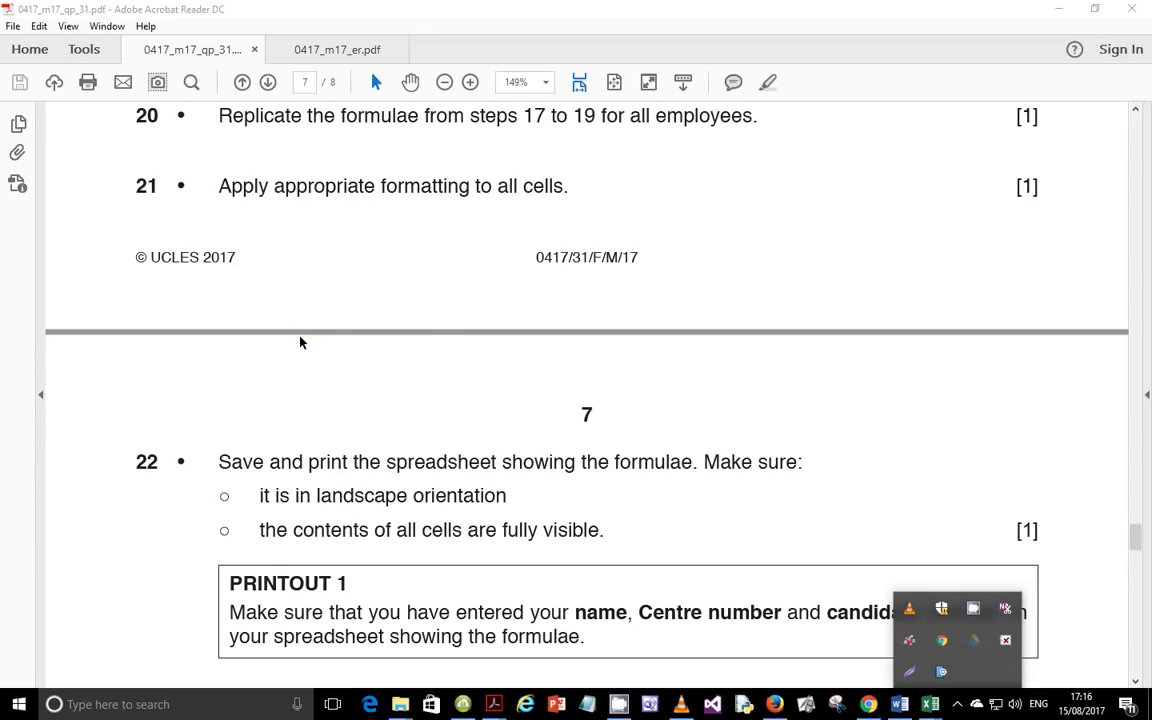
pyautogui.scroll(-4, 300, 342)
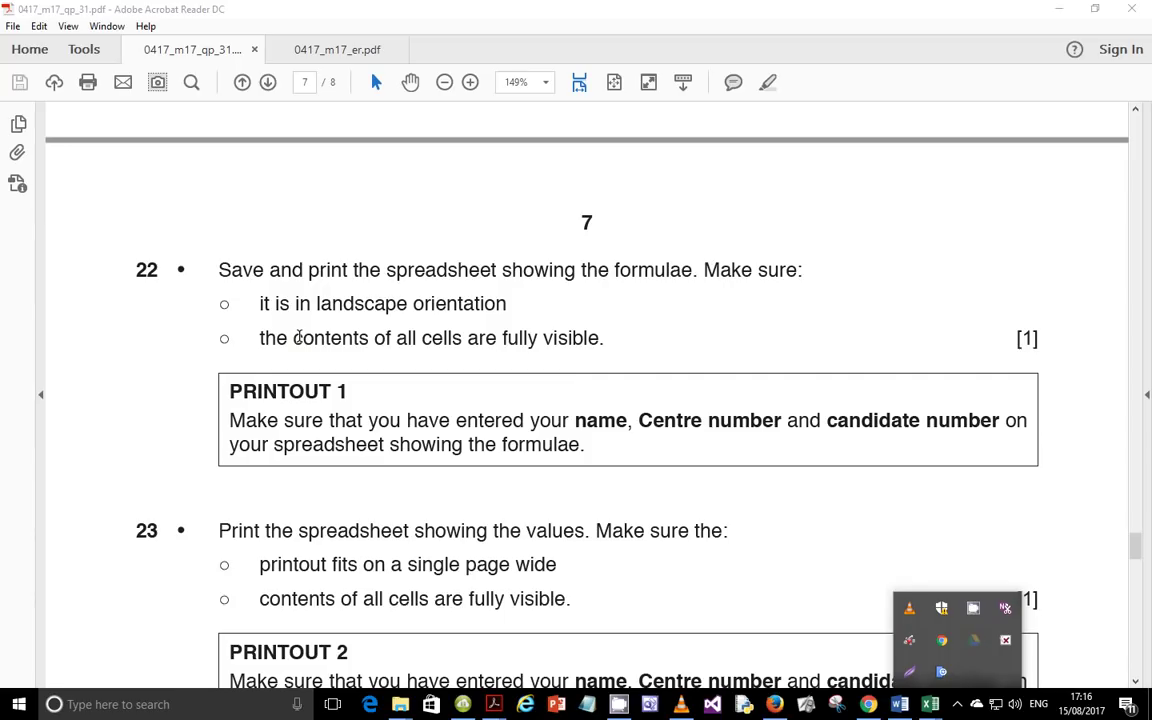
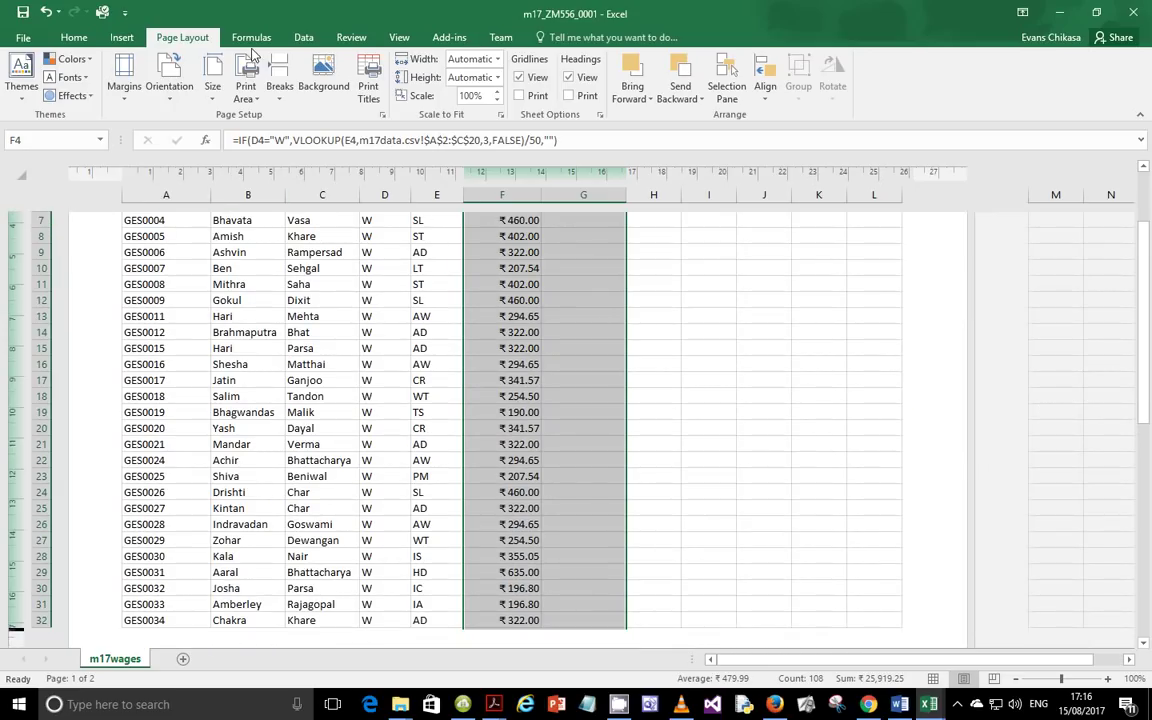
# Step: Show the formulae in the m17wages sheet in Excel and autofit all column widths to their contents
pyautogui.click(236, 38)
pyautogui.click(739, 59)
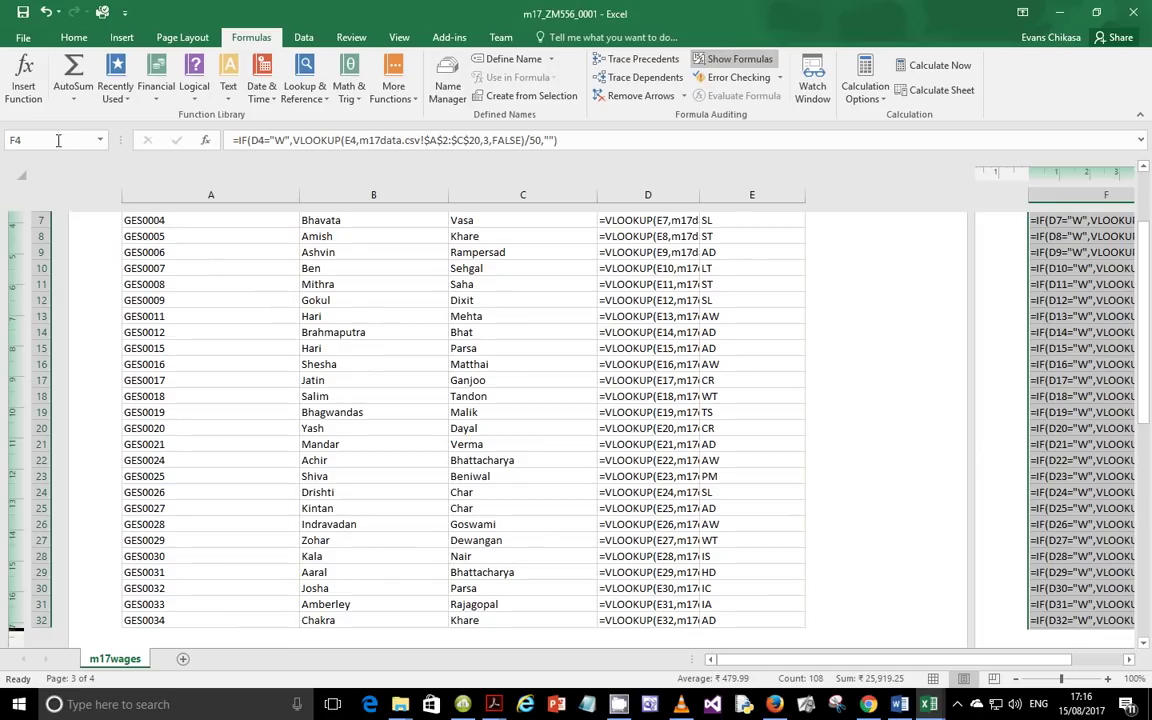
pyautogui.click(25, 177)
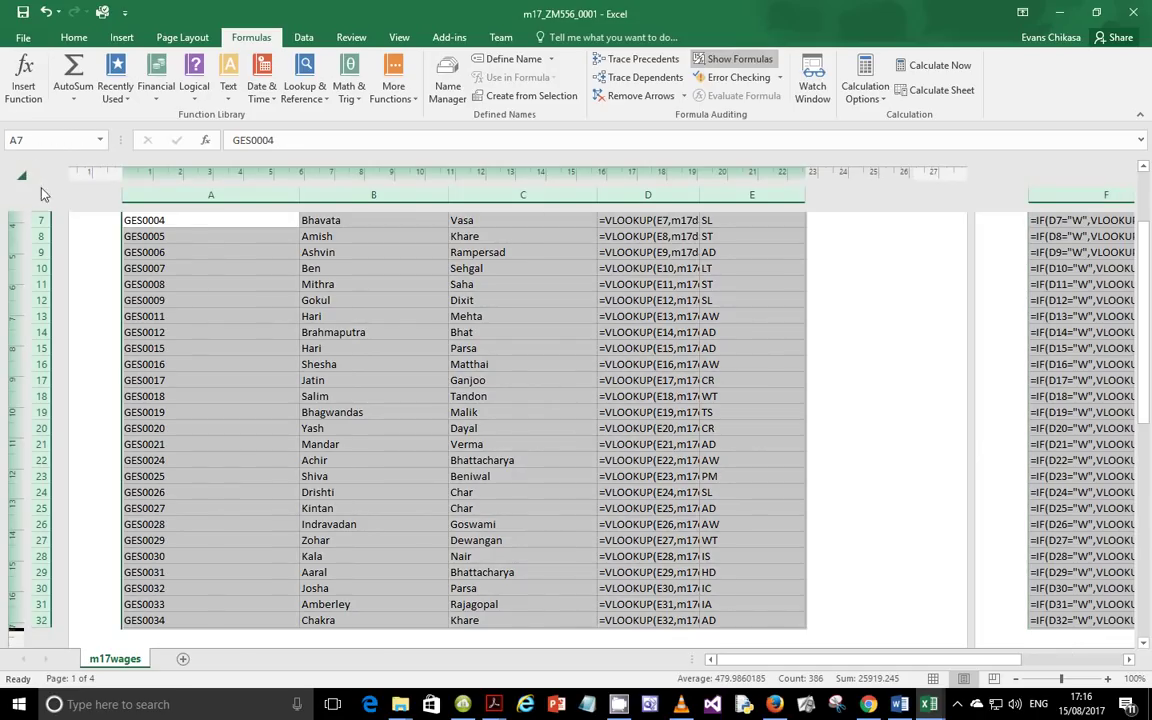
pyautogui.doubleClick(301, 199)
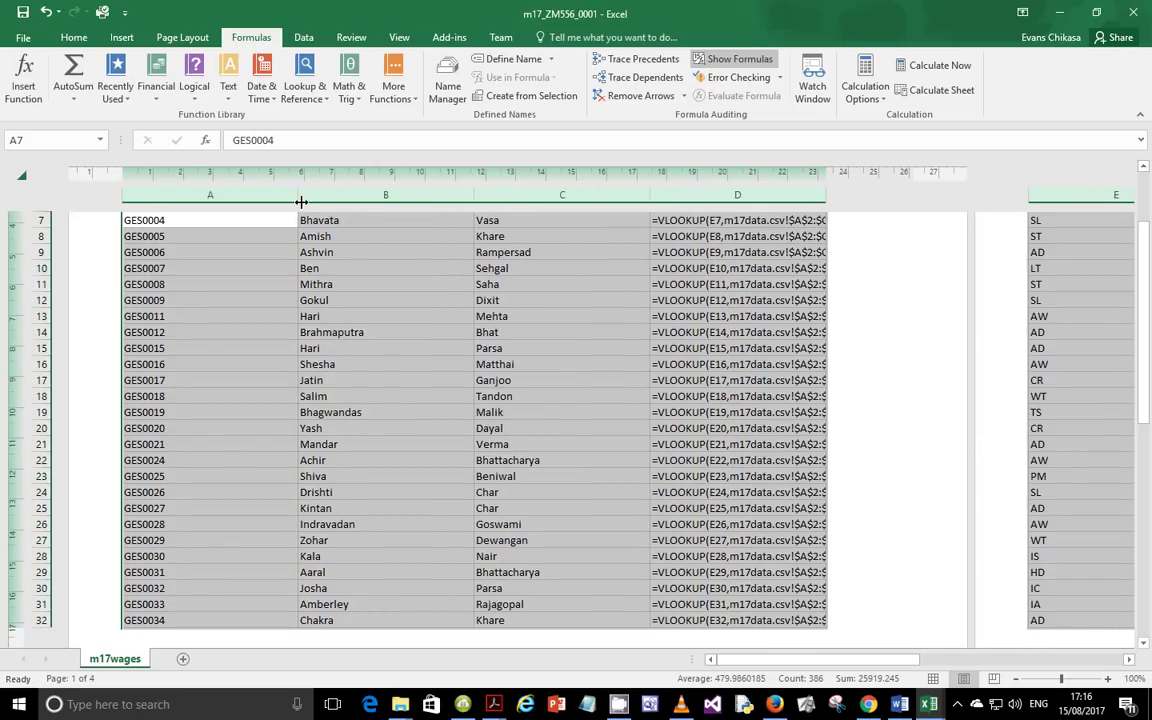
pyautogui.doubleClick(471, 193)
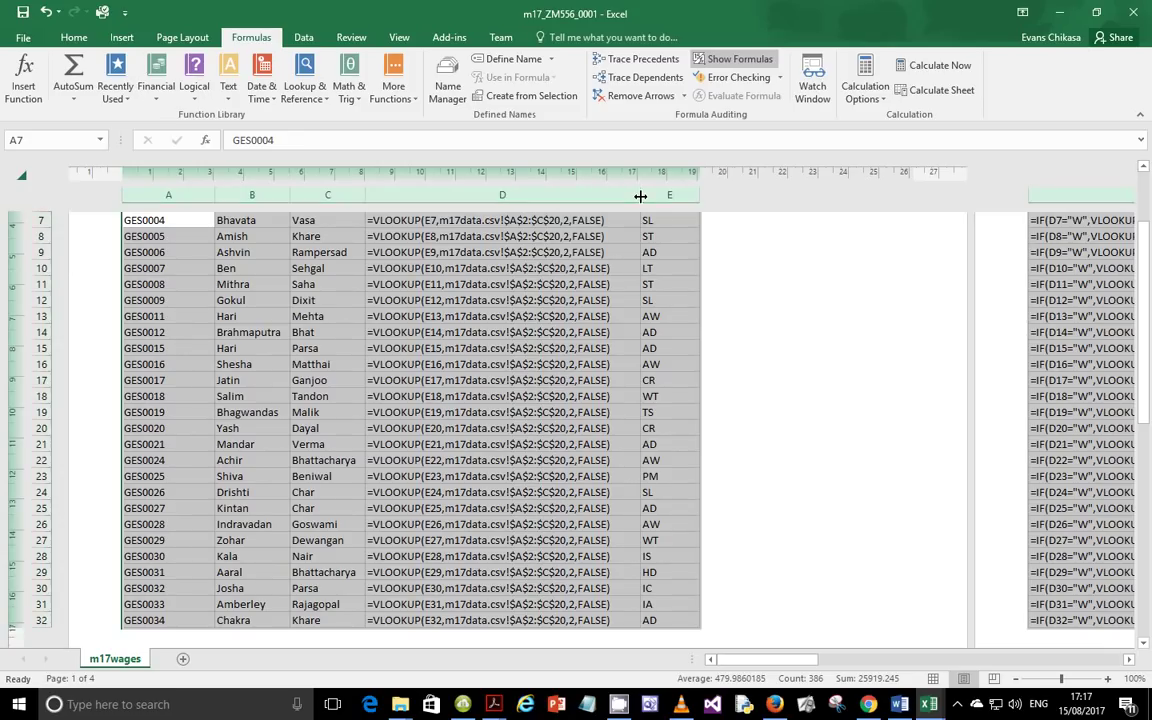
pyautogui.scroll(1, 925, 622)
pyautogui.moveTo(805, 662); pyautogui.dragTo(750, 678)
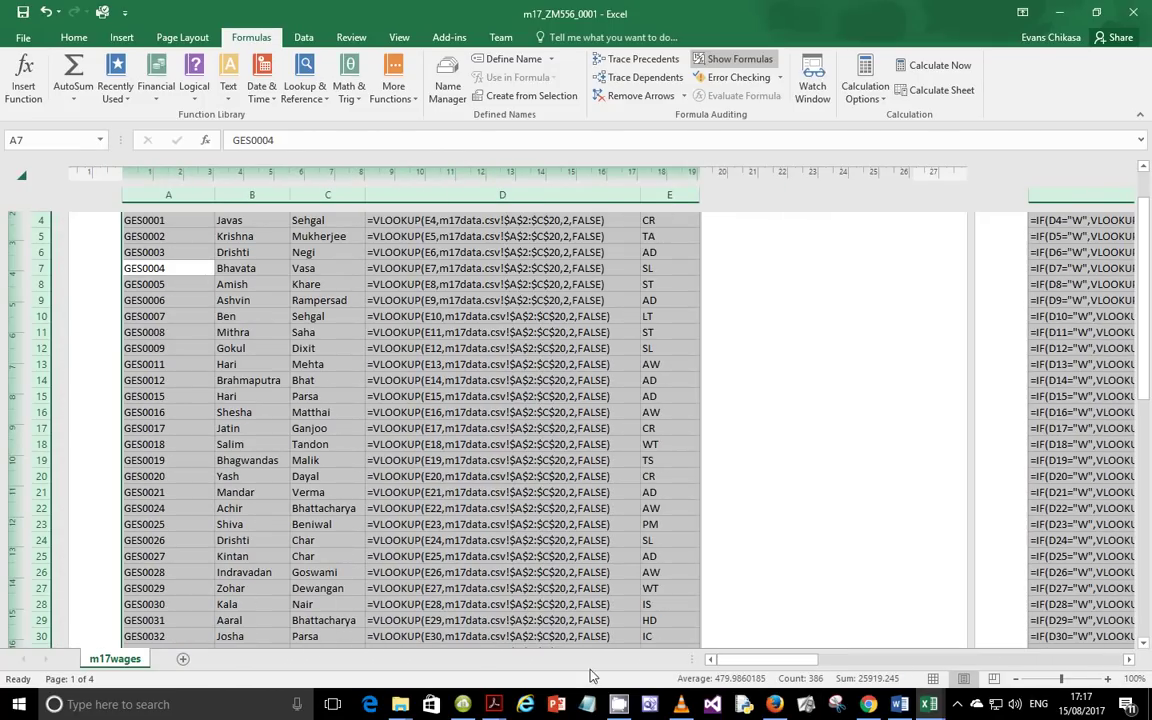
# Step: Check step 22's orientation and cell visibility requirements in the question paper, then return to Excel
pyautogui.moveTo(493, 704)
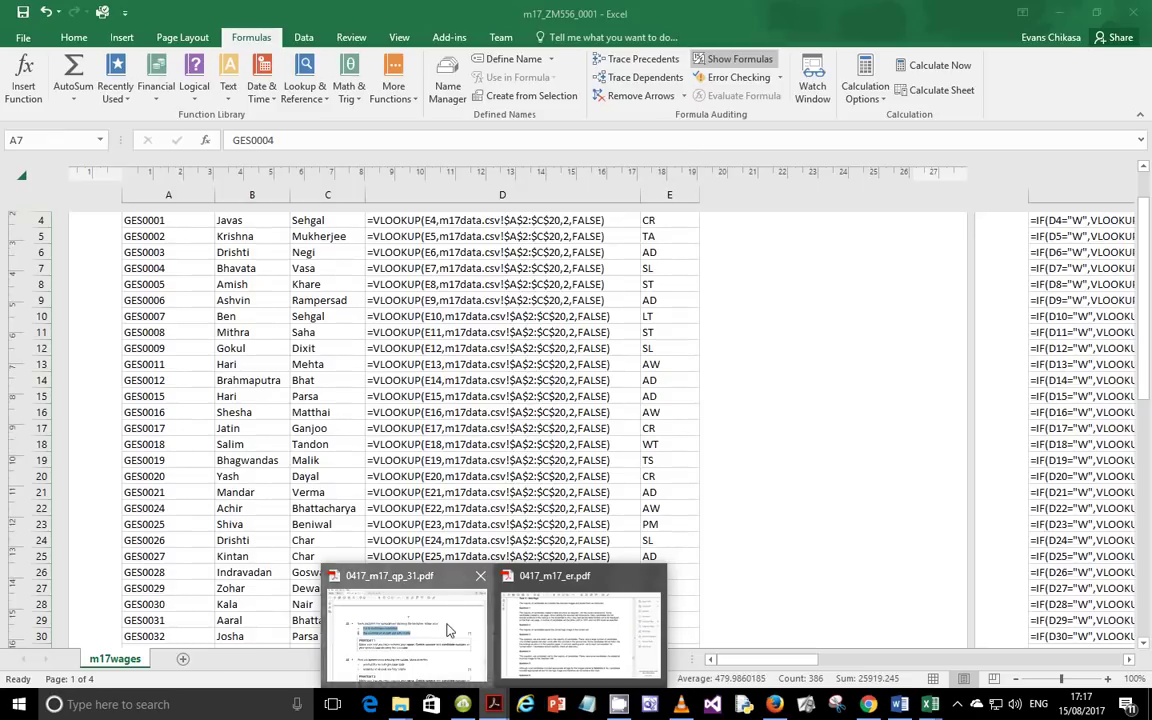
pyautogui.click(420, 640)
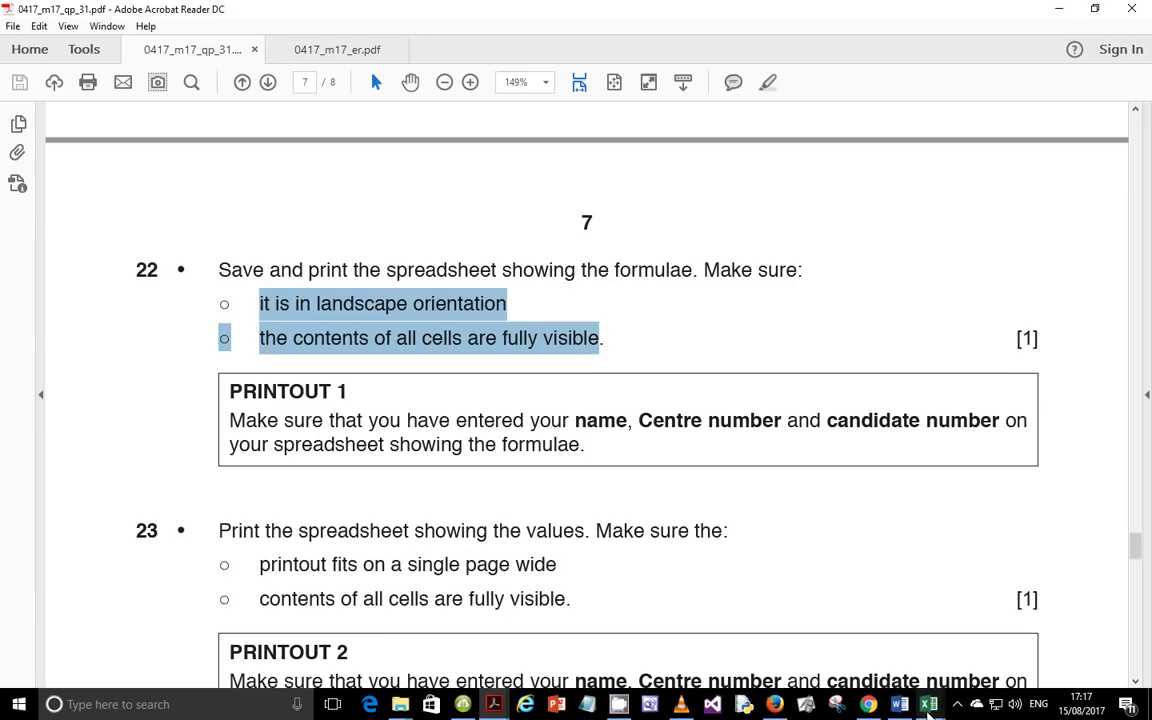
pyautogui.moveTo(930, 704)
pyautogui.click(887, 663)
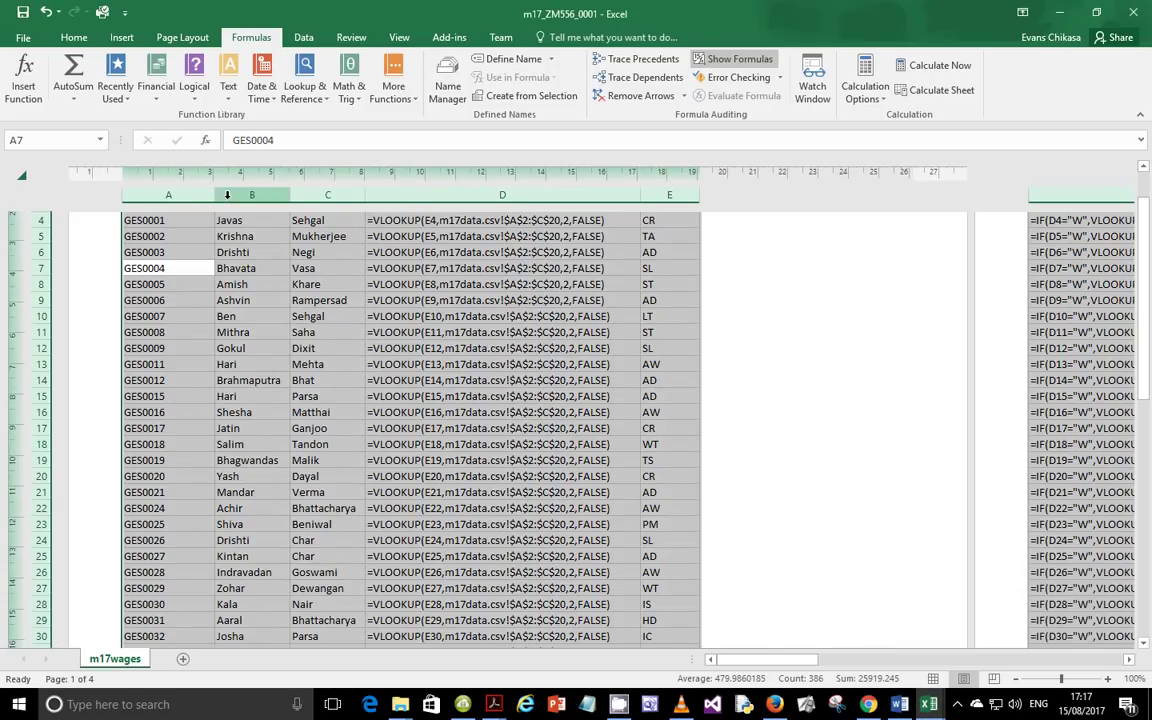
# Step: Preview every page of the formulae printout to check its orientation and cell contents, then return to the sheet
pyautogui.click(25, 38)
pyautogui.click(32, 229)
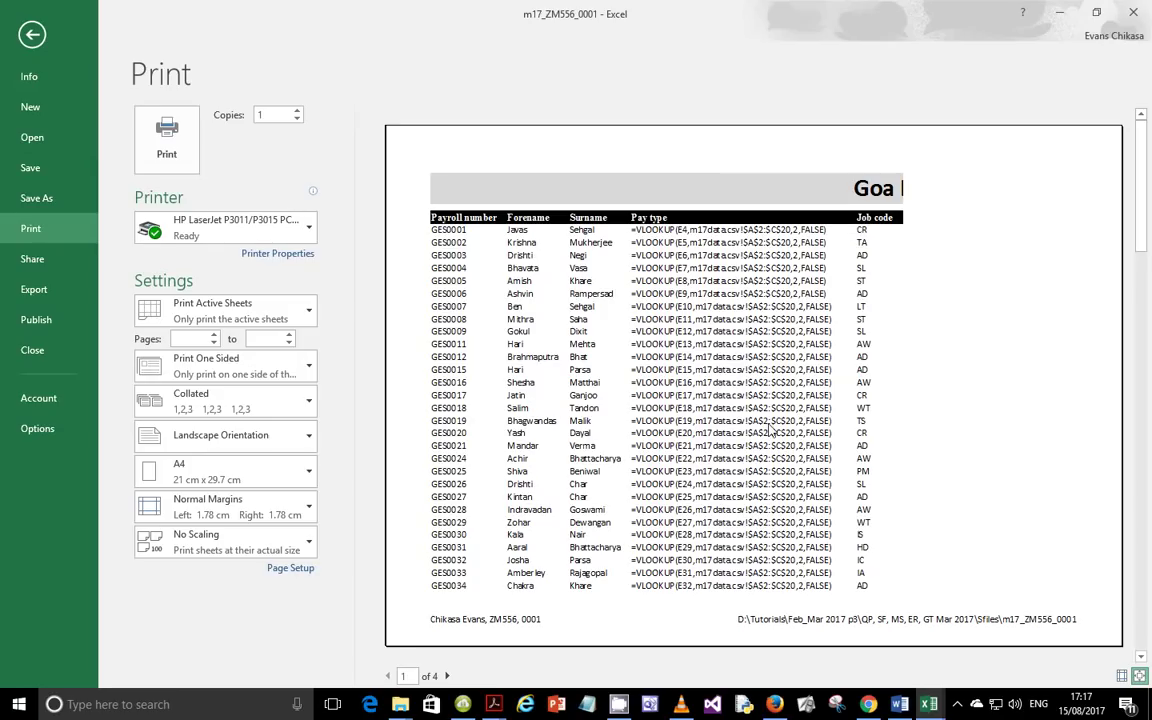
pyautogui.click(449, 676)
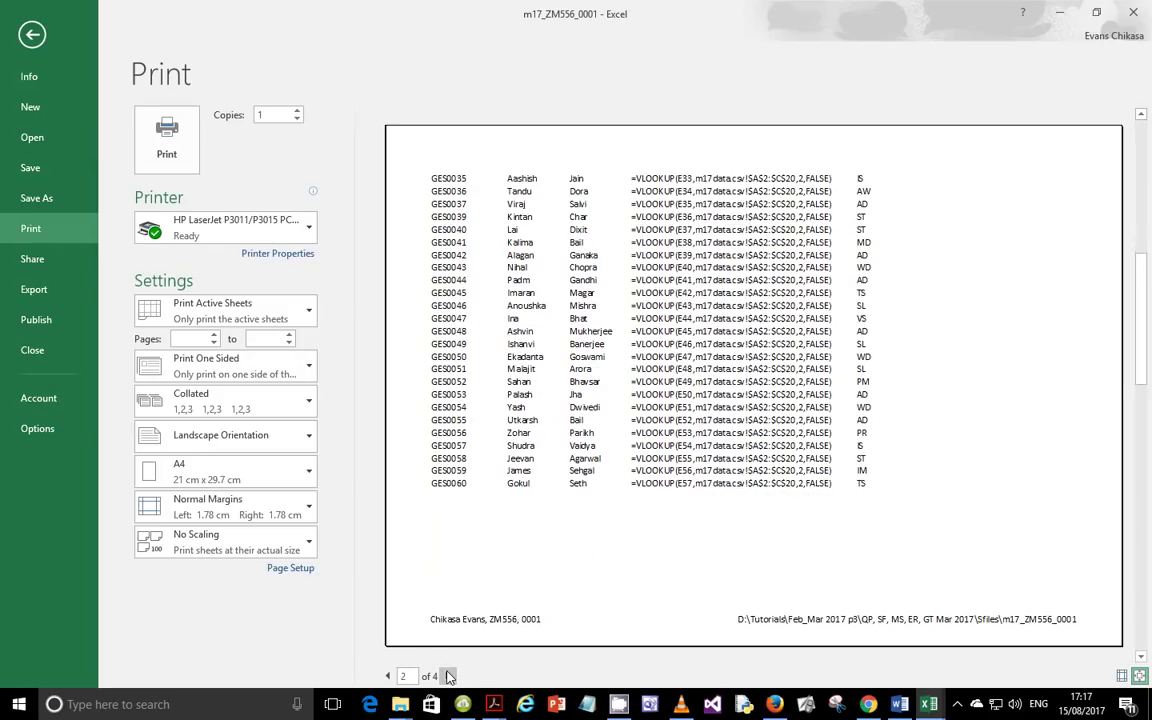
pyautogui.click(449, 676)
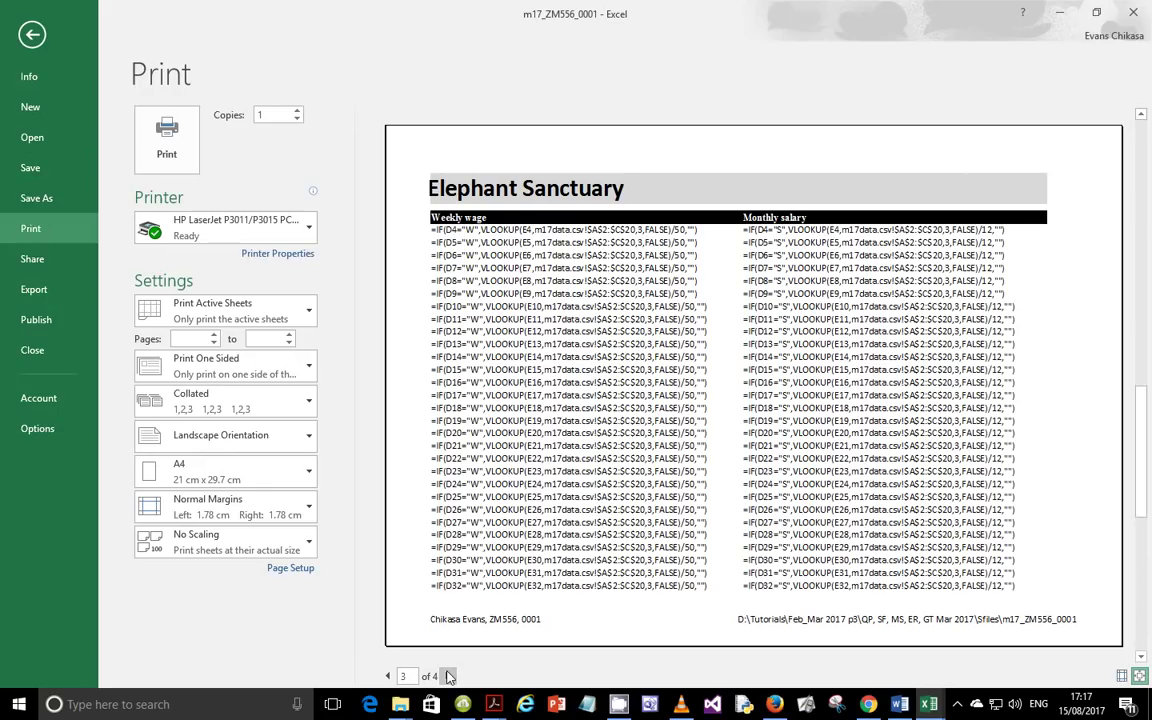
pyautogui.click(449, 676)
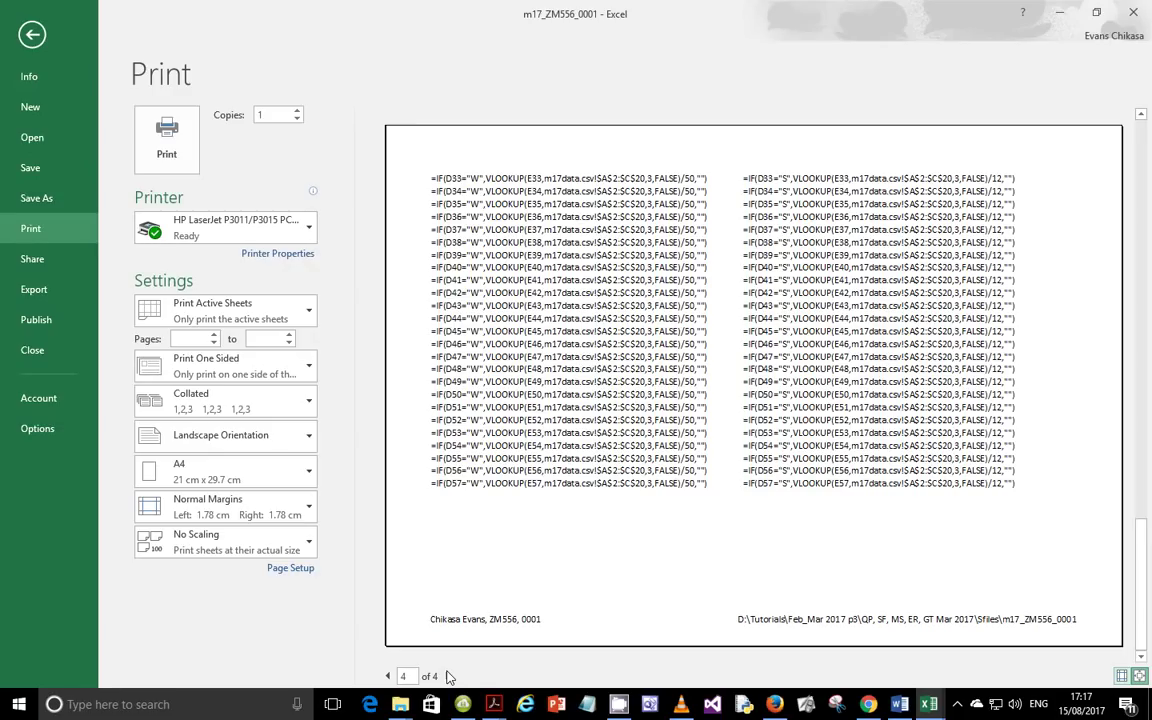
pyautogui.click(22, 37)
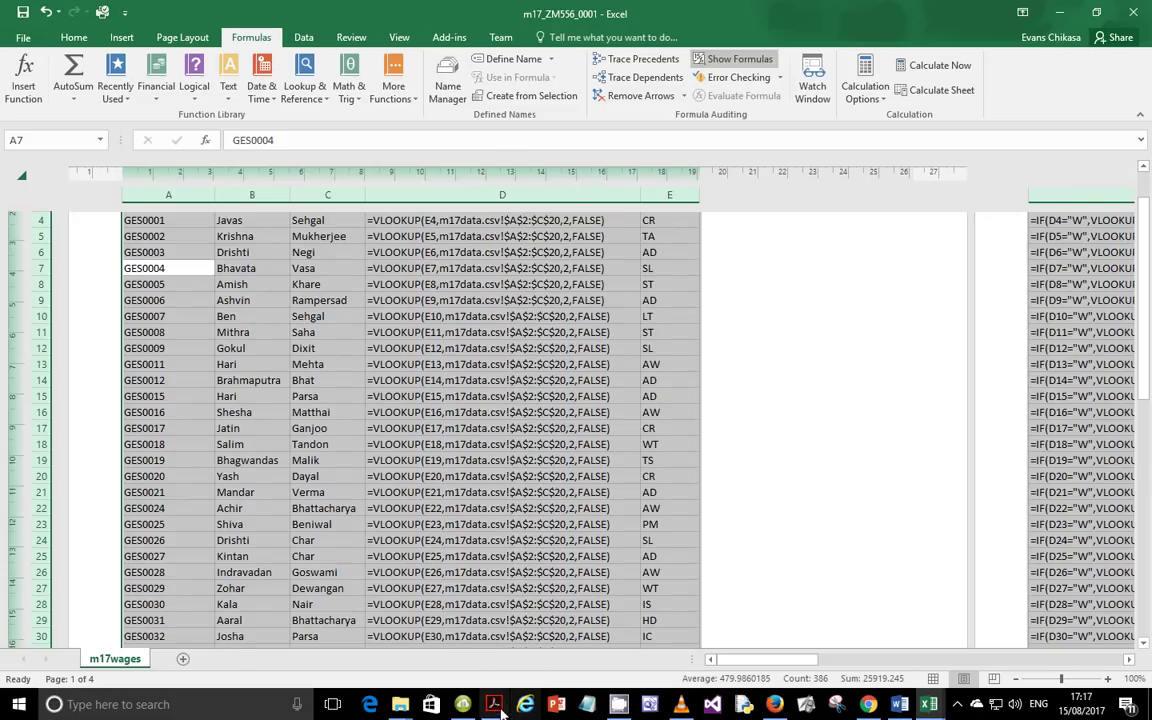
# Step: Switch to the question paper in Acrobat Reader and read step 23's requirement that the values printout fits a single page wide
pyautogui.moveTo(500, 708)
pyautogui.click(415, 672)
pyautogui.scroll(-2, 350, 407)
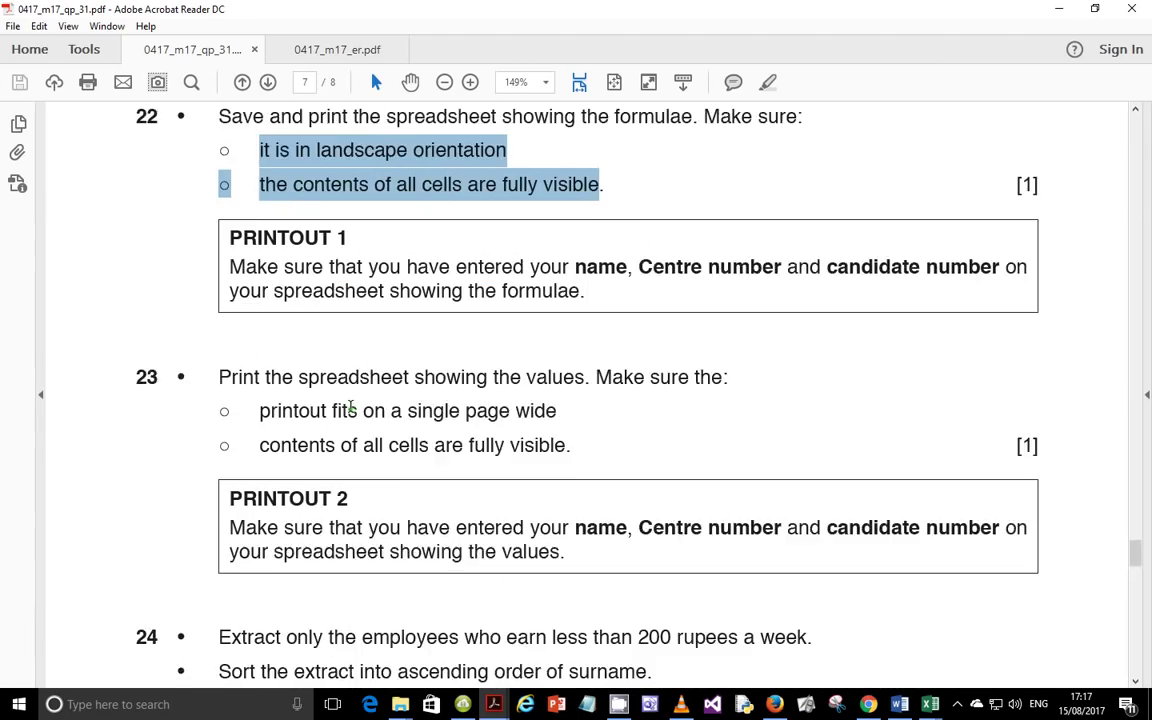
pyautogui.scroll(-1, 350, 407)
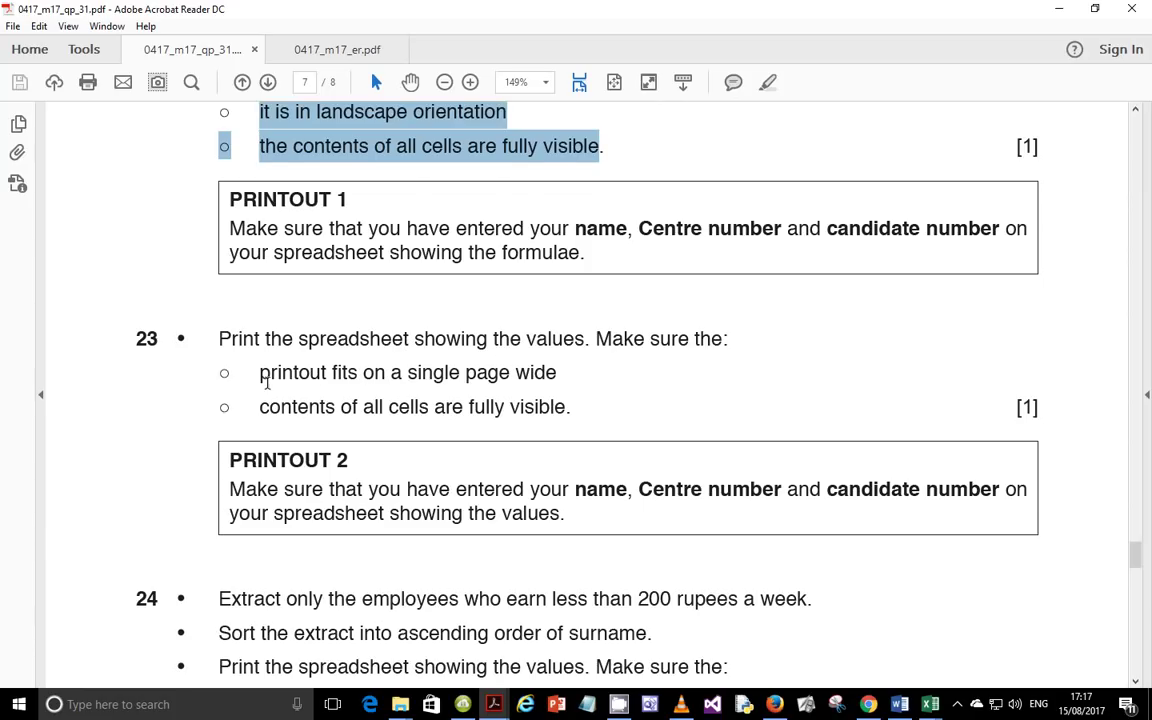
pyautogui.moveTo(259, 375); pyautogui.dragTo(565, 371)
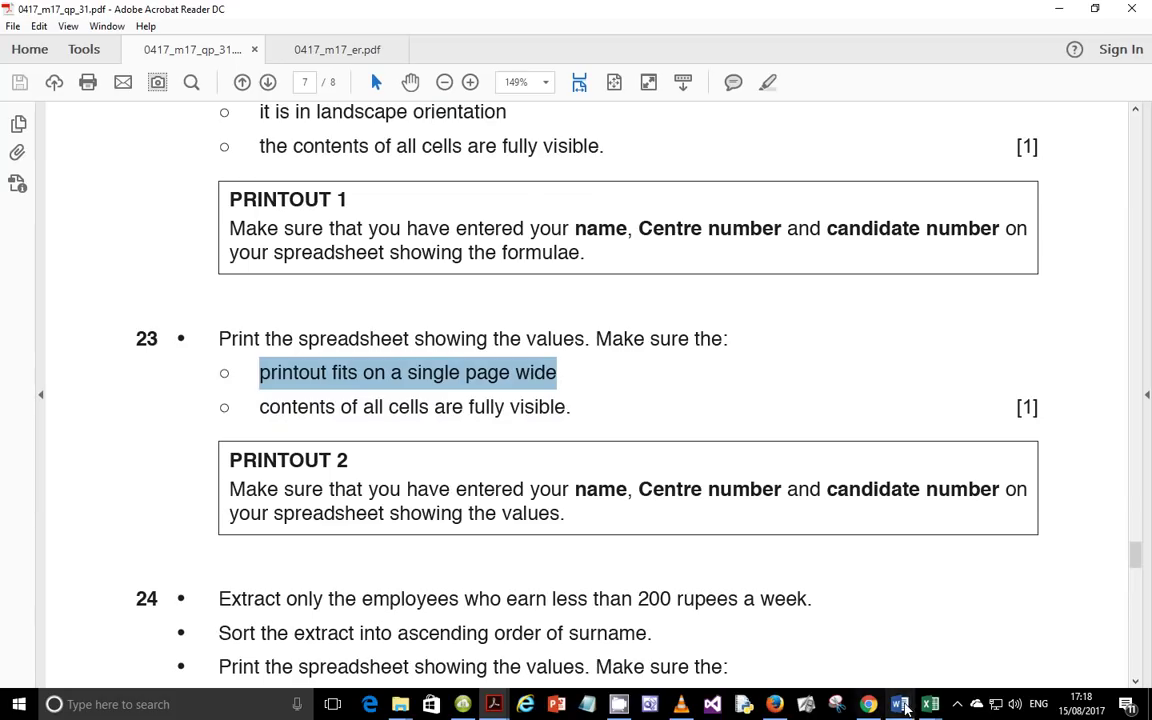
# Step: Switch back to Excel and display the values instead of the formulae
pyautogui.moveTo(930, 704)
pyautogui.click(850, 620)
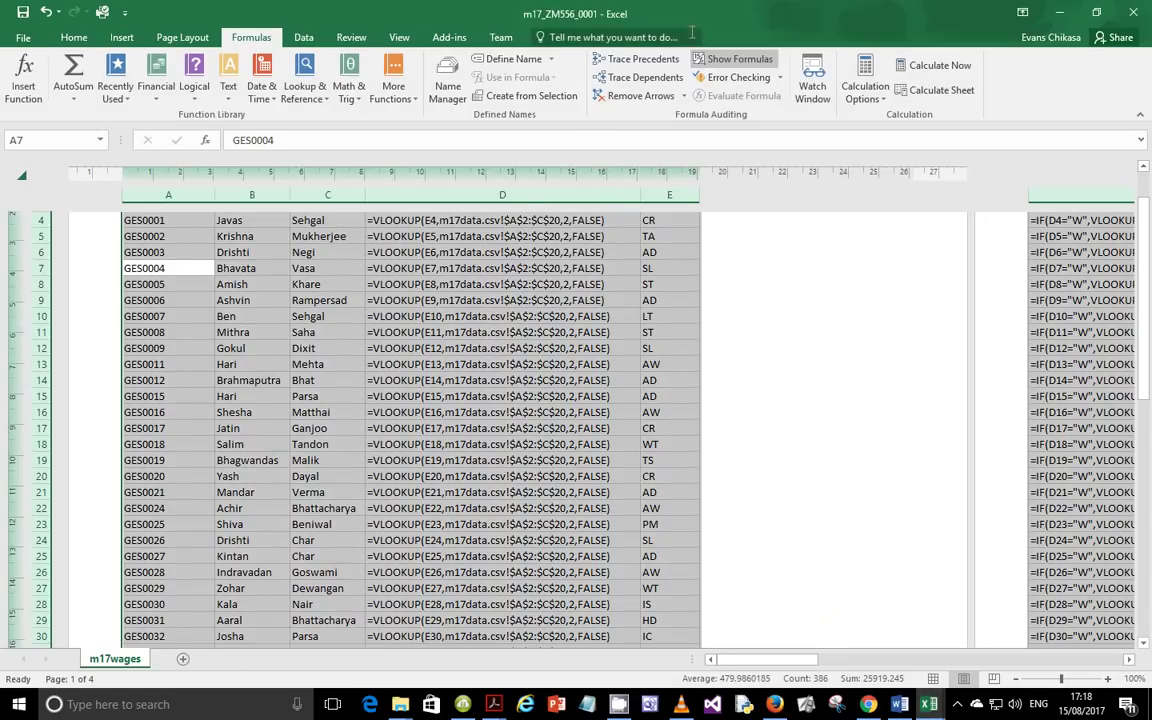
pyautogui.click(712, 58)
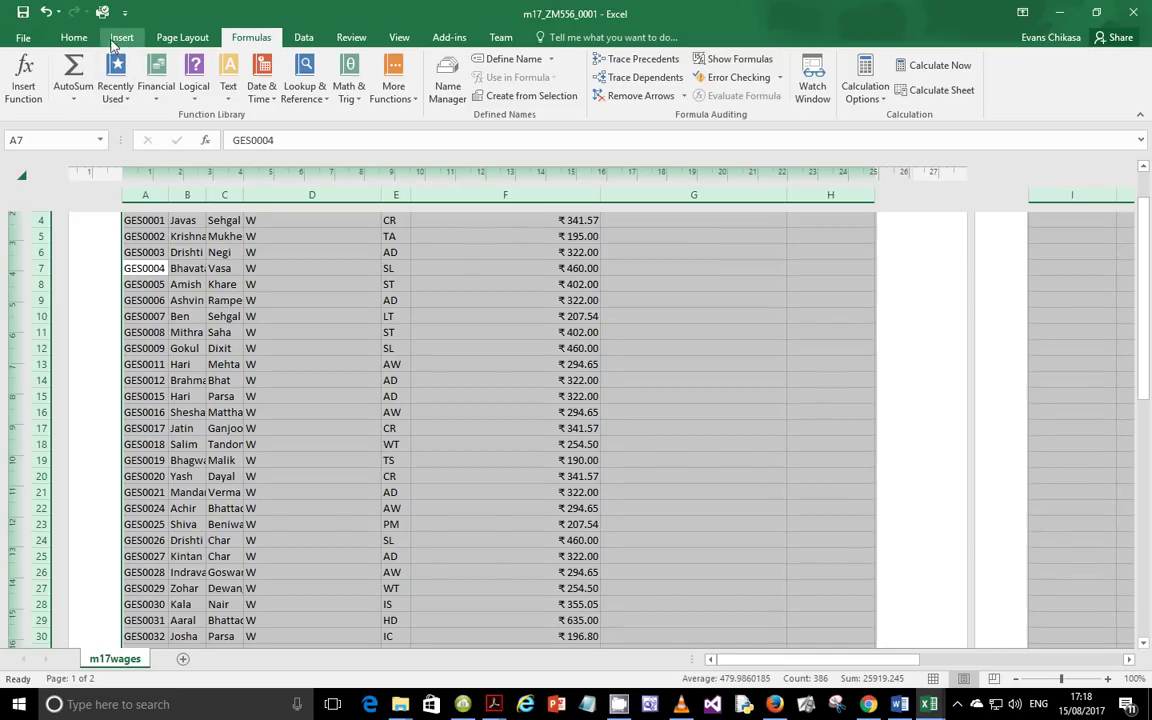
# Step: Set the page to portrait orientation and autofit all column widths to the displayed values
pyautogui.click(176, 44)
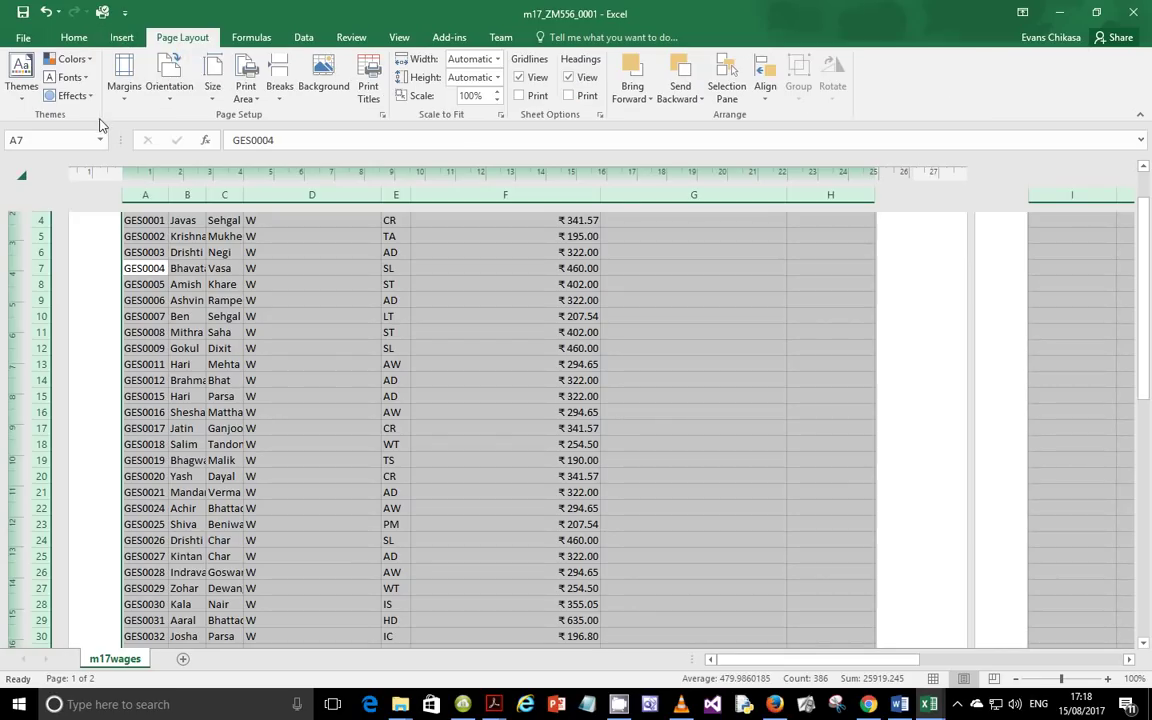
pyautogui.click(159, 87)
pyautogui.click(168, 120)
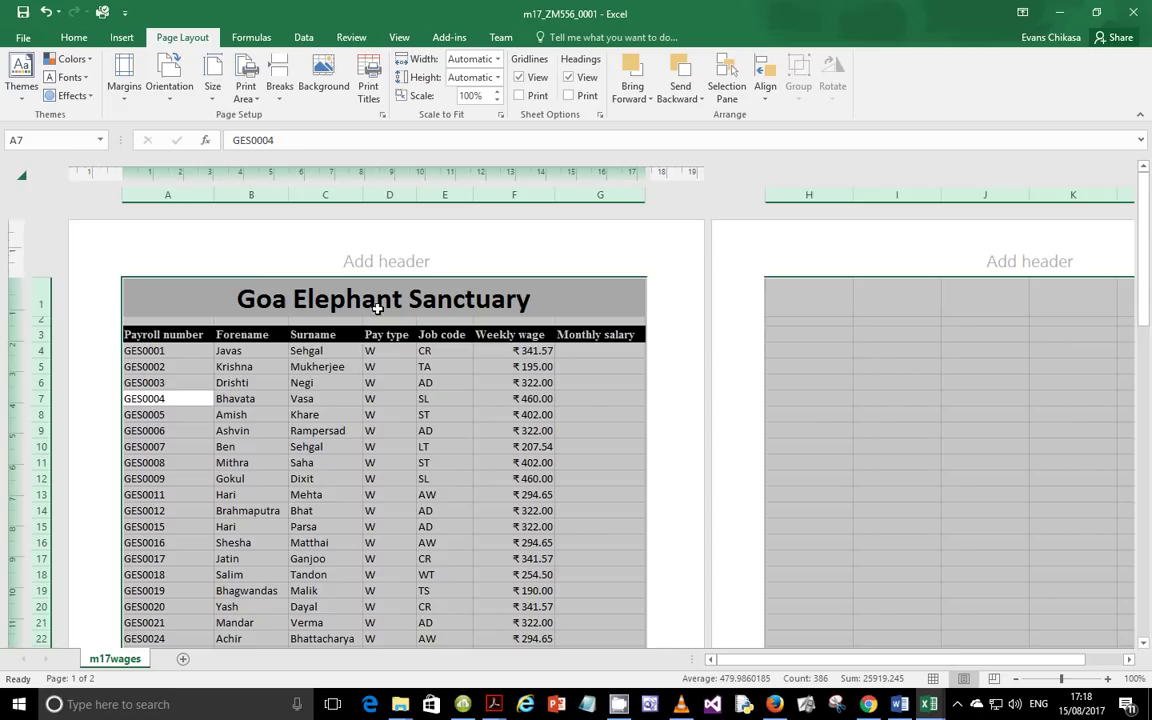
pyautogui.scroll(-3, 287, 304)
pyautogui.scroll(-10, 237, 320)
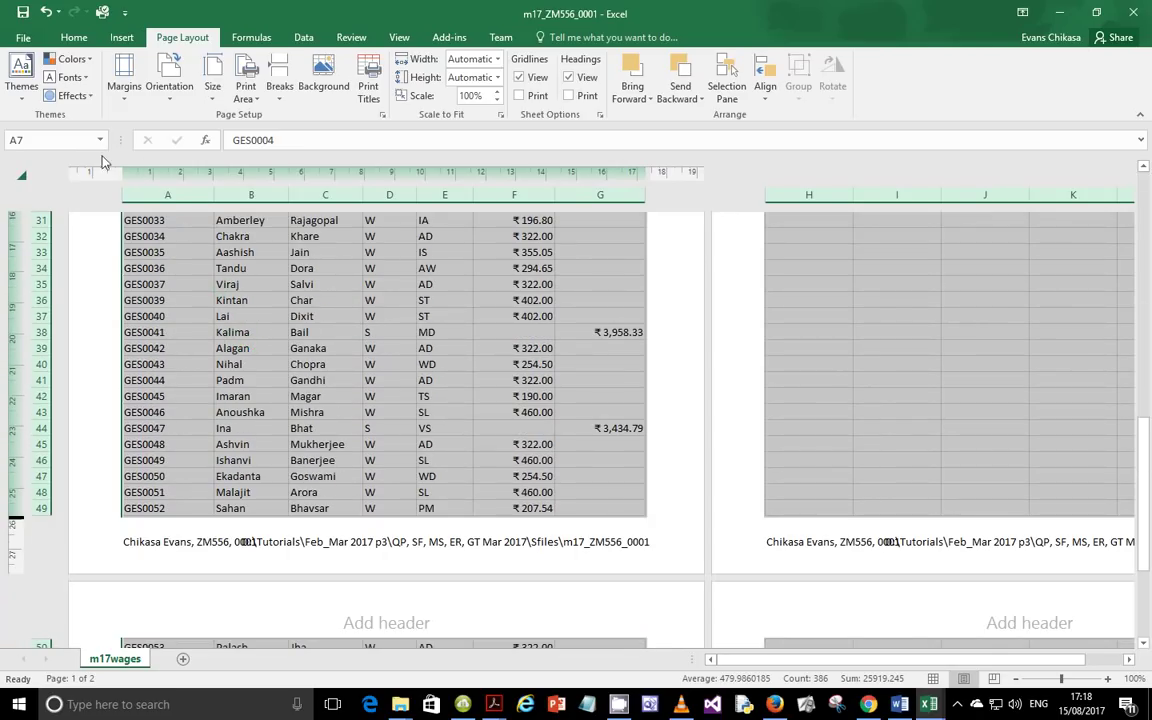
# Step: Preview the values printout to check that all columns fit on one page width, then return to the sheet
pyautogui.click(24, 38)
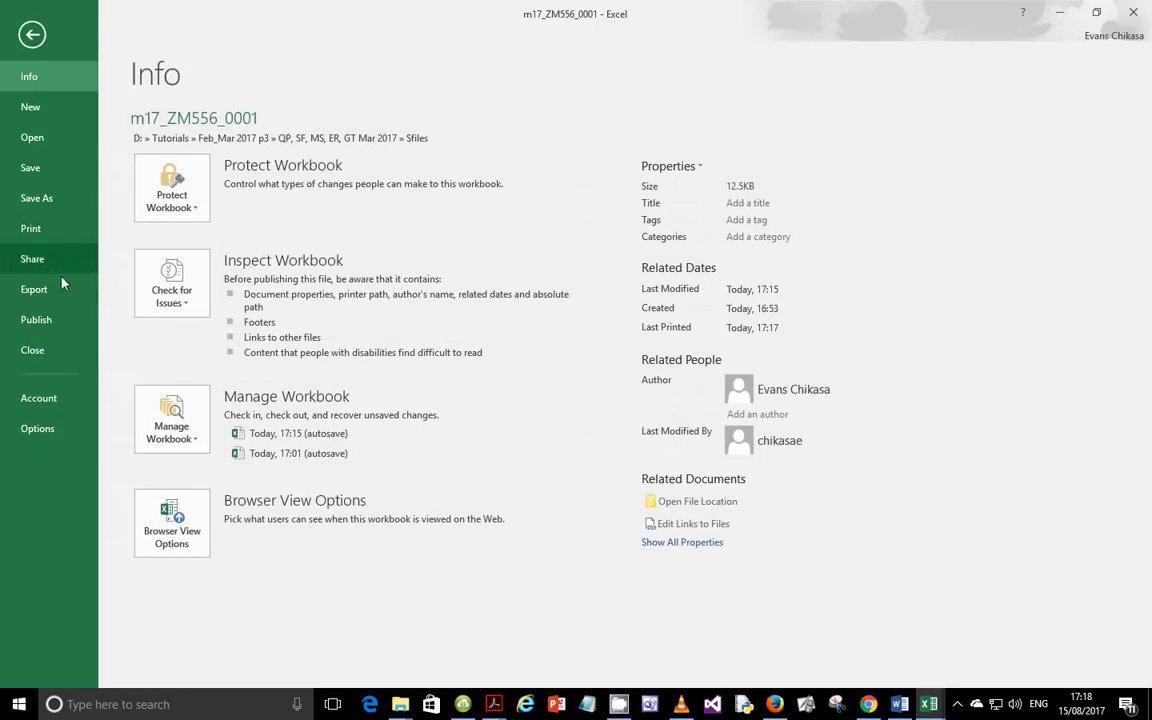
pyautogui.click(31, 228)
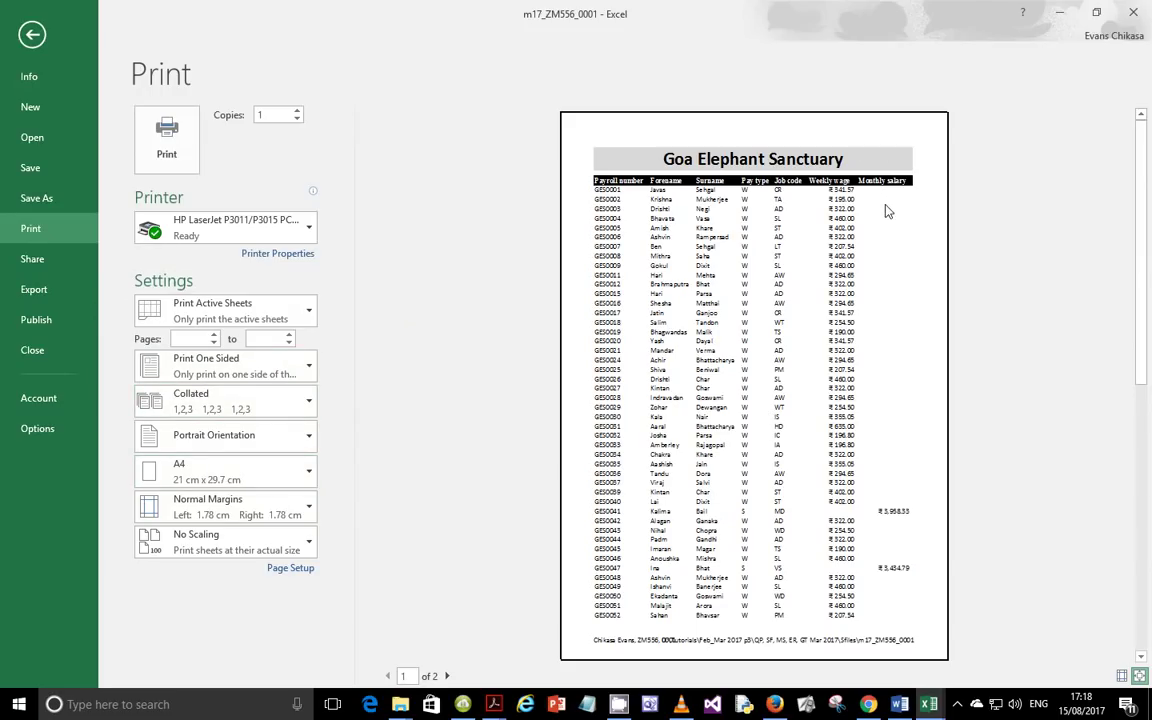
pyautogui.scroll(-2, 890, 230)
pyautogui.scroll(2, 892, 270)
pyautogui.click(494, 704)
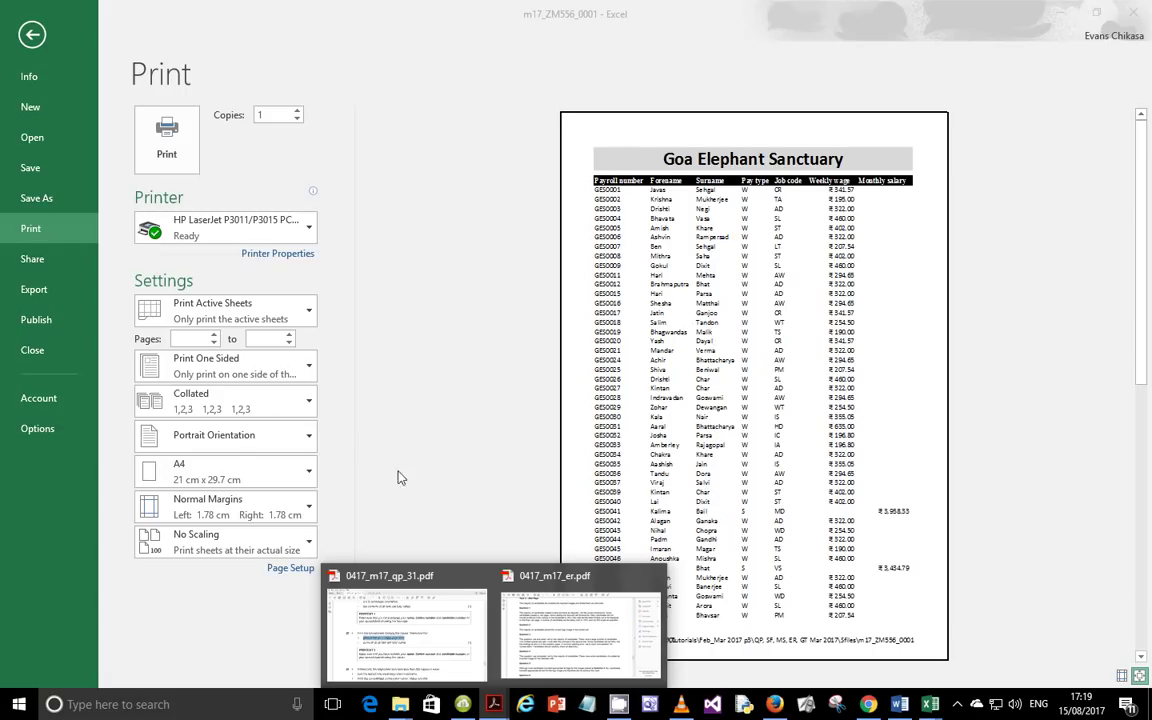
pyautogui.click(37, 41)
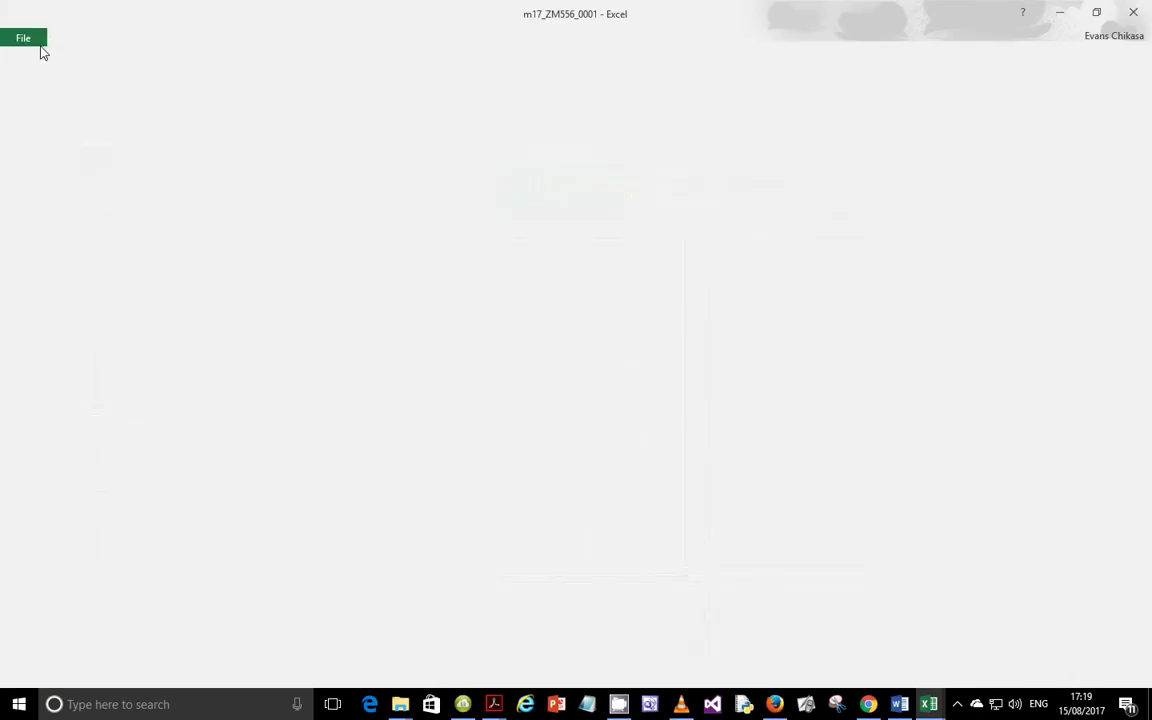
# Step: Switch to the question paper and read step 24's extract, surname sort and printing requirements
pyautogui.moveTo(492, 698)
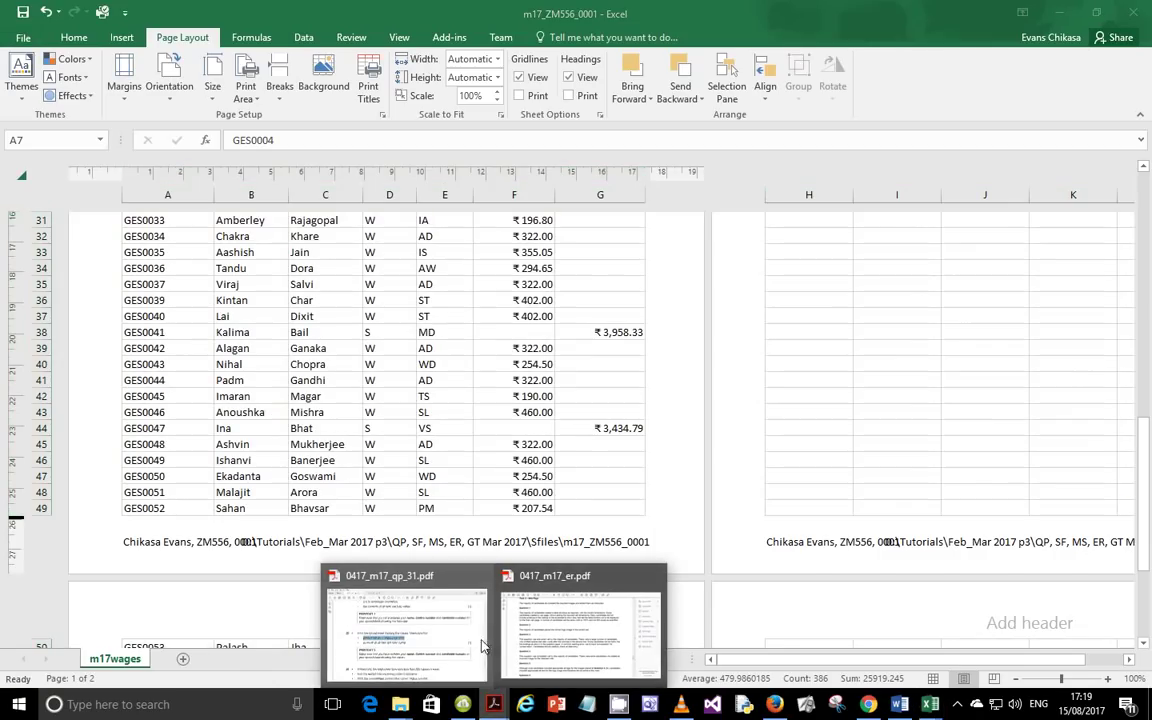
pyautogui.click(393, 600)
pyautogui.scroll(-2, 409, 511)
pyautogui.scroll(-5, 409, 511)
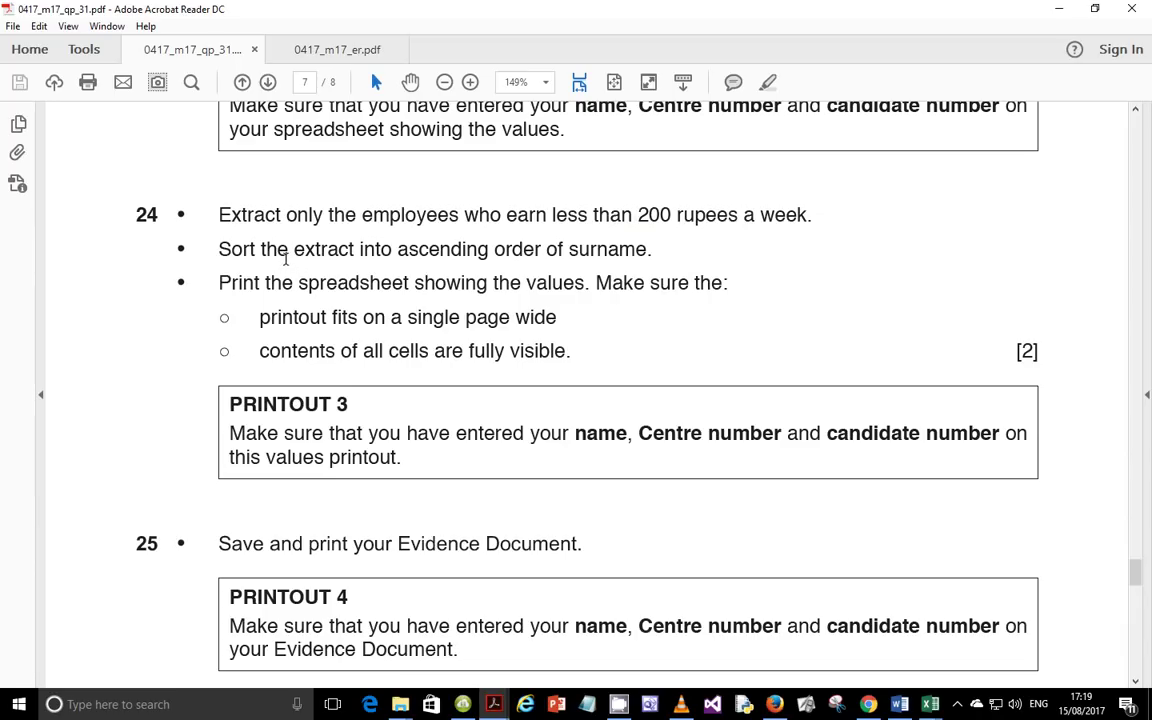
pyautogui.moveTo(567, 248); pyautogui.dragTo(620, 249)
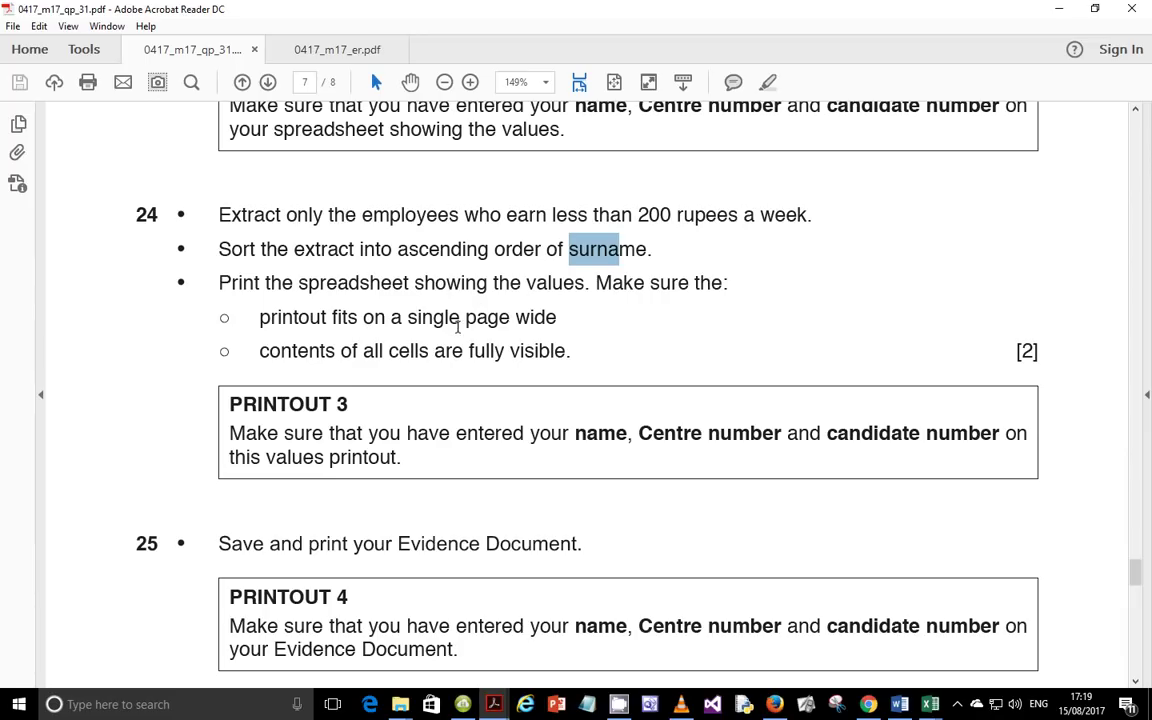
pyautogui.click(559, 320)
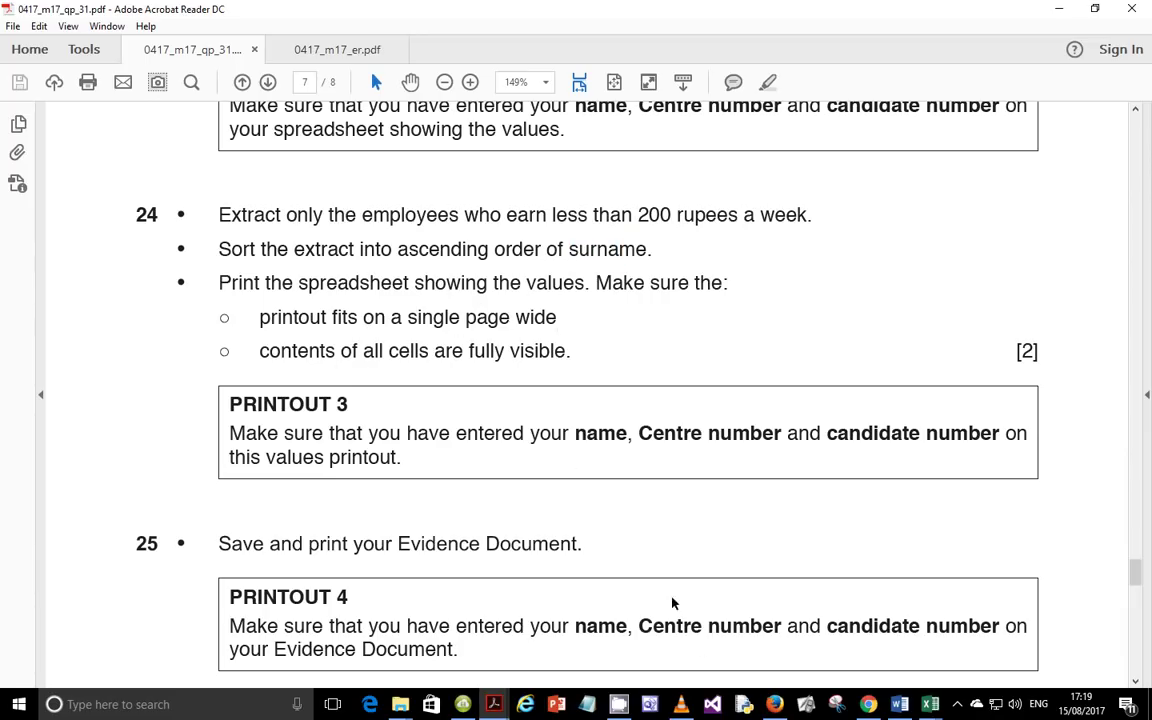
# Step: Switch to Excel and turn on filtering for the employee table from the Payroll number heading in A3 to G57
pyautogui.moveTo(930, 704)
pyautogui.click(868, 643)
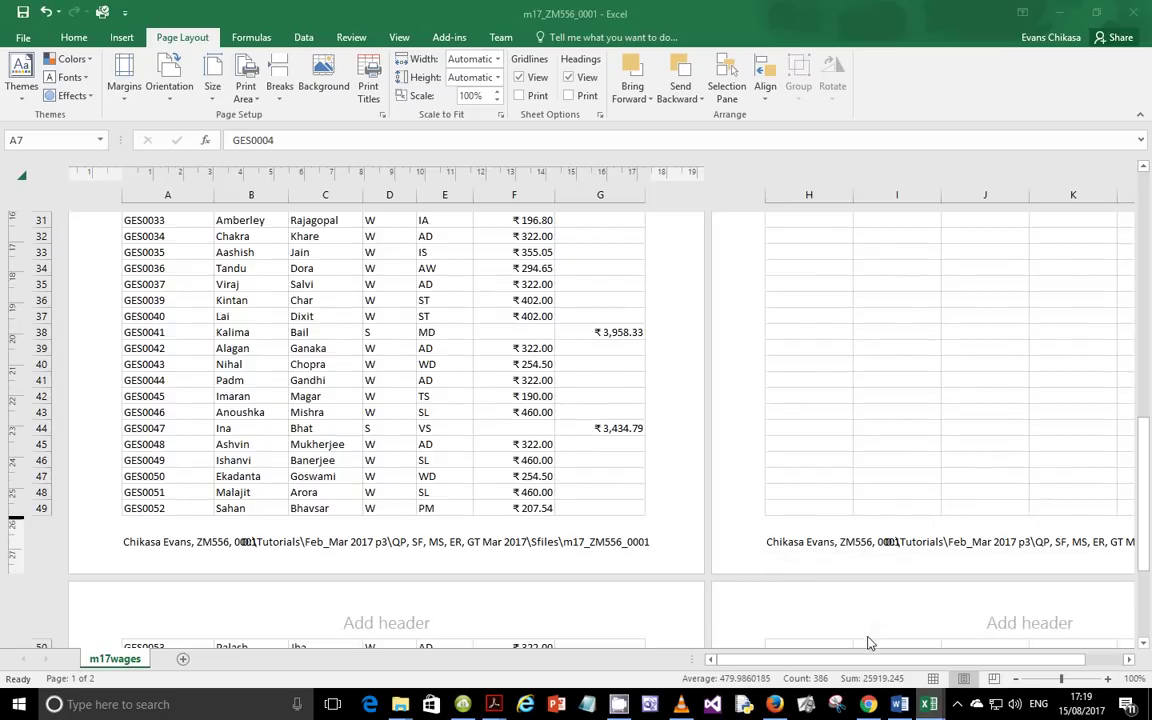
pyautogui.hotkey('ctrl', 'a')
pyautogui.scroll(11, 360, 340)
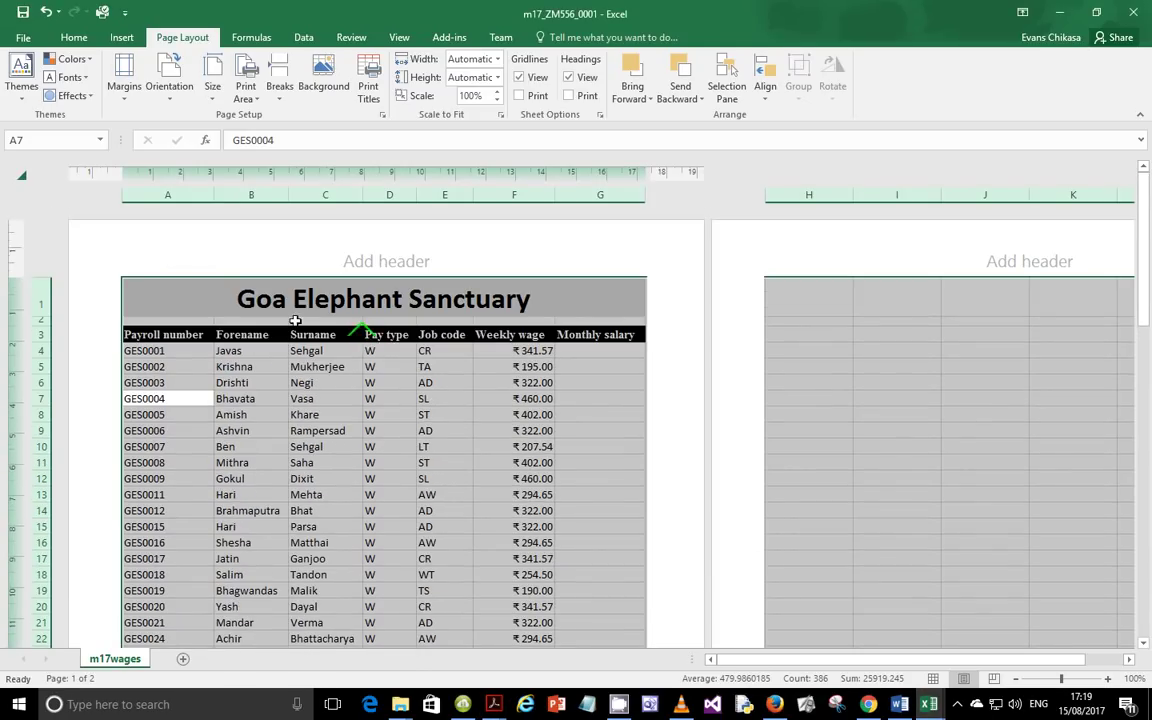
pyautogui.click(295, 320)
pyautogui.click(140, 336)
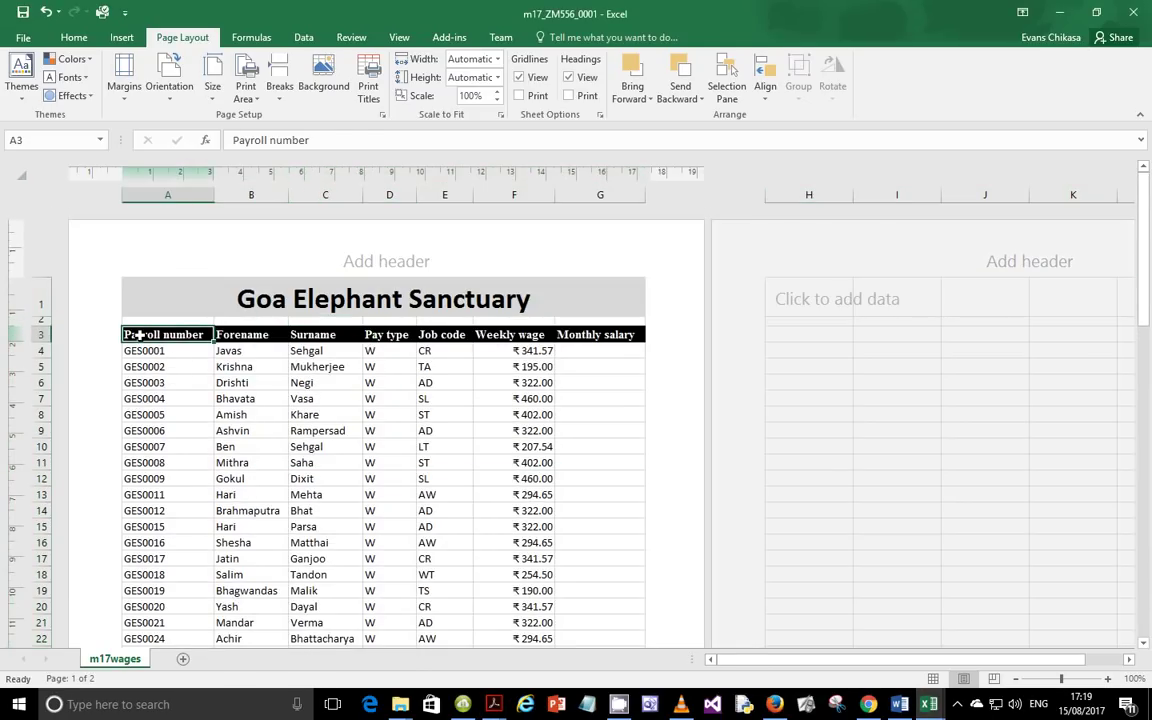
pyautogui.moveTo(140, 336); pyautogui.dragTo(586, 596)
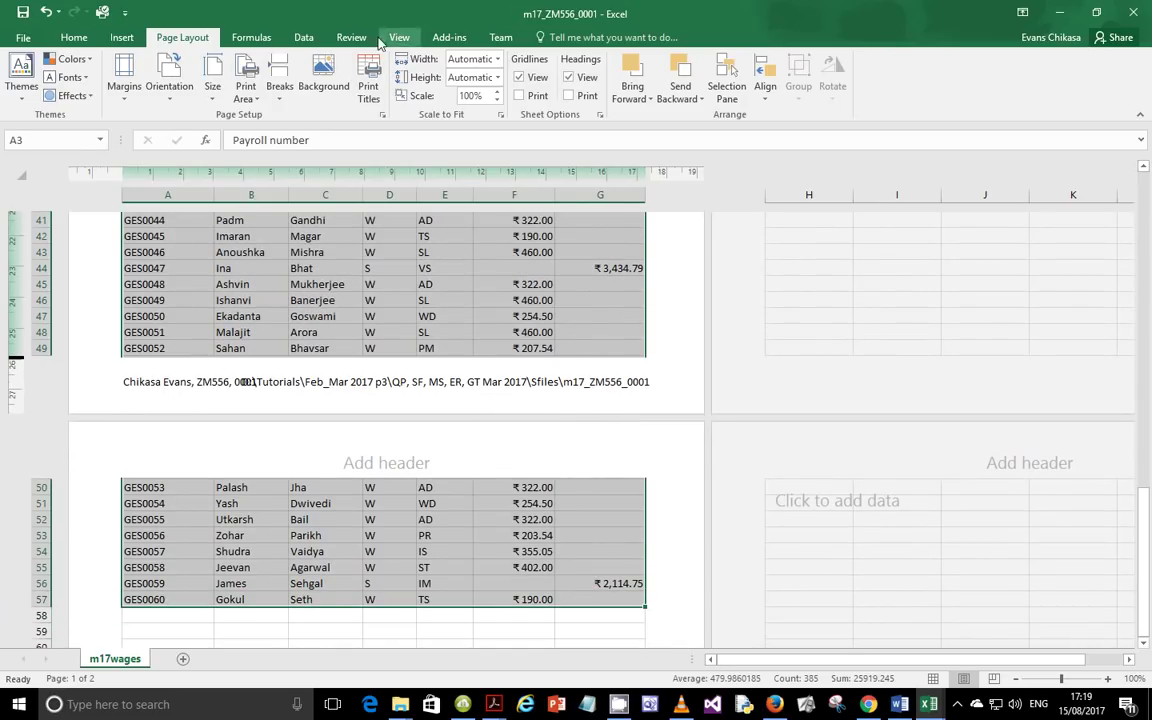
pyautogui.click(303, 37)
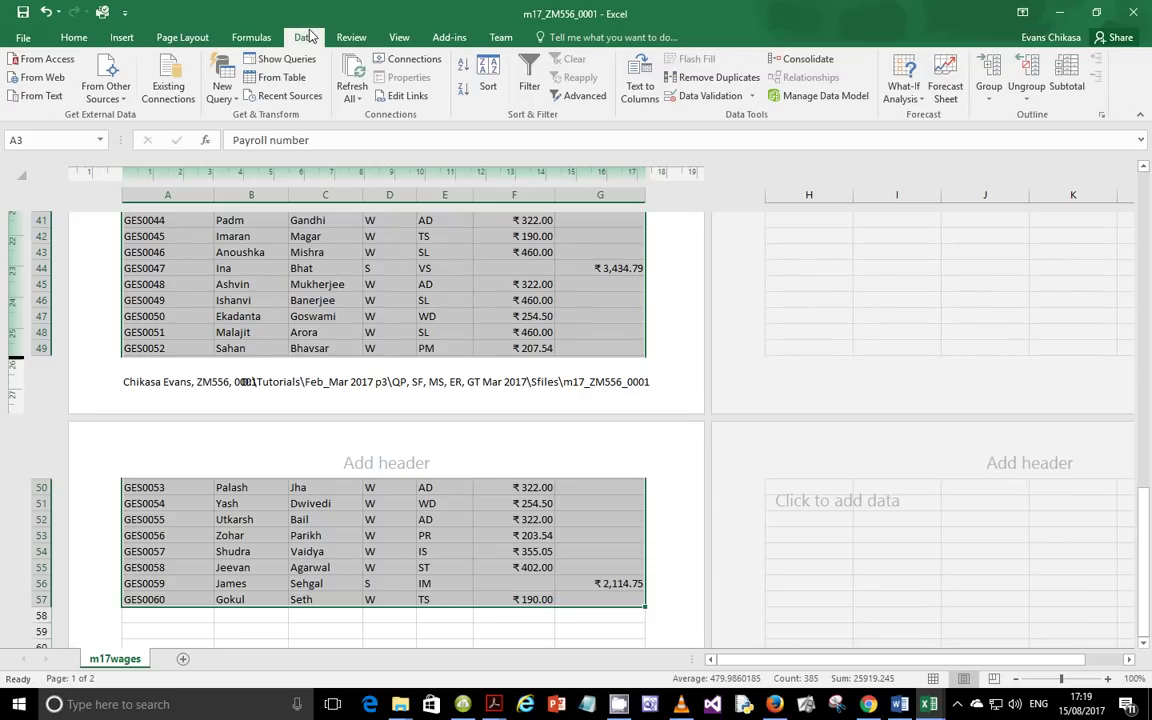
pyautogui.click(537, 99)
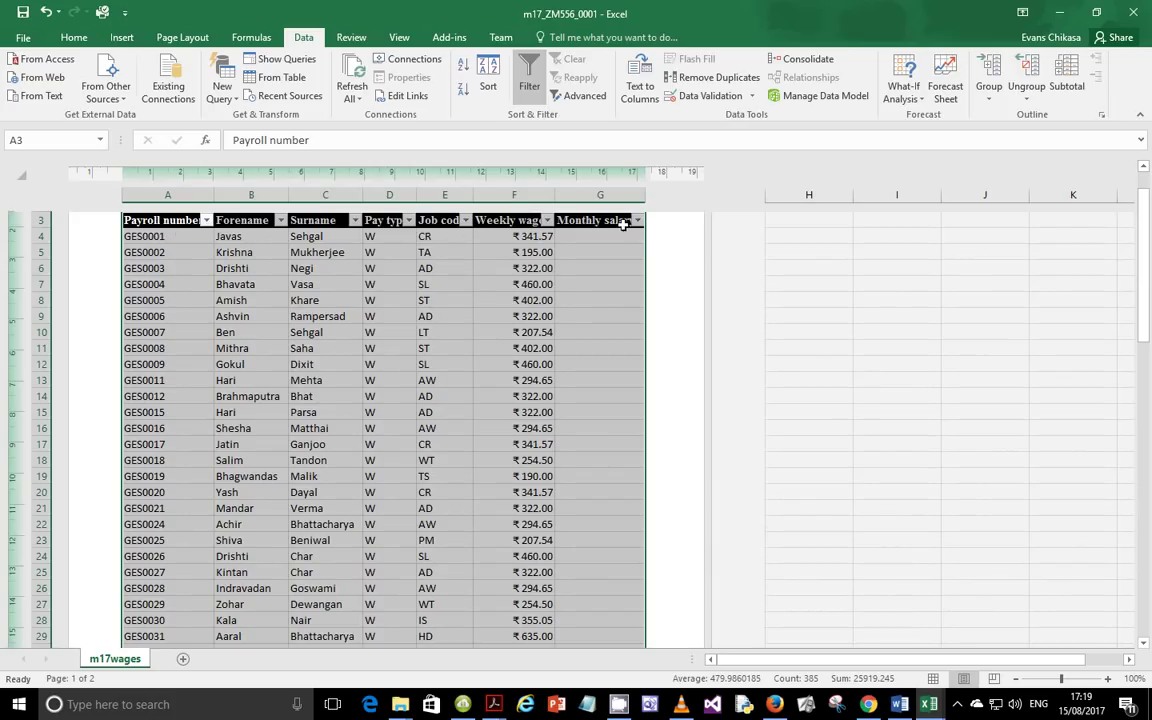
# Step: Filter the Weekly wage column to values less than 200, checking the criterion in question paper step 24
pyautogui.click(547, 222)
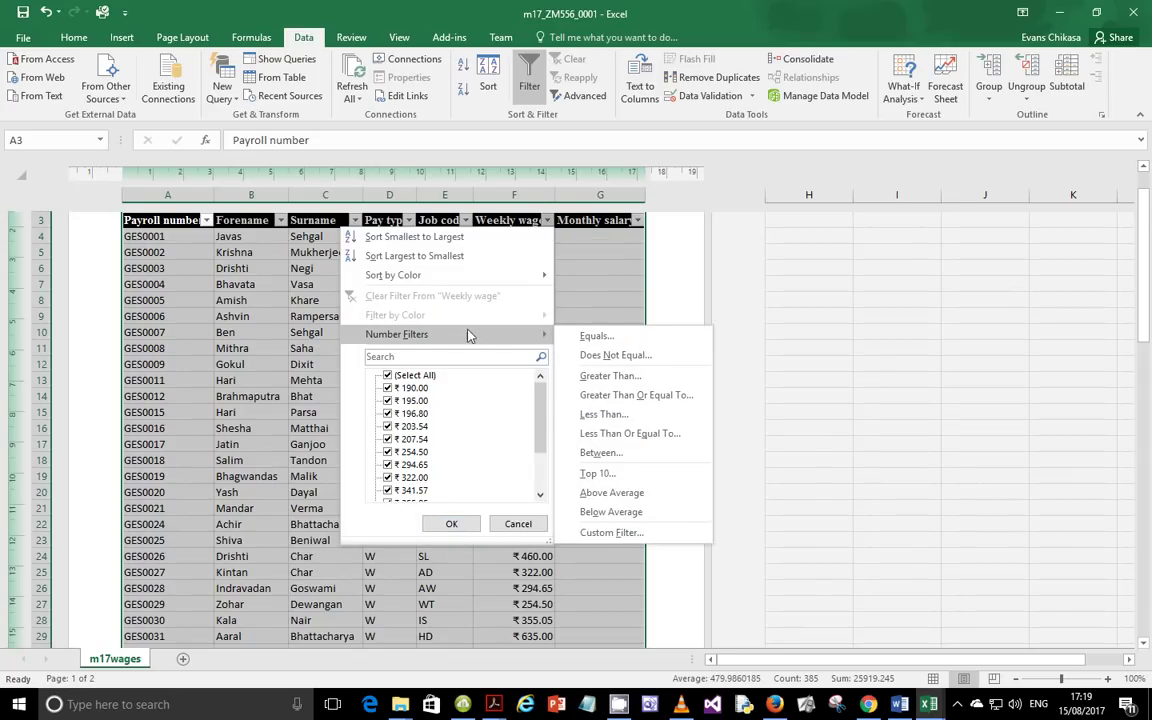
pyautogui.click(615, 415)
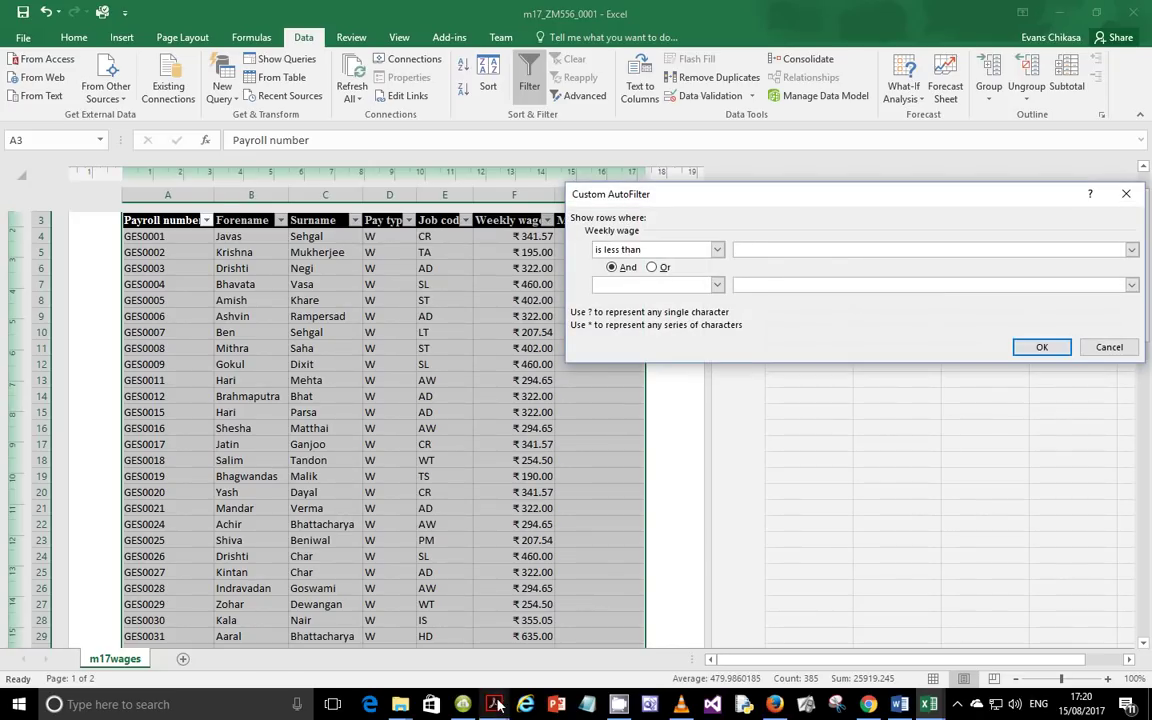
pyautogui.moveTo(493, 704)
pyautogui.click(450, 632)
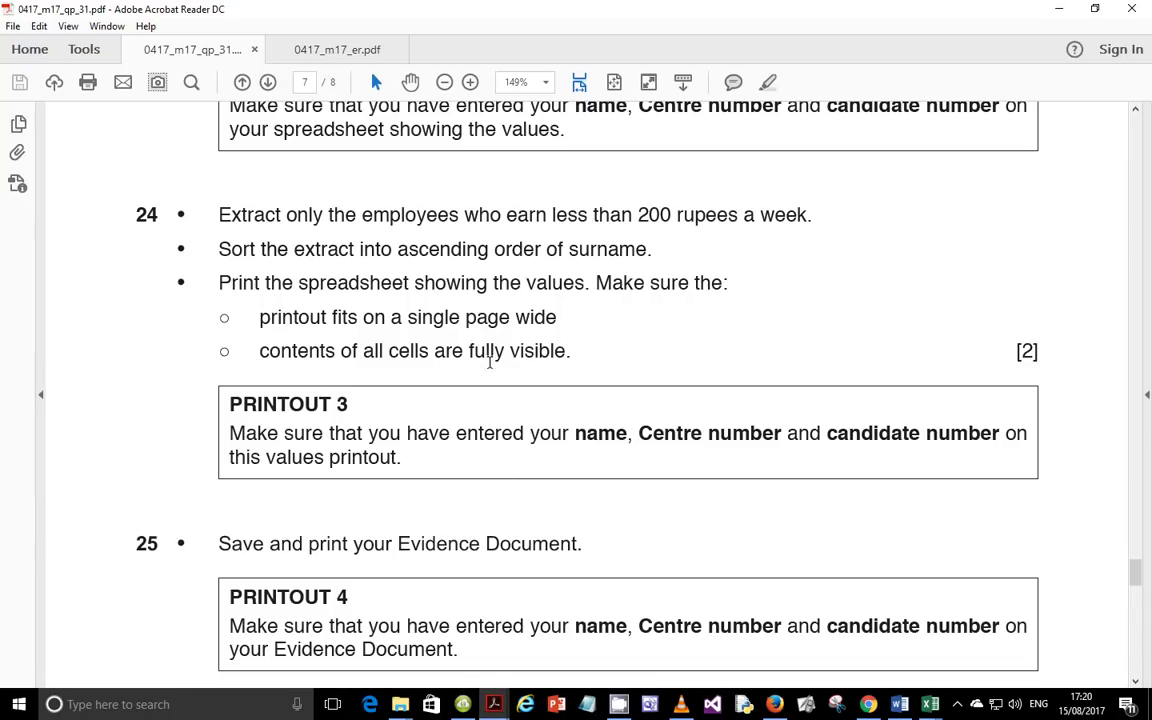
pyautogui.moveTo(553, 216); pyautogui.dragTo(670, 217)
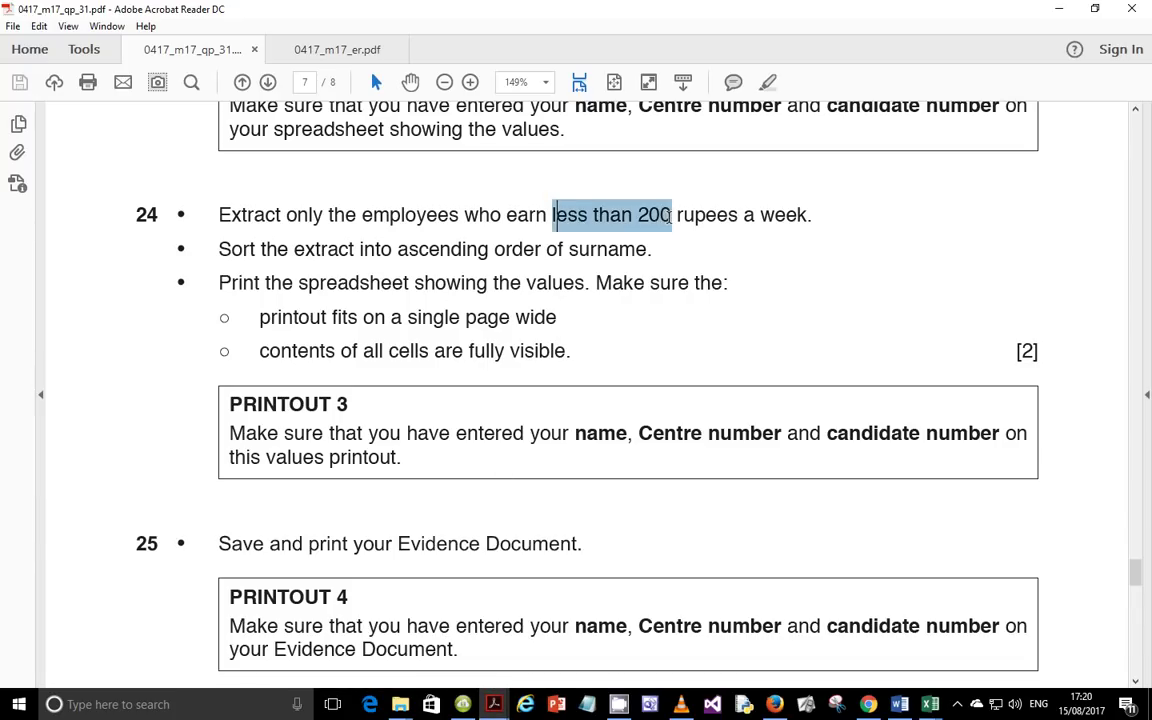
pyautogui.click(929, 704)
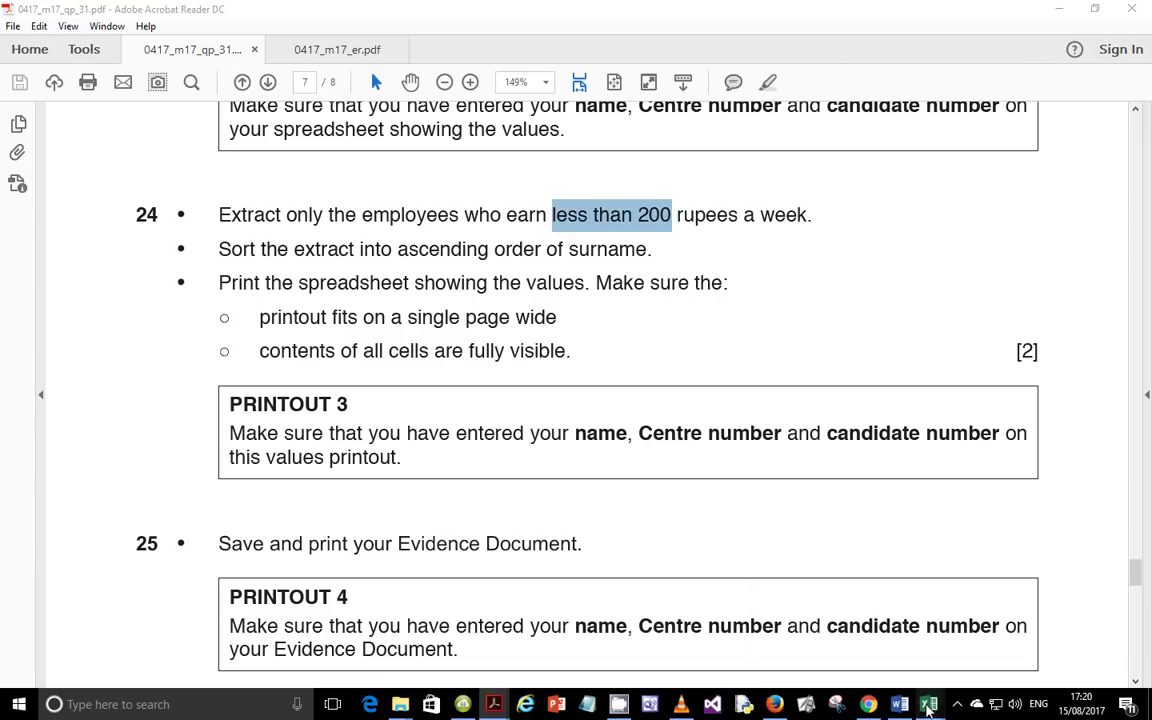
pyautogui.click(864, 657)
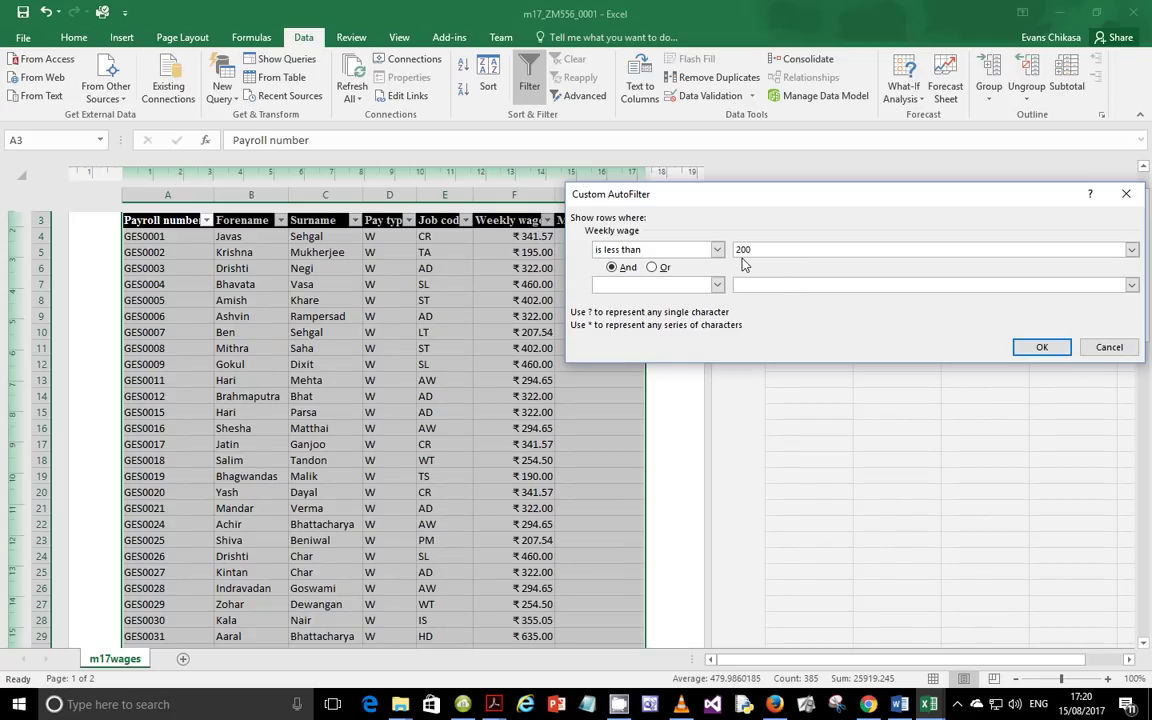
pyautogui.click(717, 249)
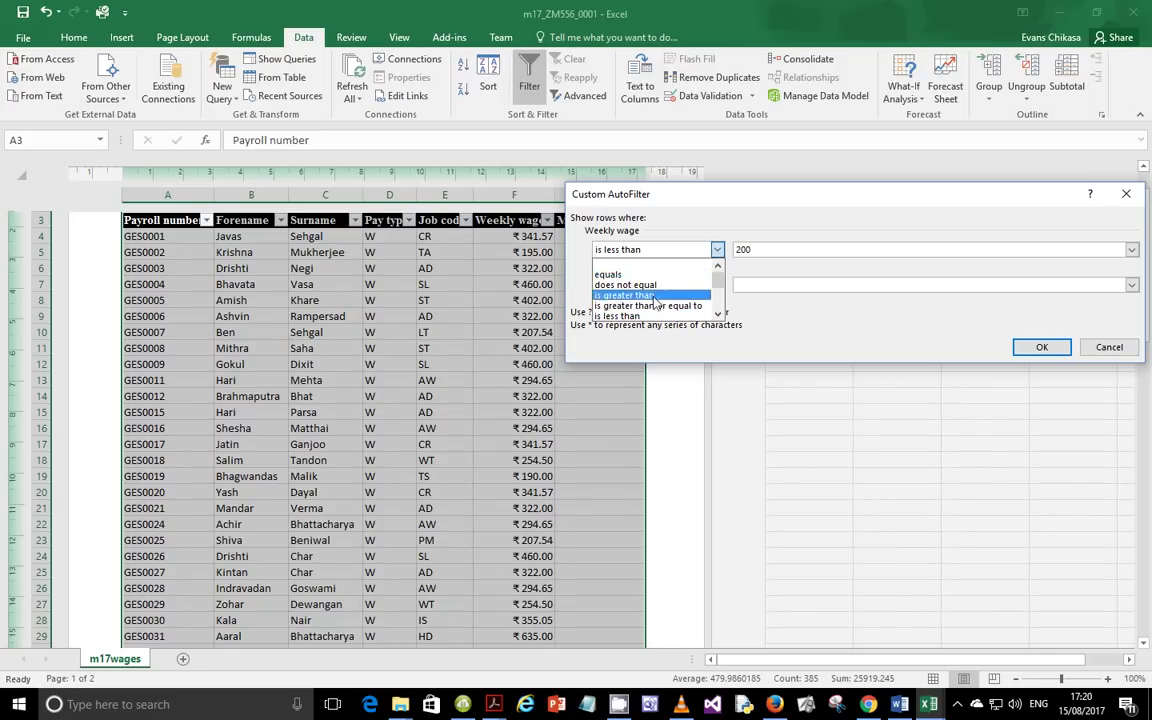
pyautogui.click(771, 249)
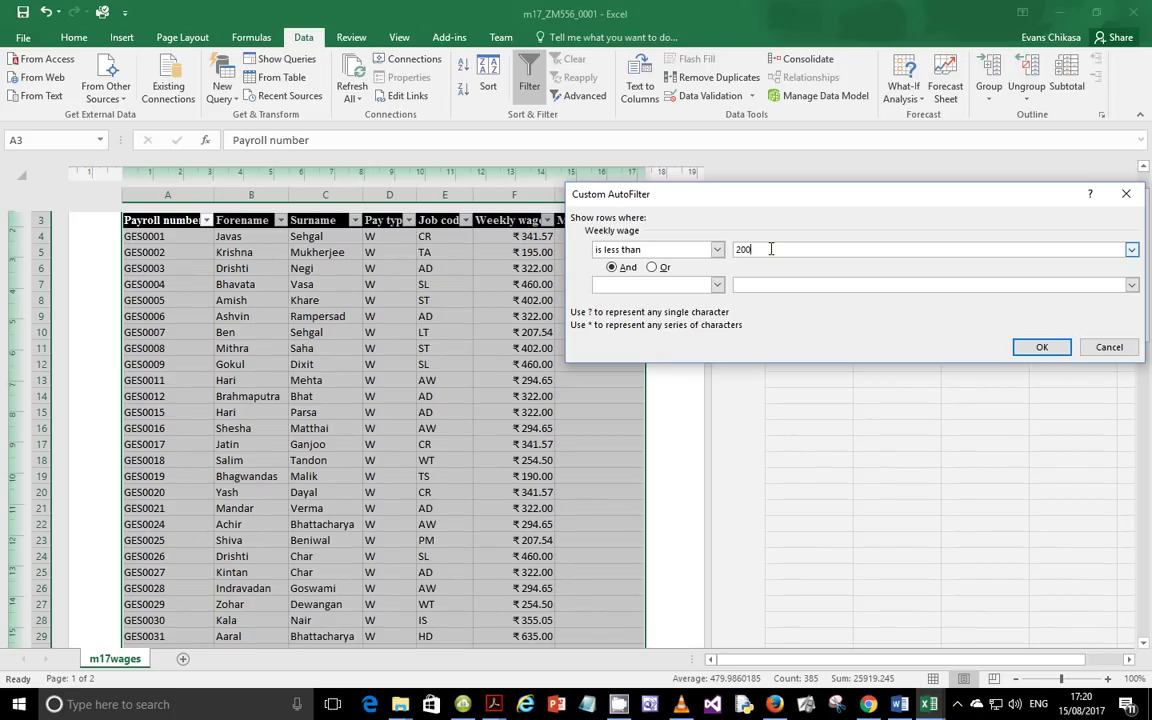
pyautogui.click(1025, 350)
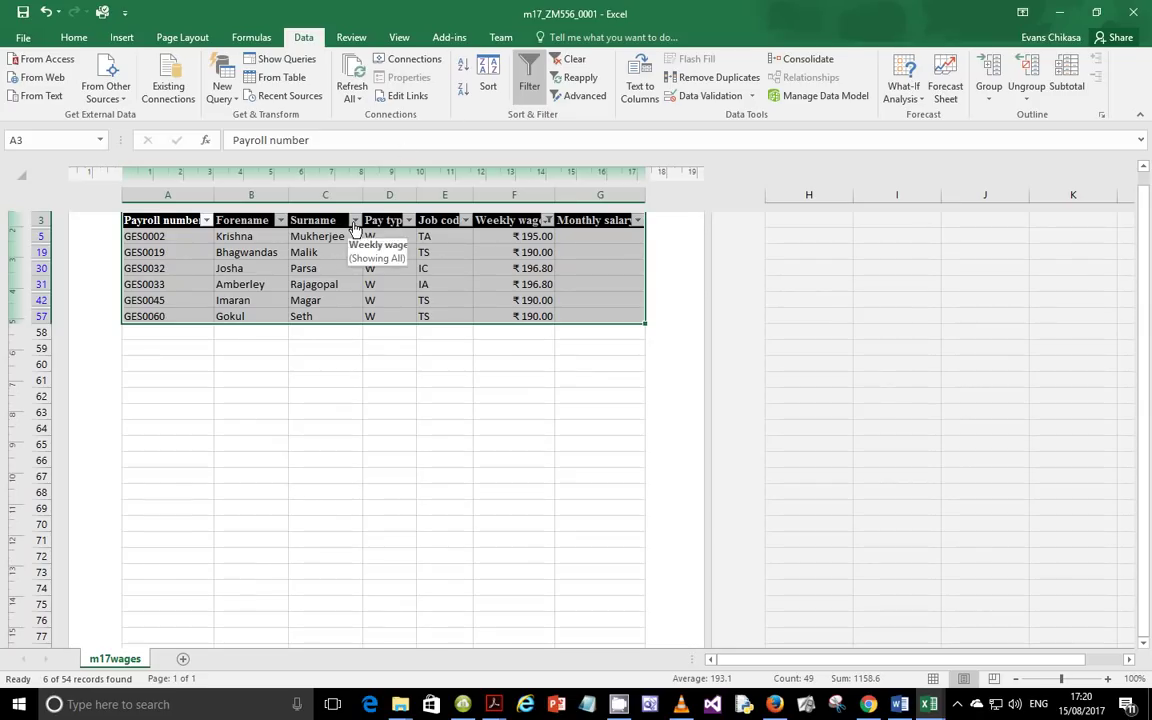
pyautogui.click(484, 90)
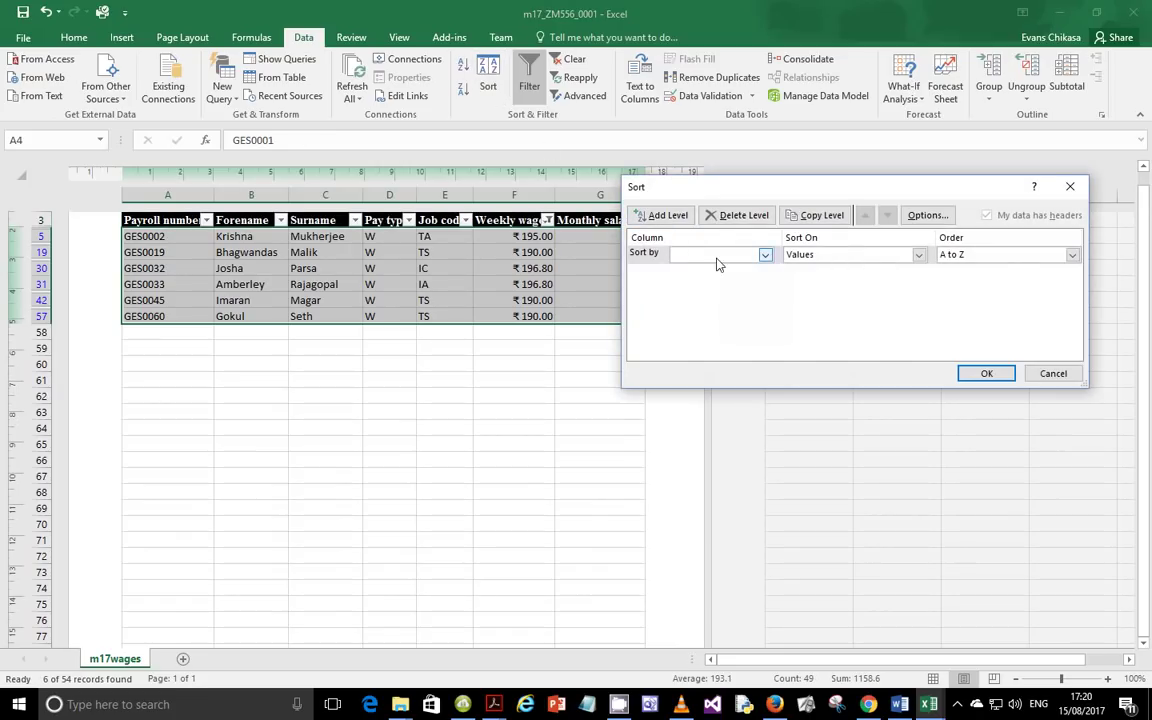
pyautogui.click(766, 255)
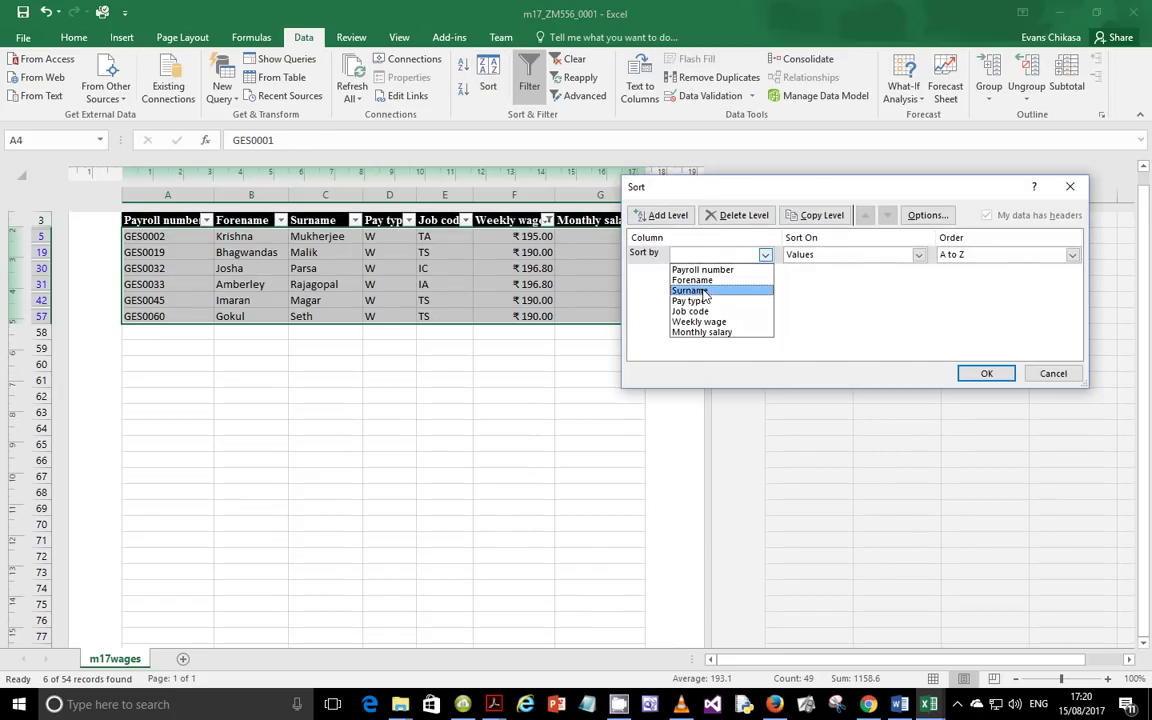
pyautogui.click(705, 289)
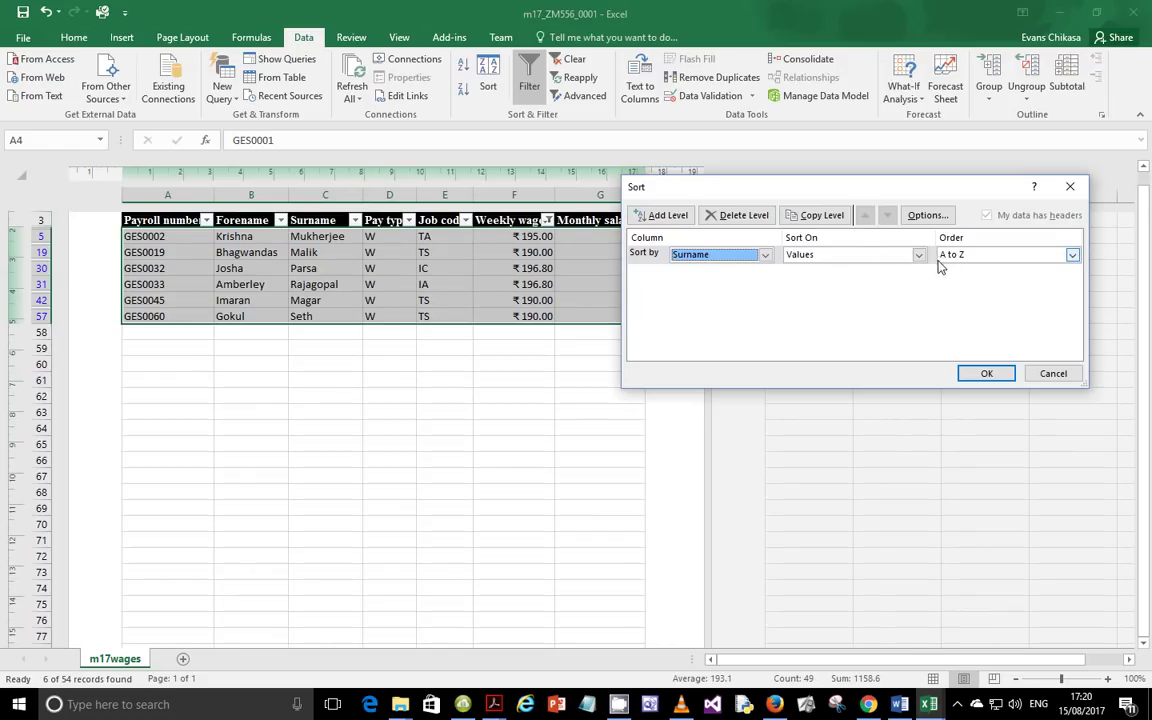
pyautogui.click(1058, 374)
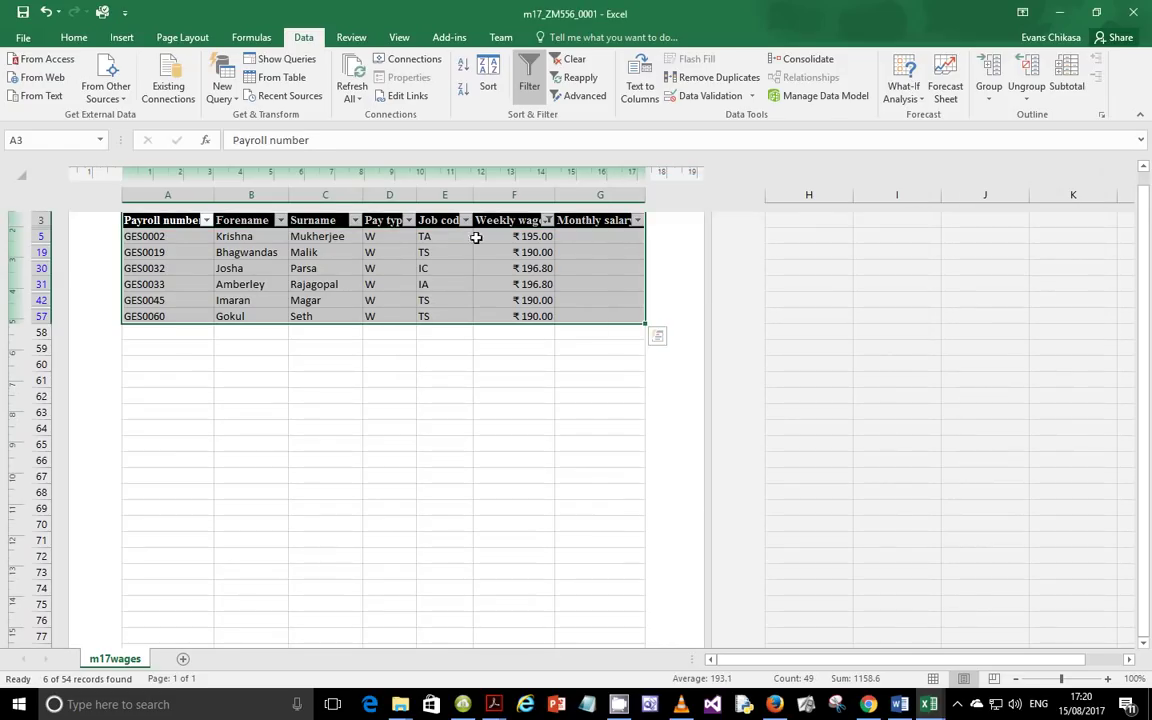
pyautogui.click(355, 221)
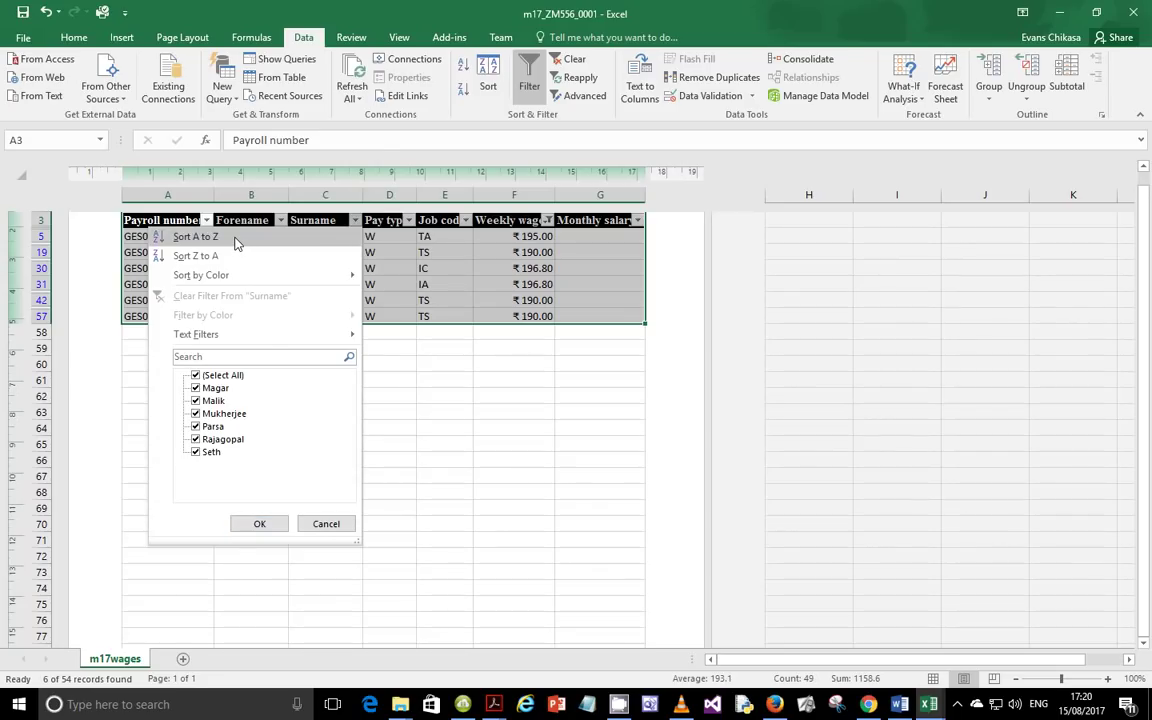
# Step: Sort the extract by Surname from A to Z, copying a screenshot of the sort settings before applying them
pyautogui.click(488, 80)
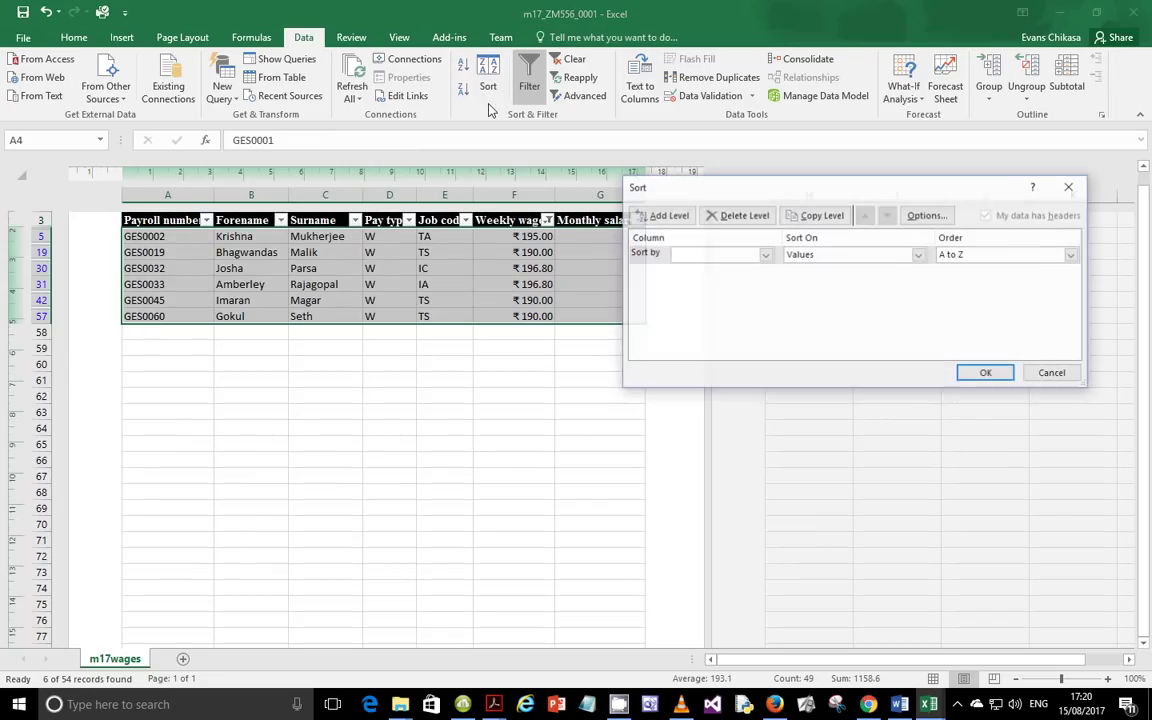
pyautogui.click(765, 255)
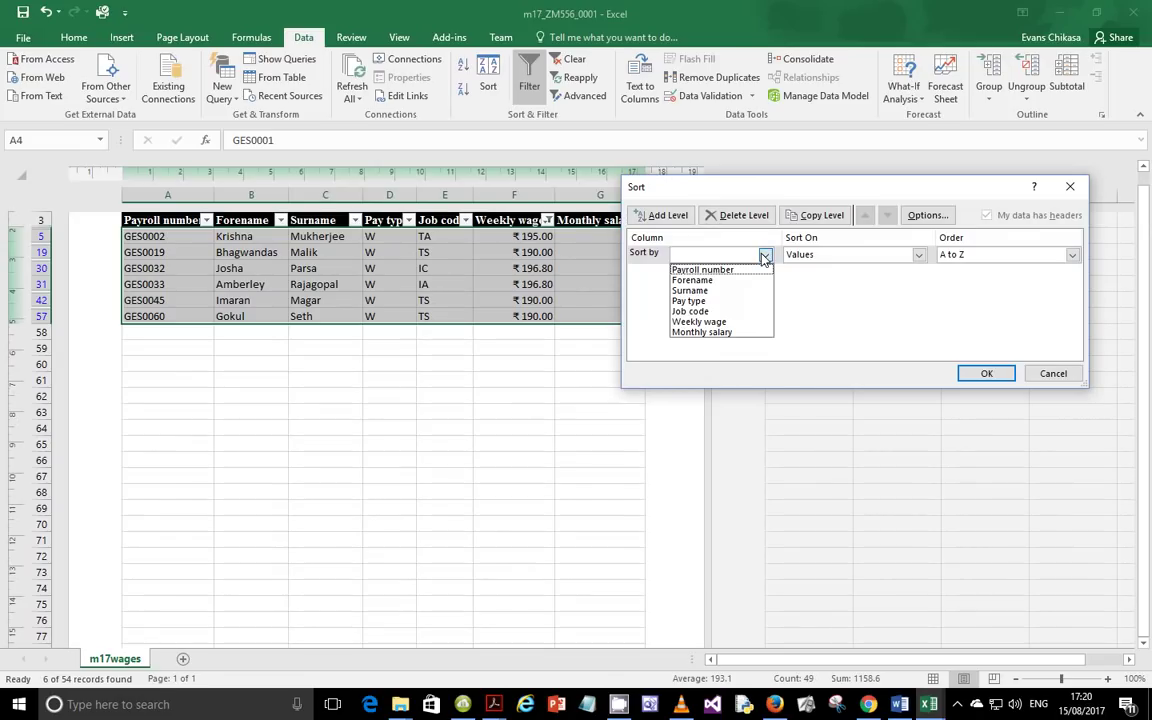
pyautogui.click(691, 291)
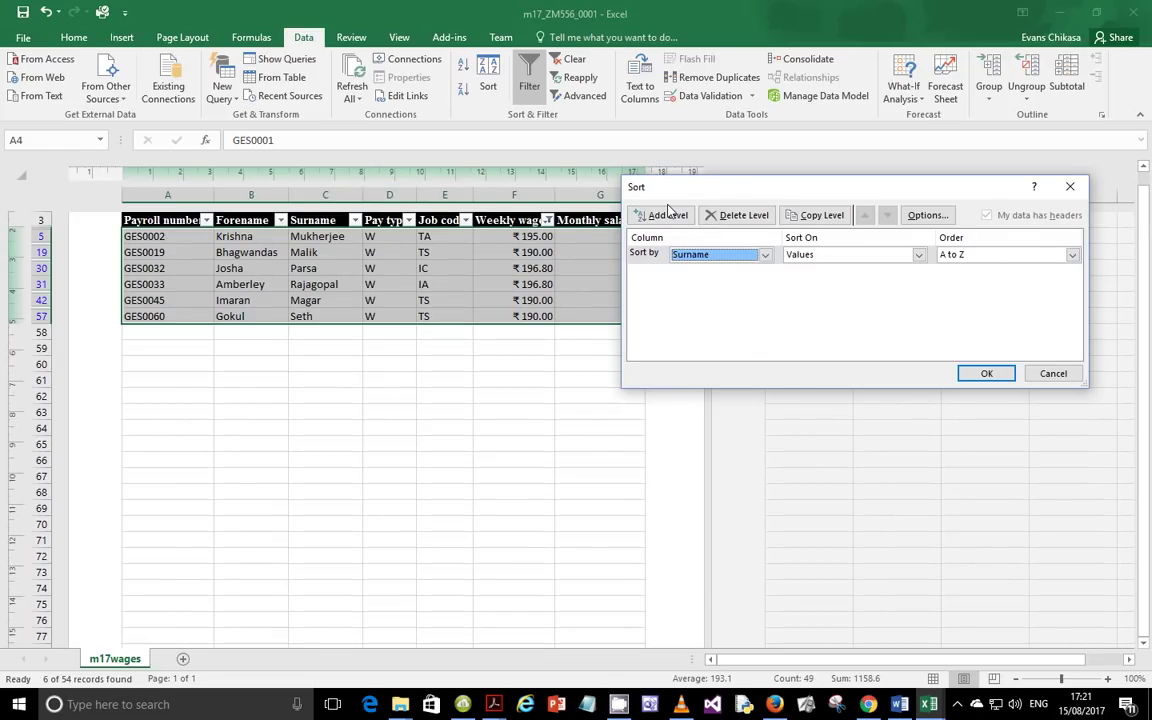
pyautogui.press('Print')
pyautogui.moveTo(621, 174); pyautogui.dragTo(1097, 394)
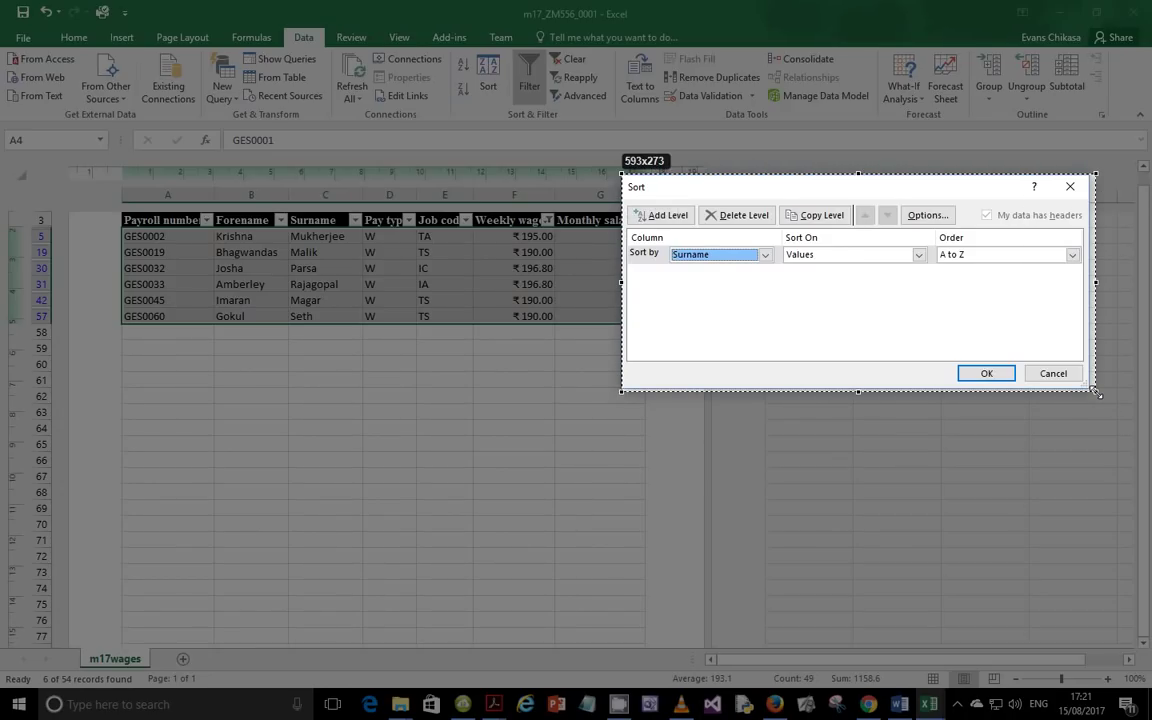
pyautogui.moveTo(1097, 394); pyautogui.dragTo(1097, 394)
pyautogui.hotkey('ctrl', 'c')
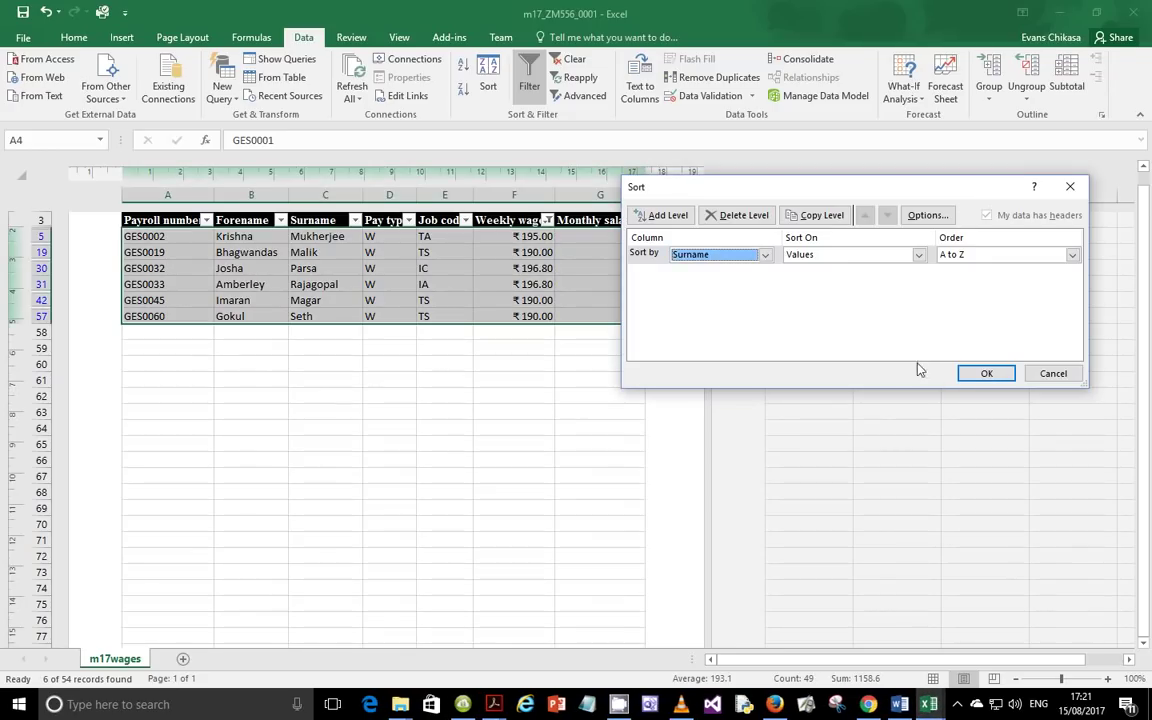
pyautogui.click(975, 374)
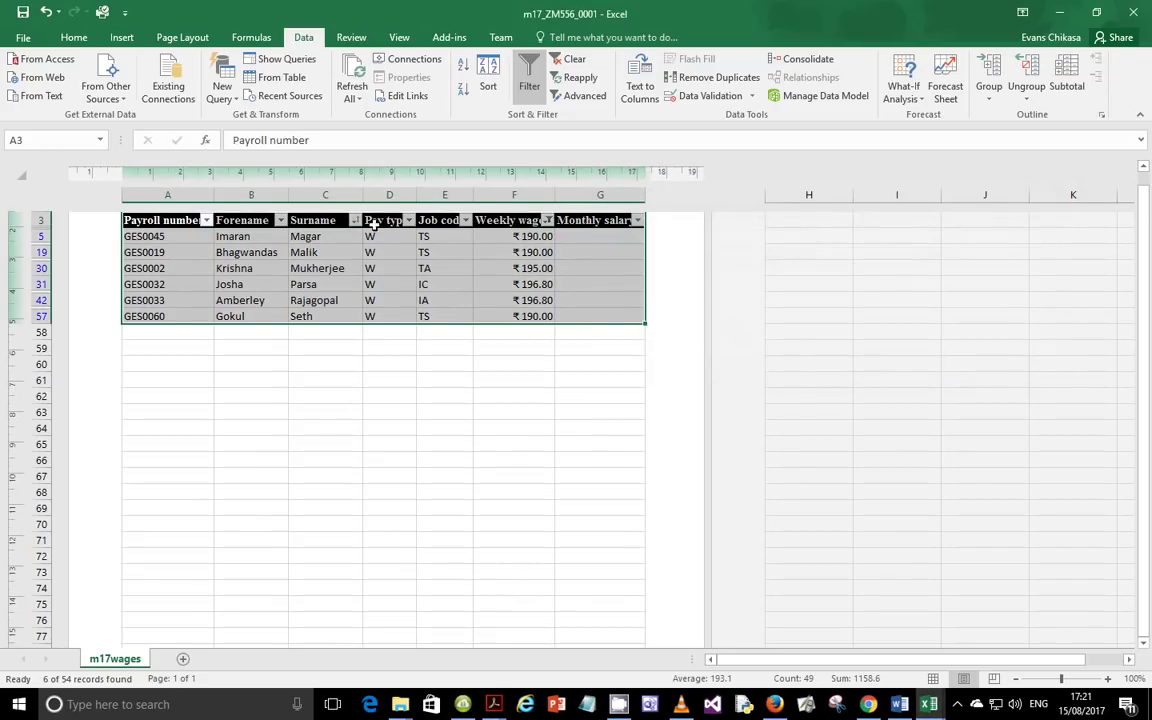
# Step: Preview the extract's printout to check its page width and cell contents, then return to the sheet
pyautogui.click(23, 37)
pyautogui.click(31, 230)
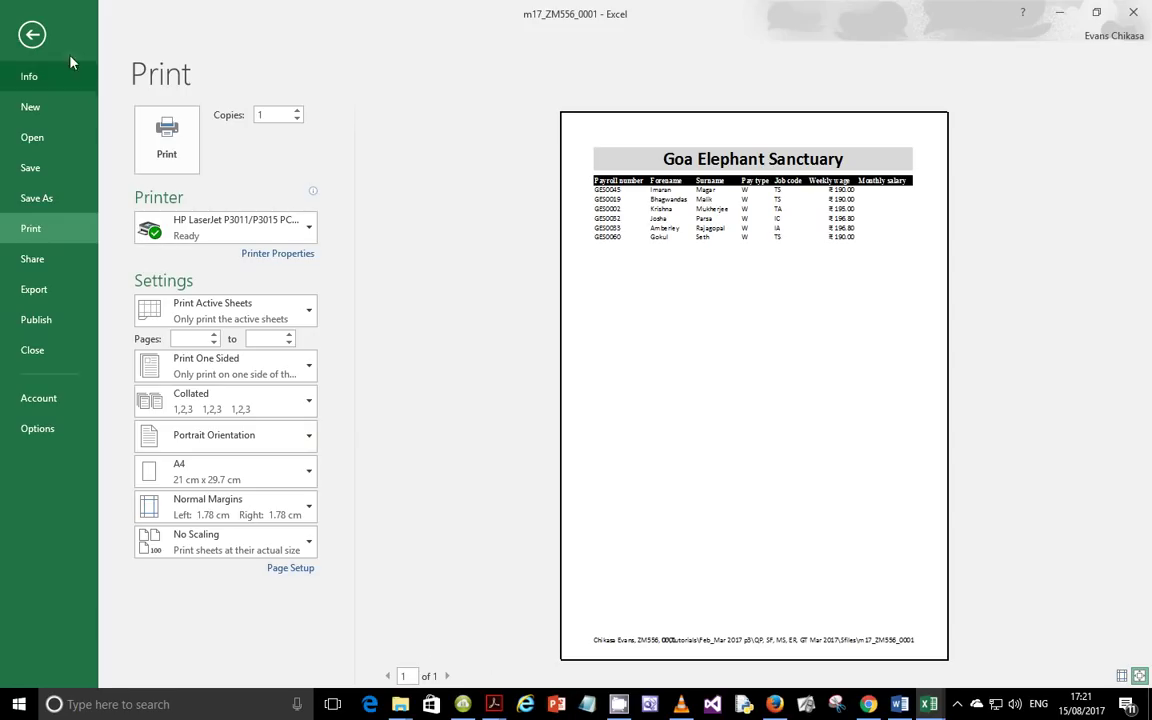
pyautogui.click(33, 35)
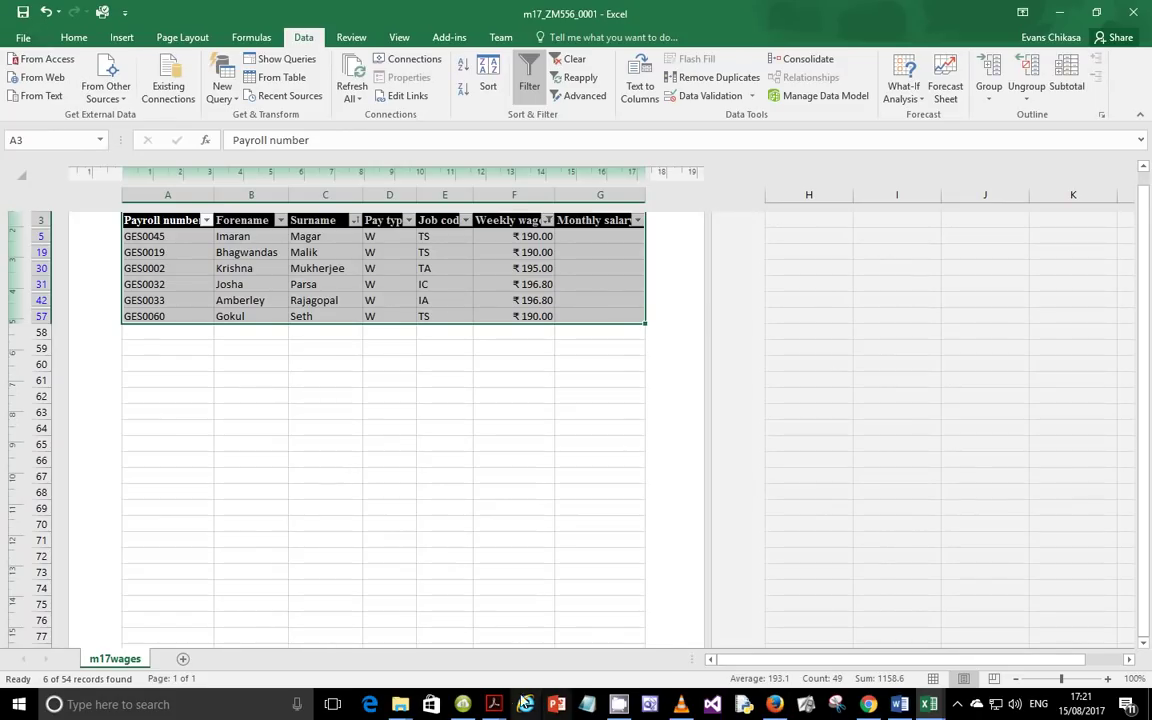
# Step: Switch to the question paper and review step 25's Evidence Document requirements and the earlier tasks back to step 16
pyautogui.moveTo(494, 704)
pyautogui.click(440, 545)
pyautogui.scroll(-3, 440, 545)
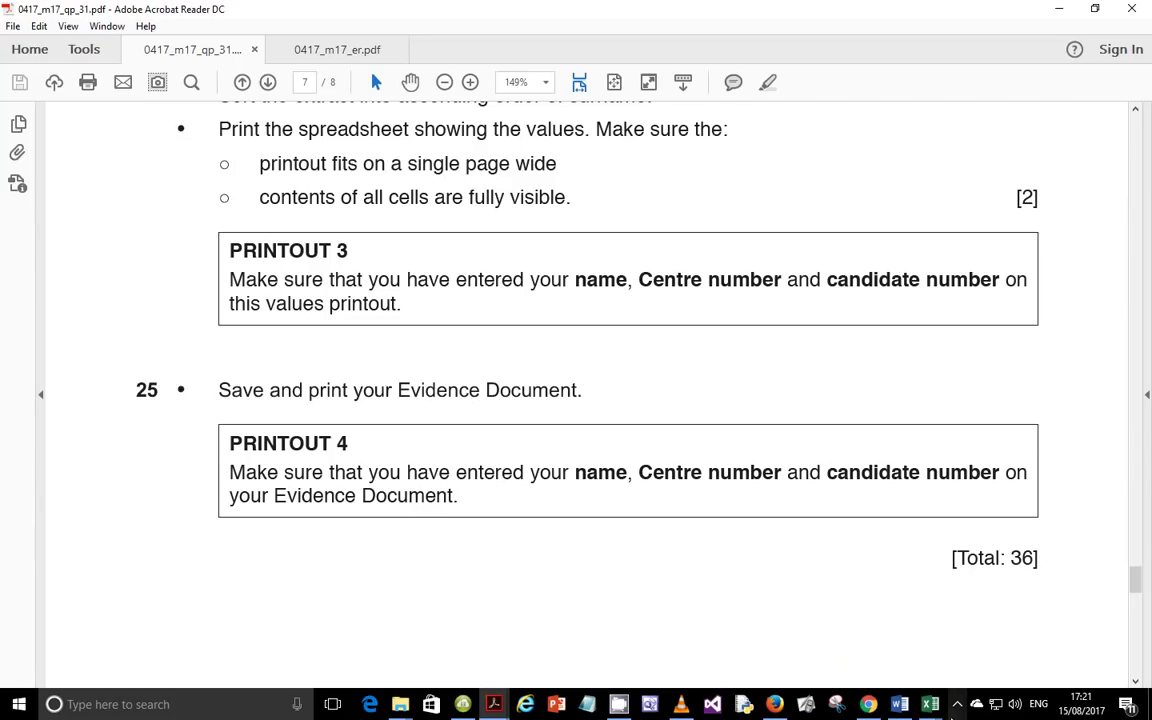
pyautogui.moveTo(930, 704)
pyautogui.scroll(5, 690, 480)
pyautogui.scroll(15, 690, 478)
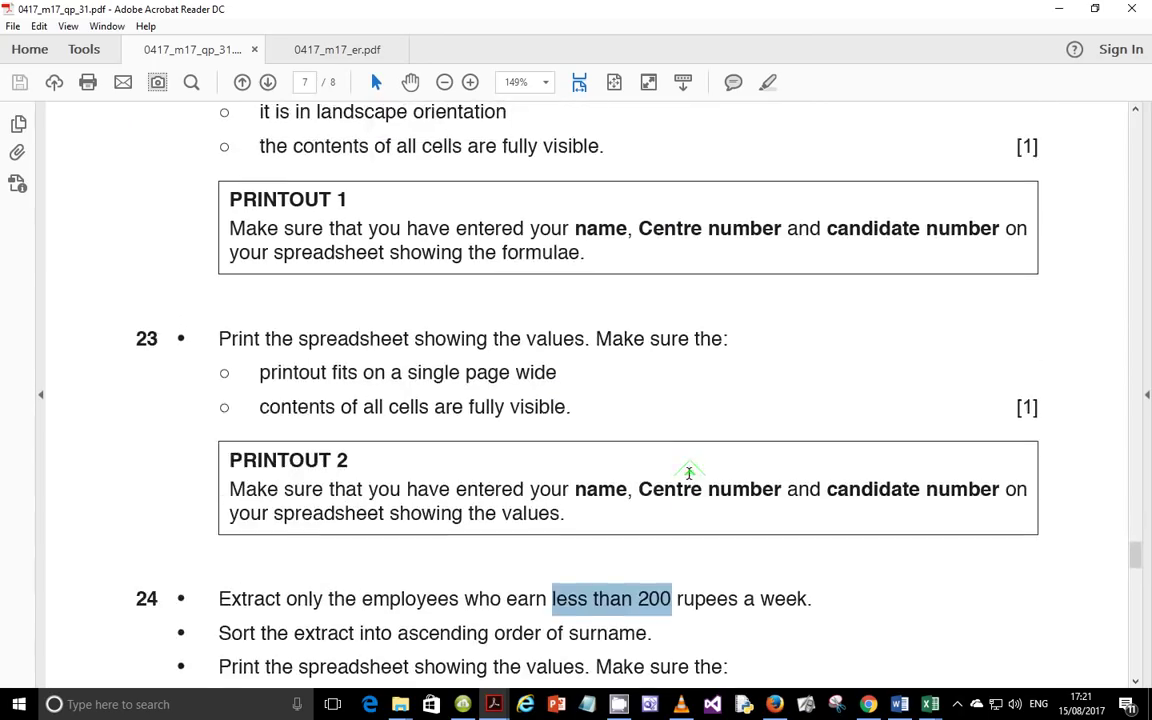
pyautogui.scroll(2, 697, 467)
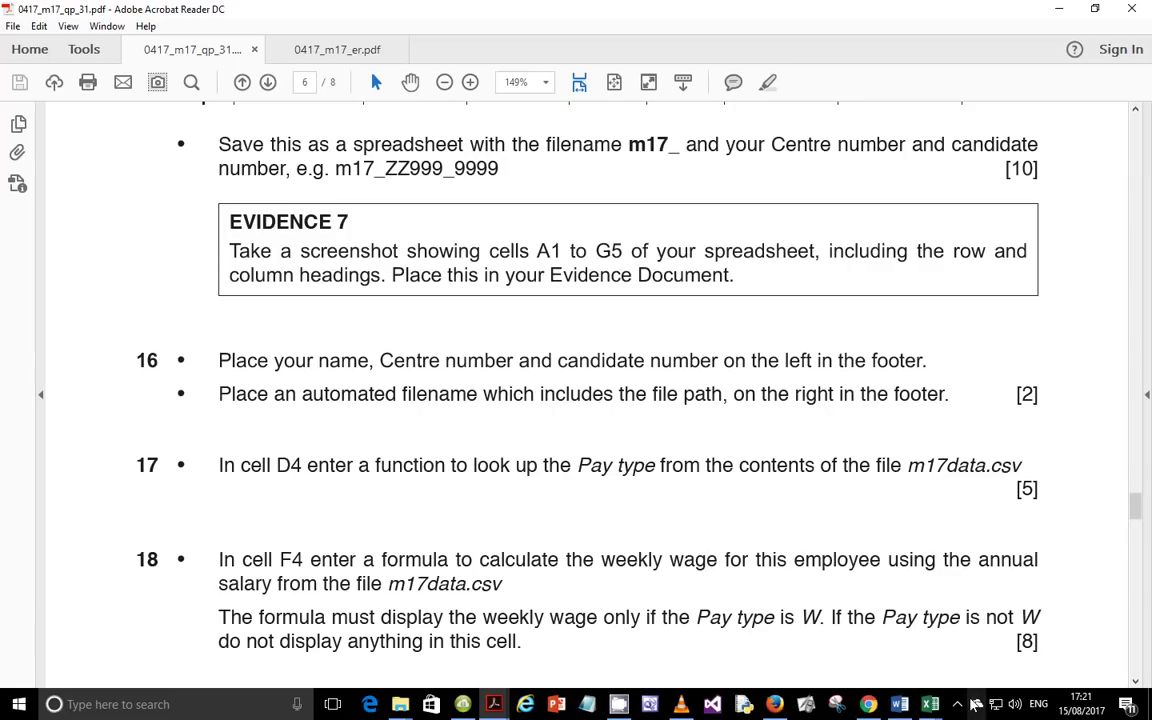
pyautogui.click(958, 705)
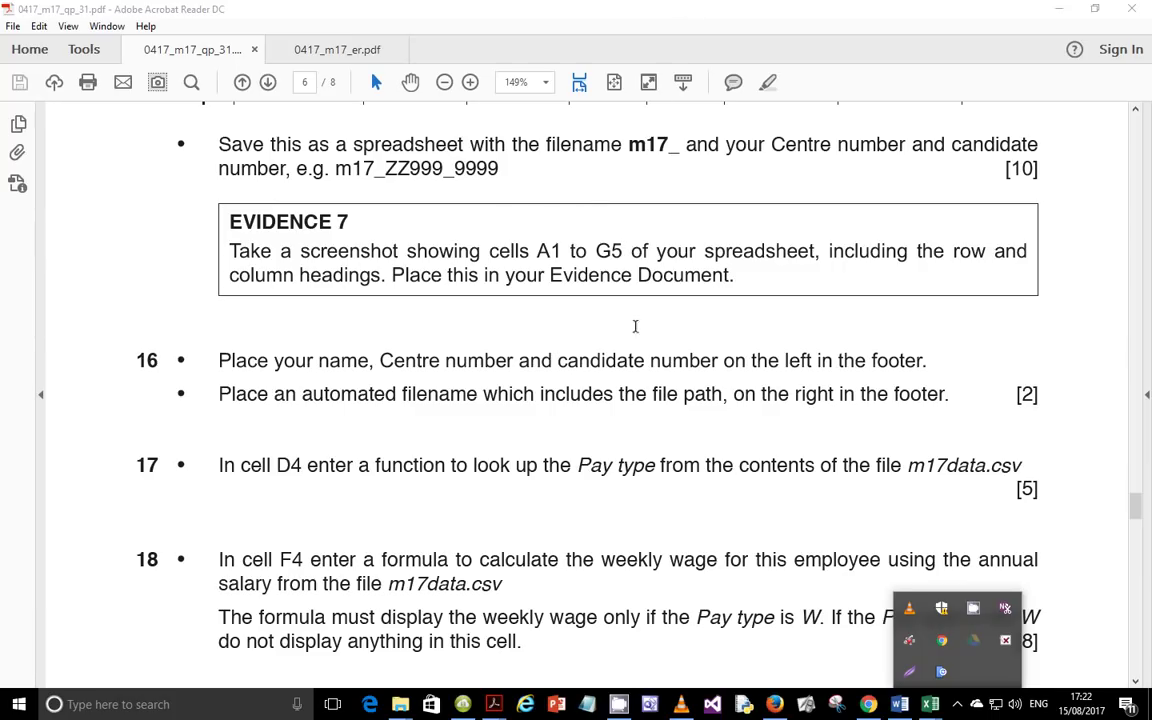
pyautogui.click(958, 705)
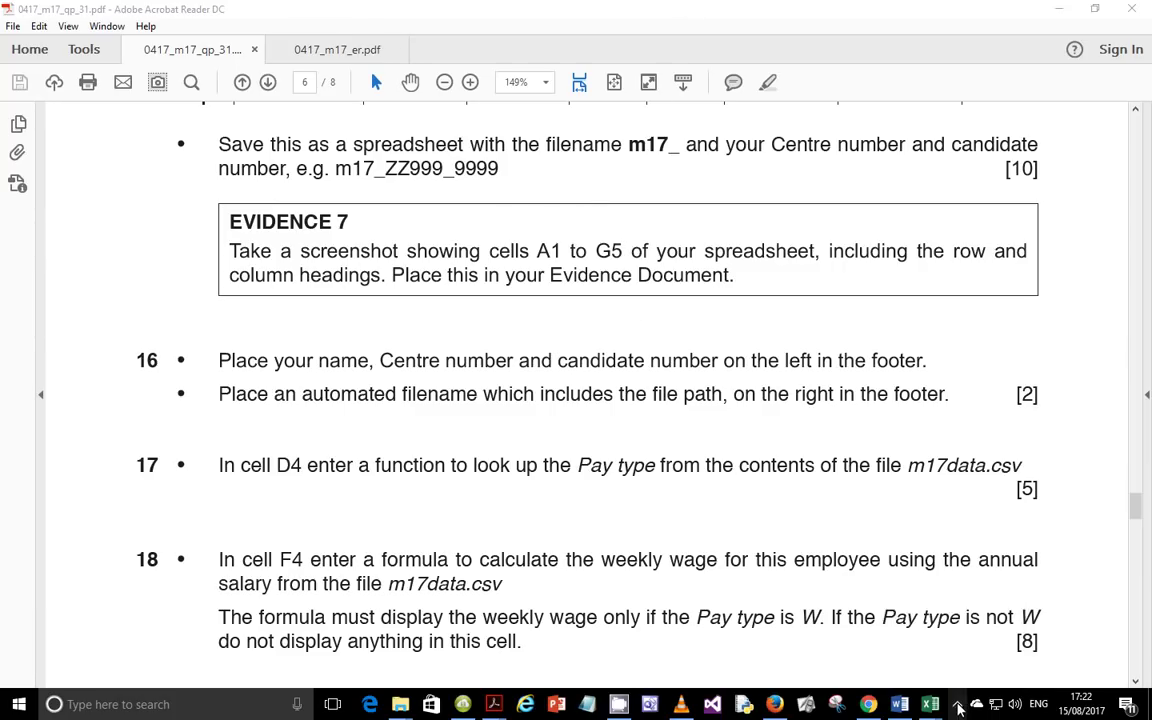